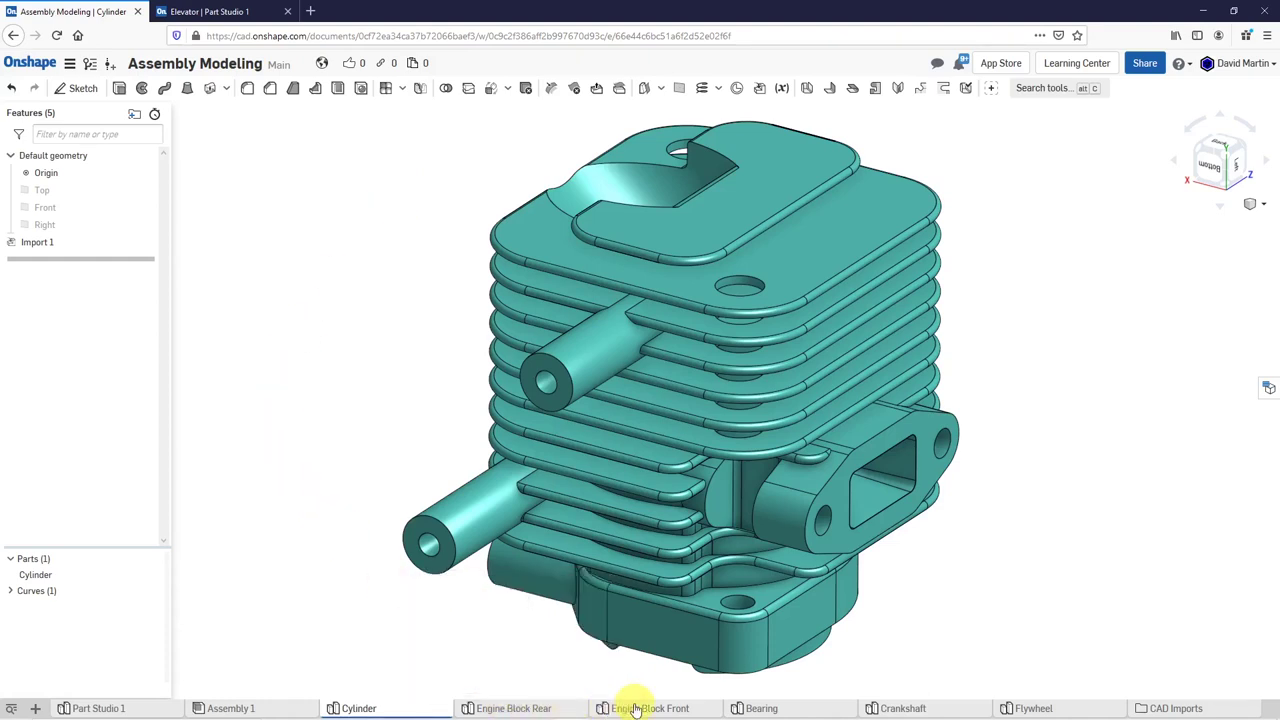
- Open Assembly 1 and start inserting parts and assemblies
{"action": "mouse_move", "coordinate": [634, 708]}
{"action": "mouse_move", "coordinate": [781, 710]}
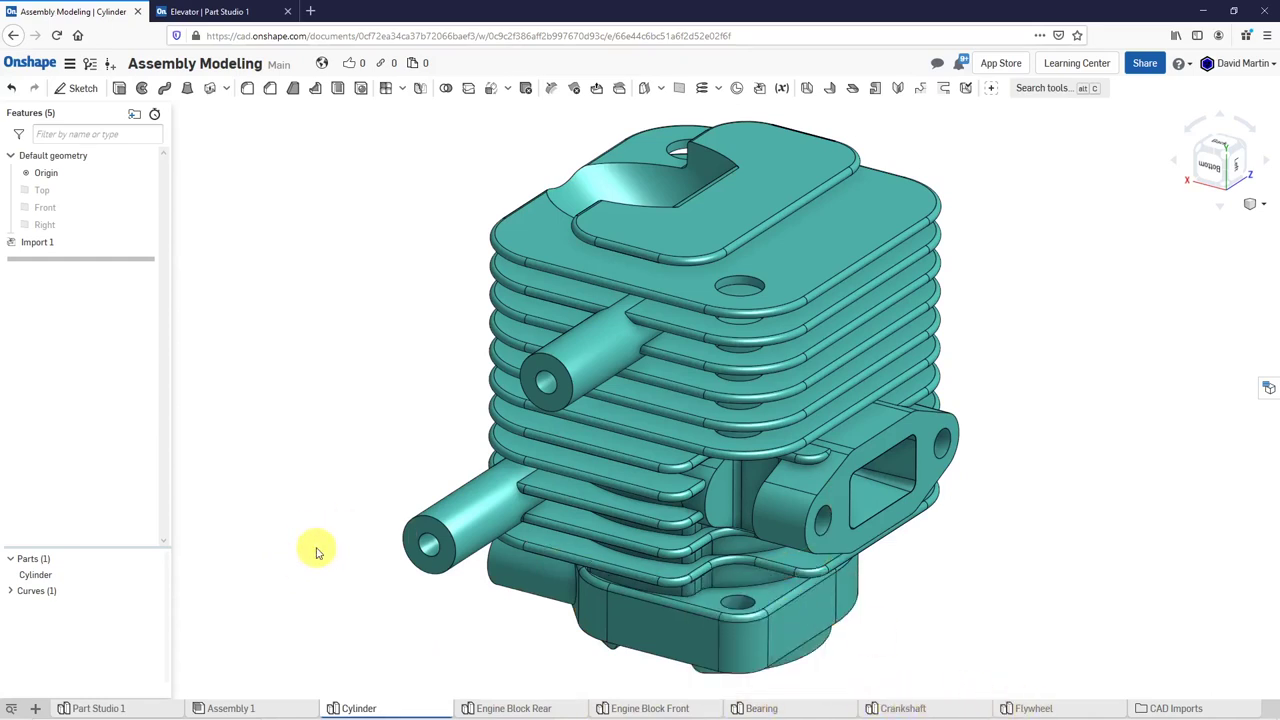
{"action": "left_click", "coordinate": [241, 708]}
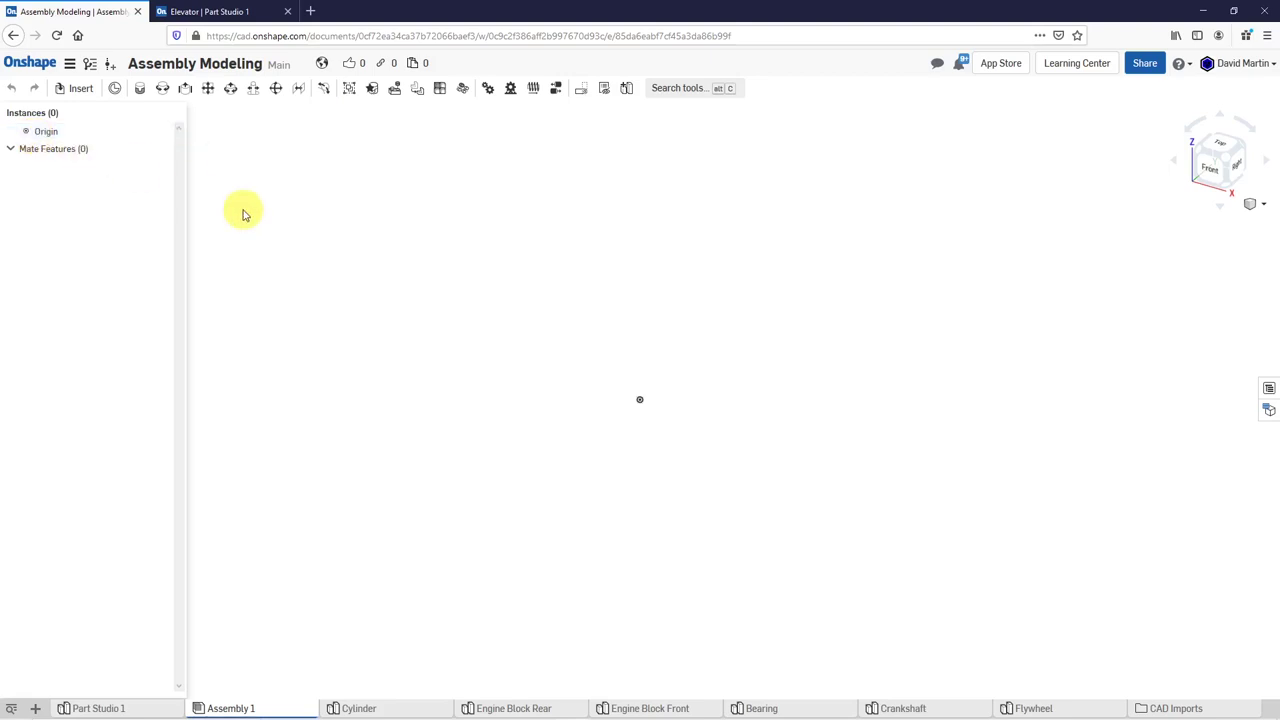
{"action": "left_click", "coordinate": [81, 90]}
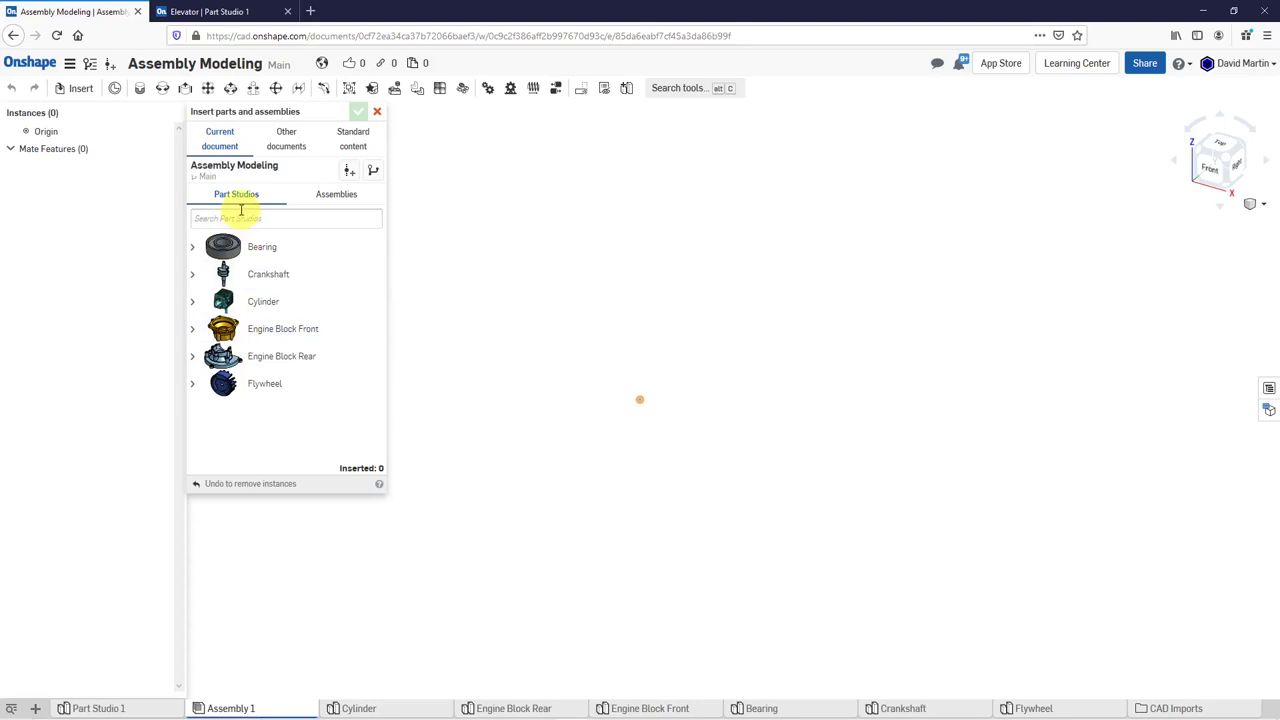
- Review the insertion sources from other documents and standard content, including the hardware categories and the bolt and screw classes
{"action": "left_click", "coordinate": [284, 146]}
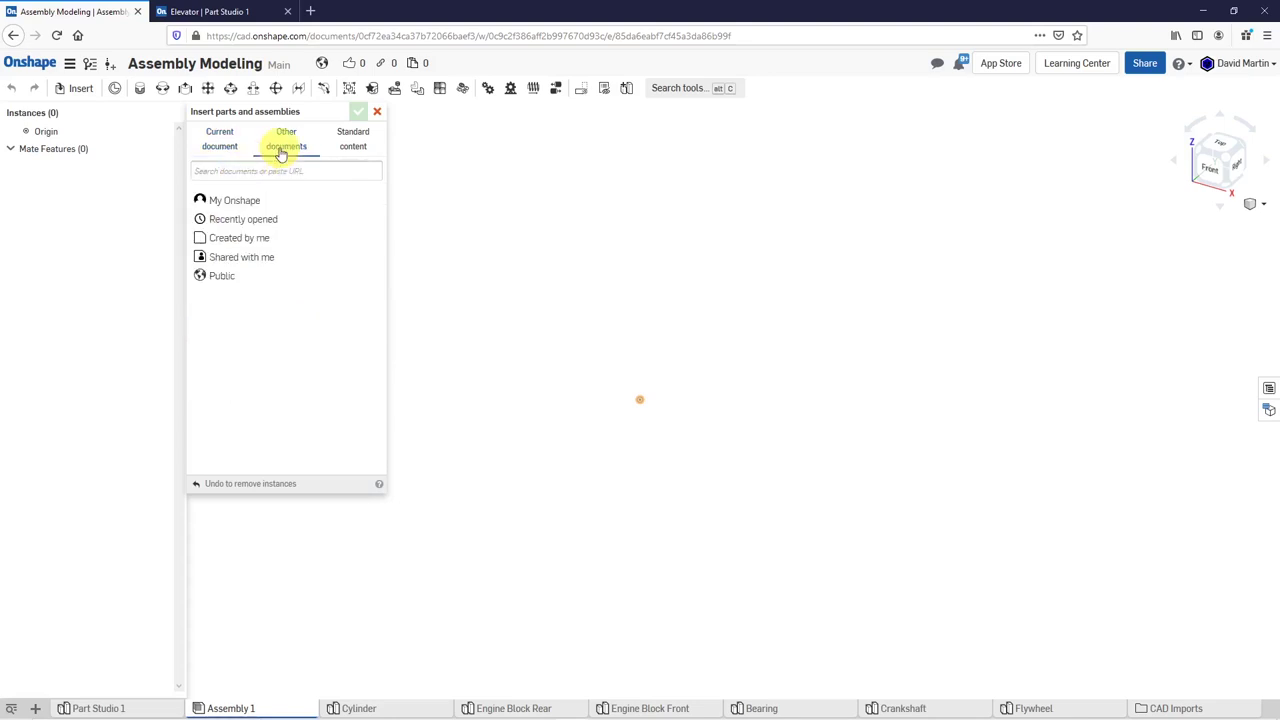
{"action": "left_click", "coordinate": [356, 147]}
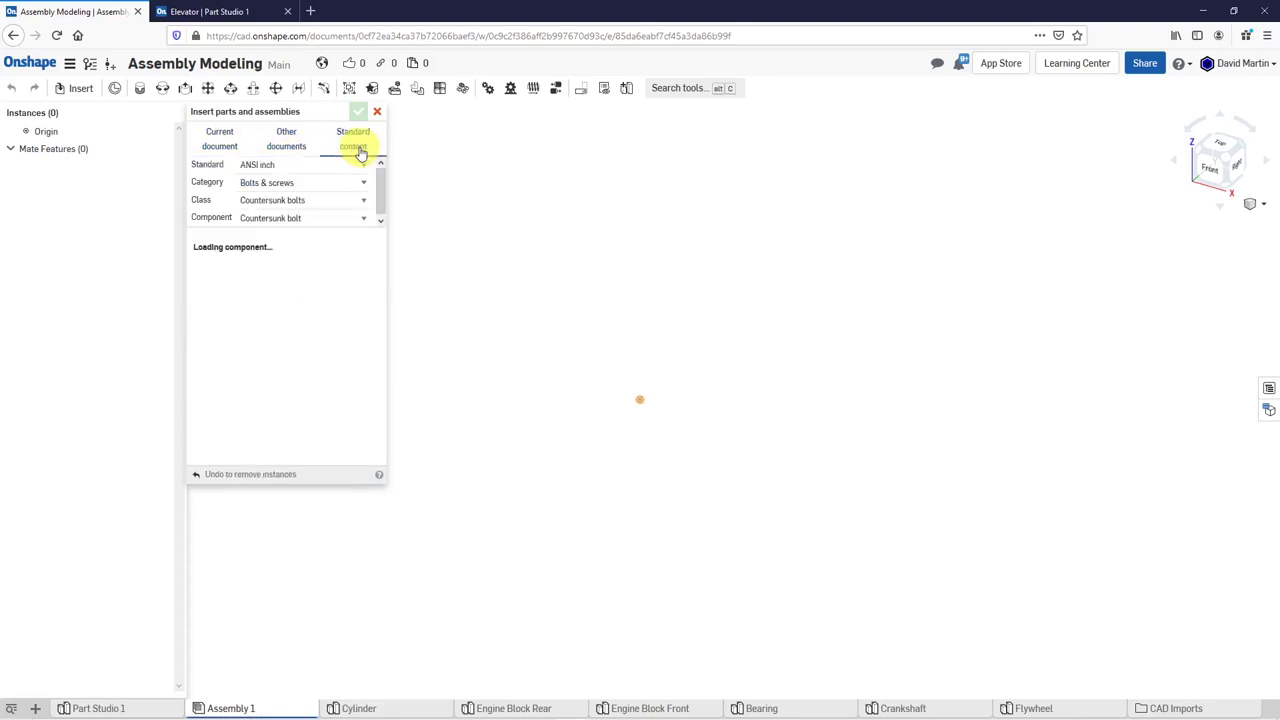
{"action": "left_click", "coordinate": [325, 183]}
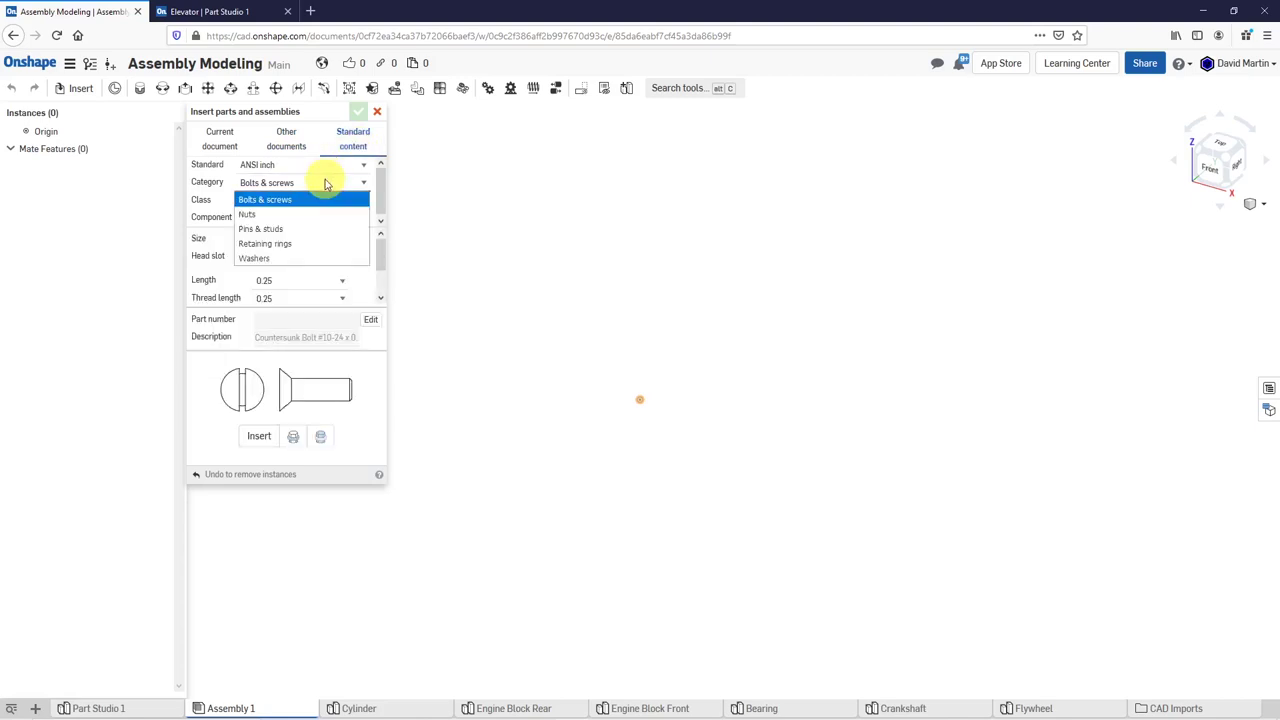
{"action": "left_click", "coordinate": [325, 183]}
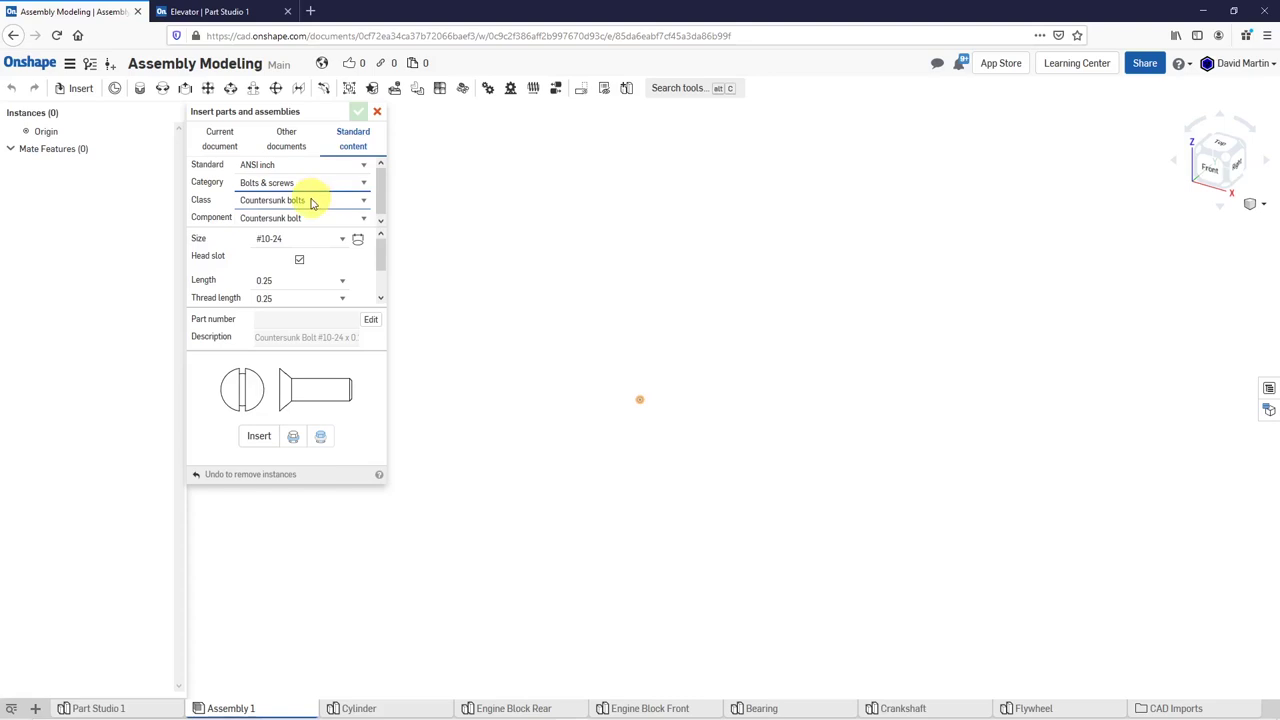
{"action": "left_click", "coordinate": [312, 201]}
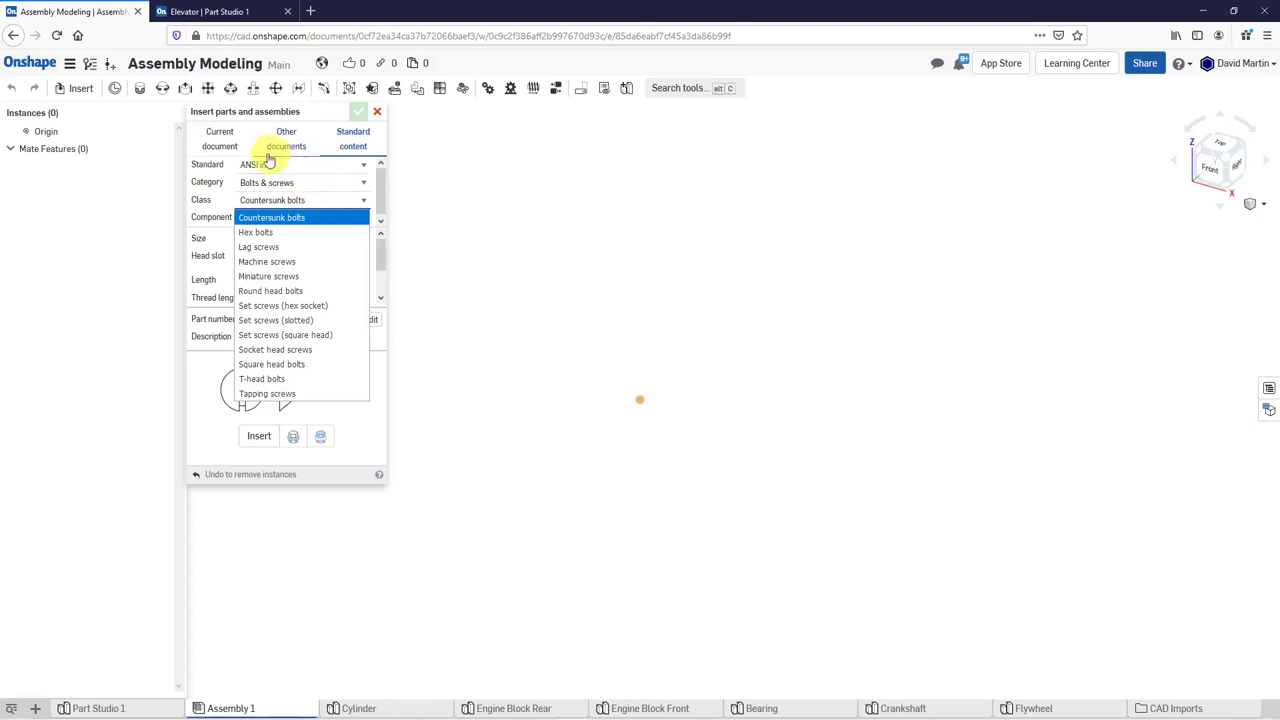
- Insert Engine Block Rear and Engine Block Front from the current document, placing them on opposite sides of the origin
{"action": "left_click", "coordinate": [222, 146]}
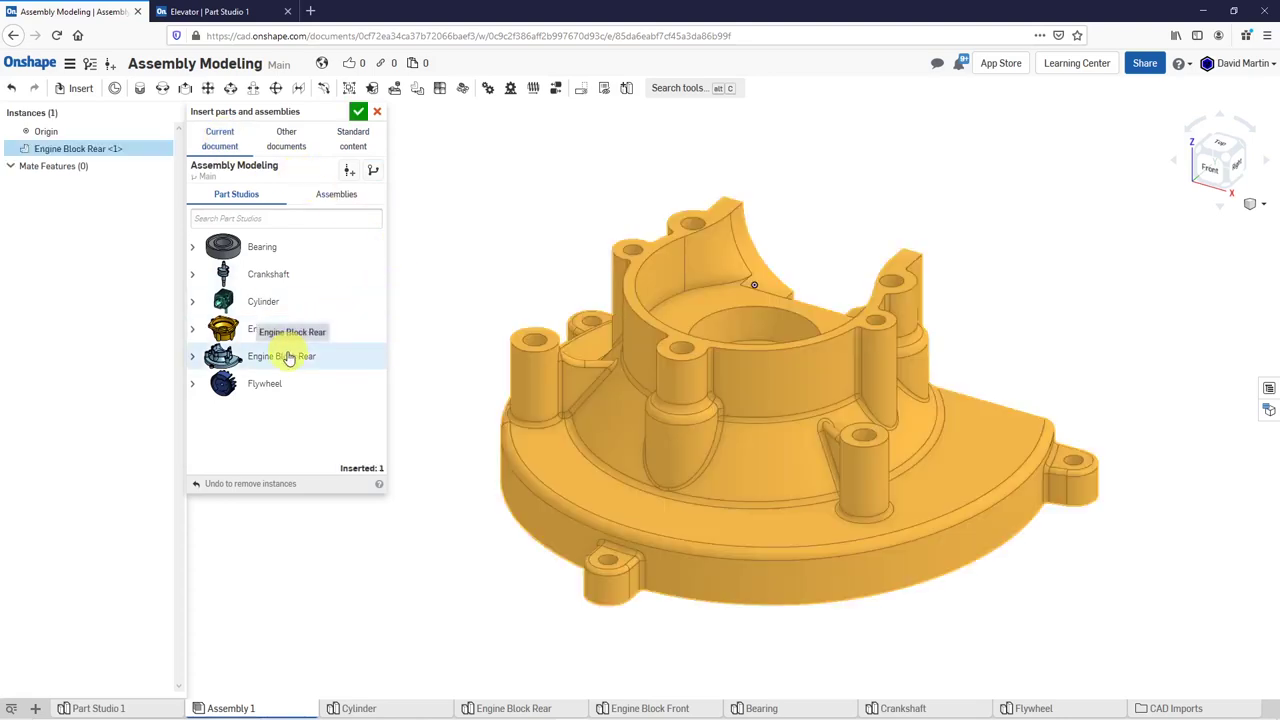
{"action": "scroll", "coordinate": [423, 314], "scroll_direction": "up", "scroll_amount": 3}
{"action": "scroll", "coordinate": [903, 380], "scroll_direction": "down", "scroll_amount": 5}
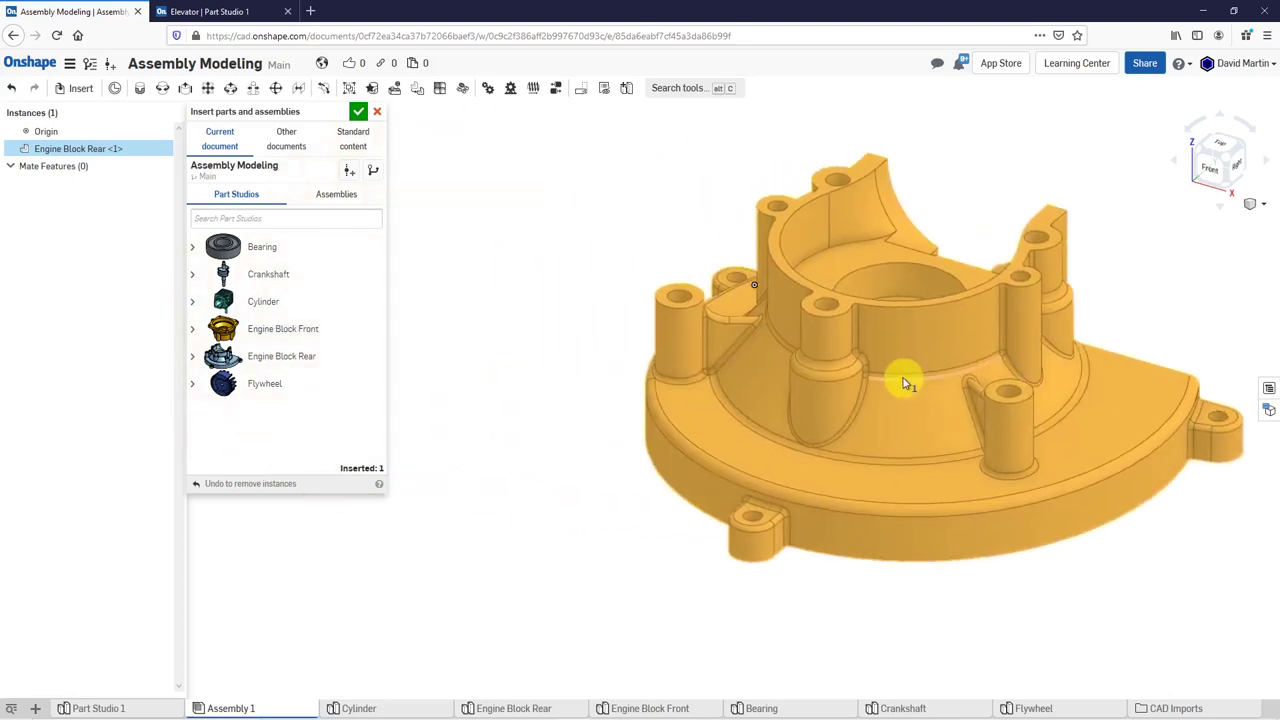
{"action": "scroll", "coordinate": [830, 410], "scroll_direction": "down", "scroll_amount": 2}
{"action": "middle_click_drag", "start_coordinate": [891, 400], "coordinate": [922, 328]}
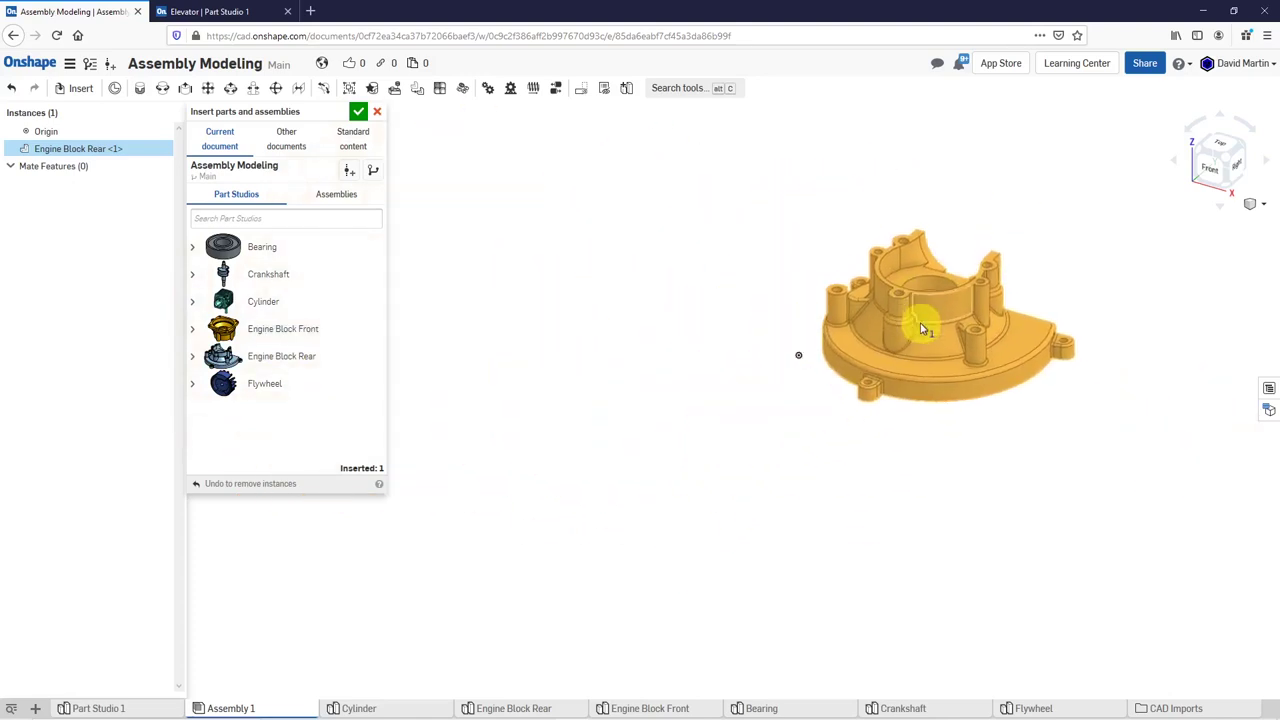
{"action": "left_click", "coordinate": [802, 375]}
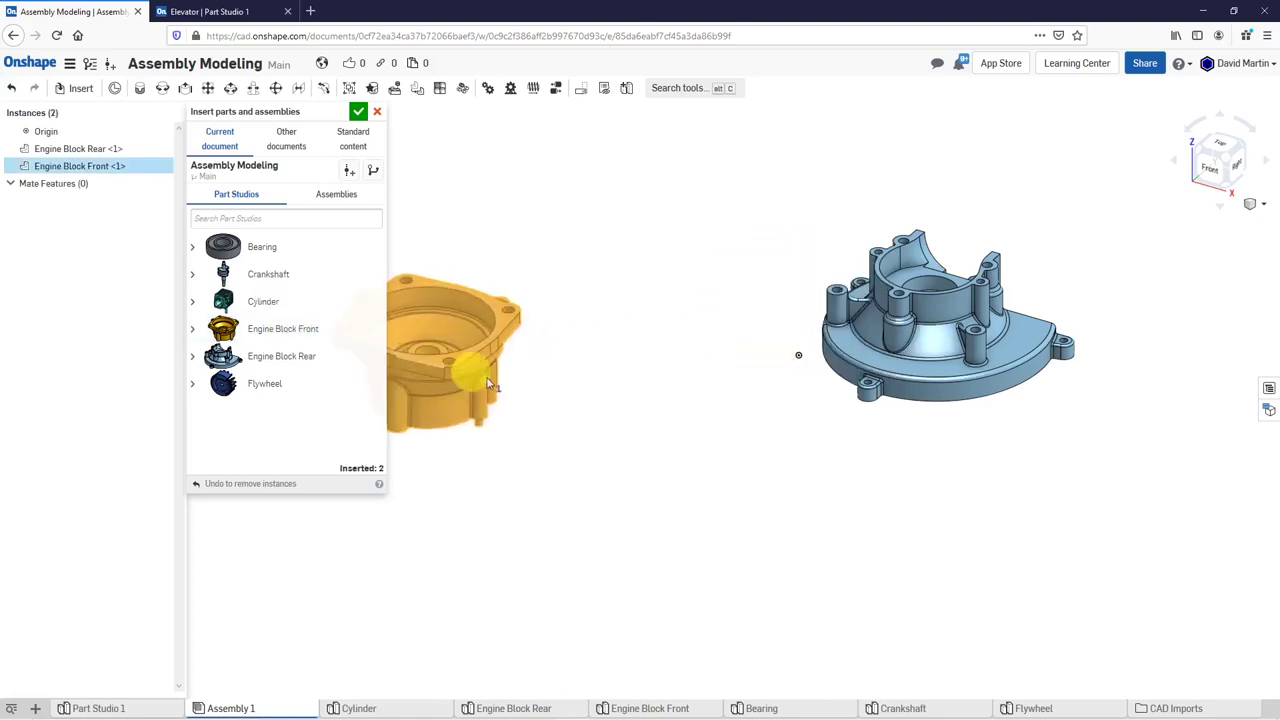
{"action": "left_click", "coordinate": [660, 433]}
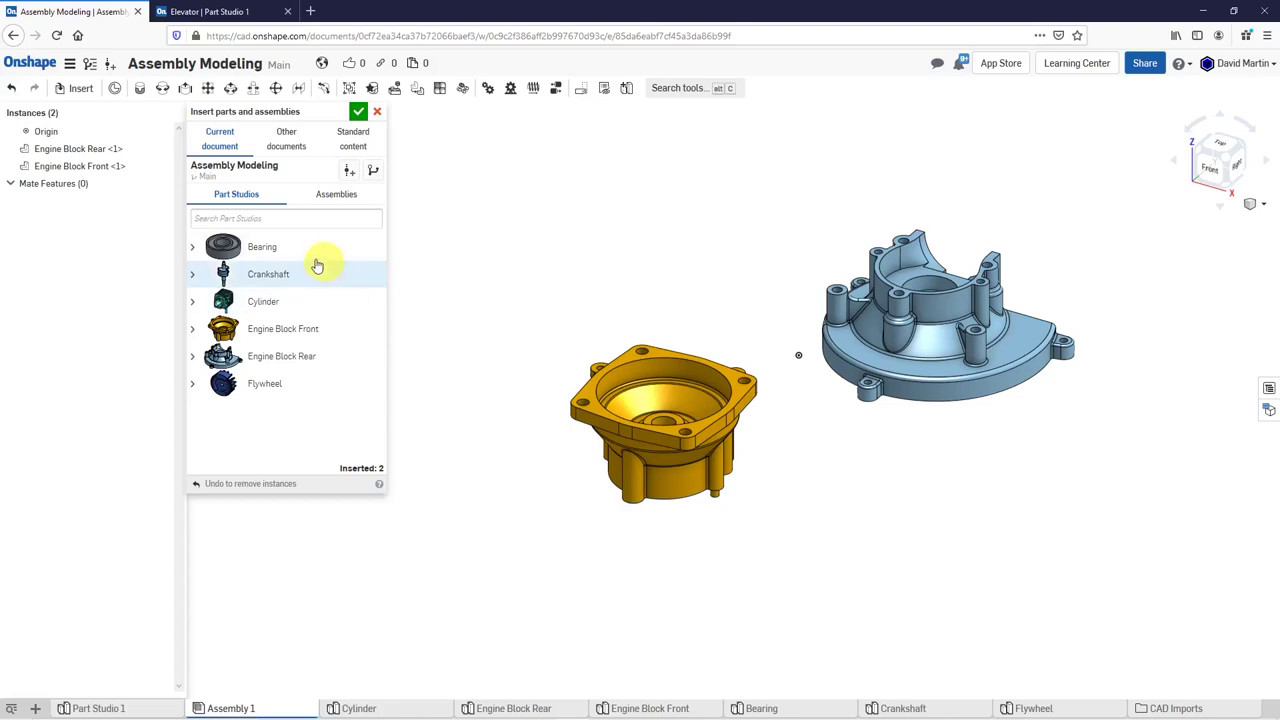
- Insert the Bearing and the Cylinder into free space behind the engine blocks and finish inserting parts
{"action": "left_click", "coordinate": [260, 248]}
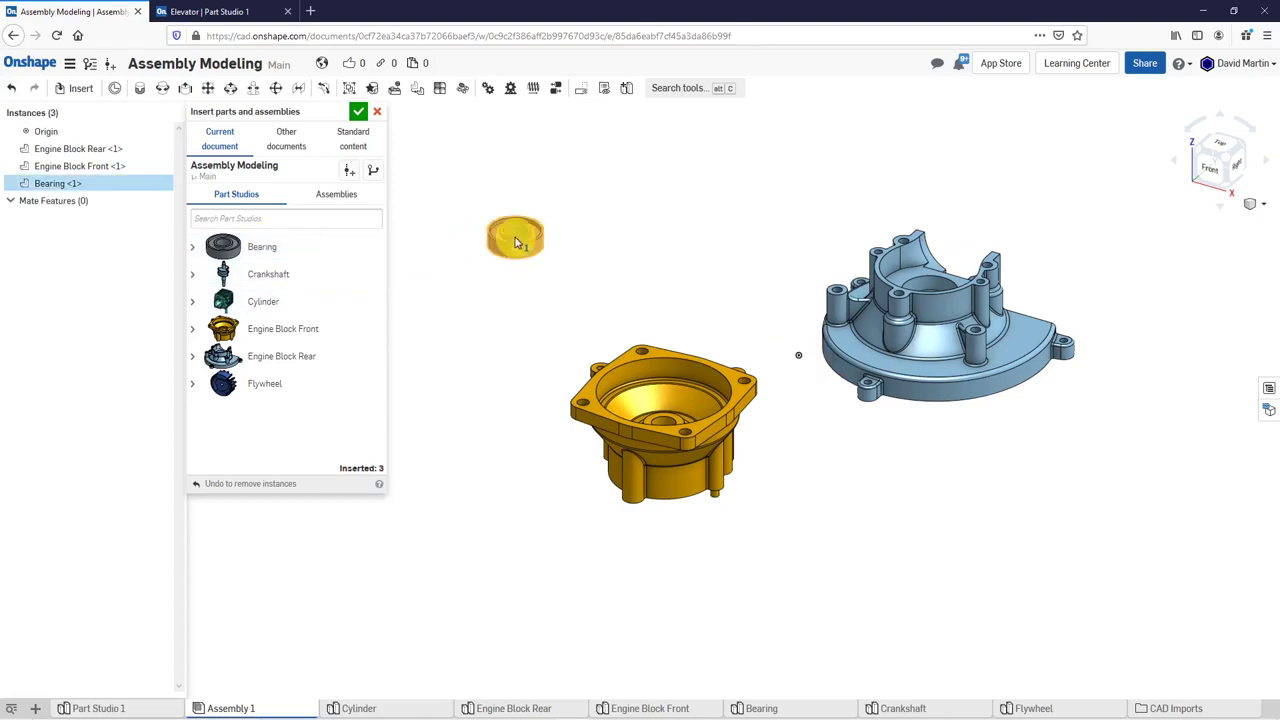
{"action": "left_click", "coordinate": [562, 262]}
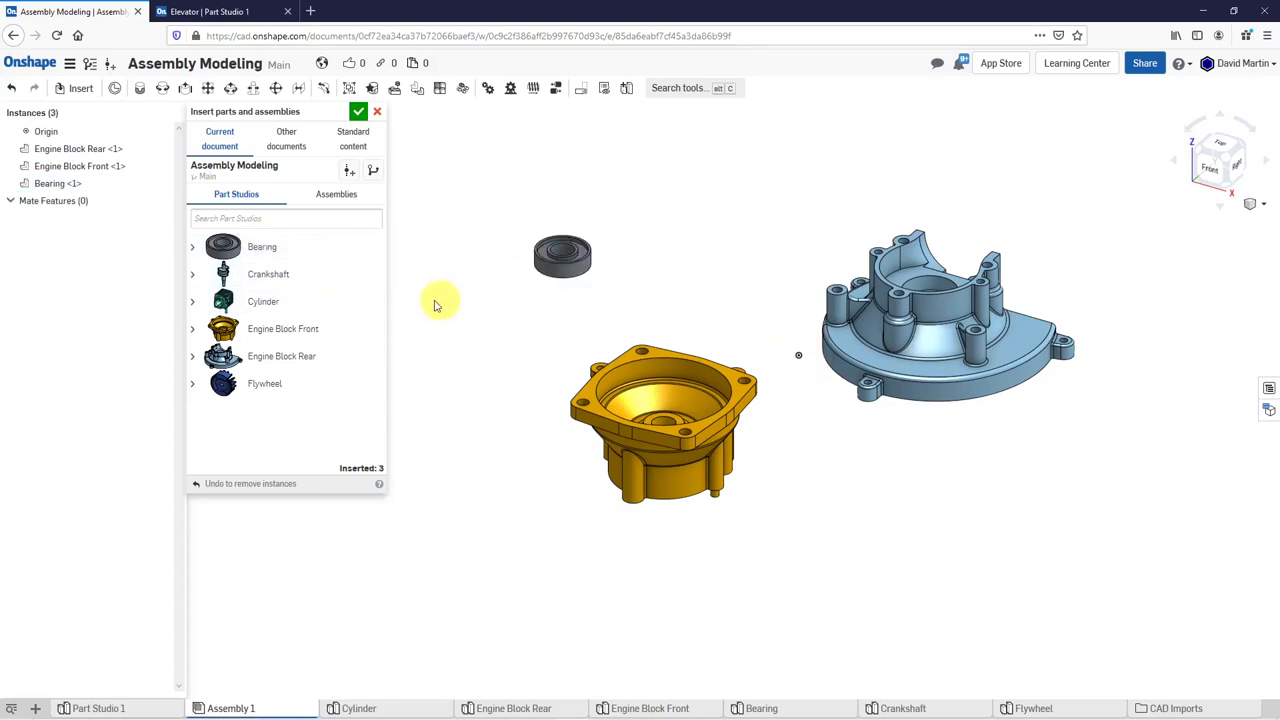
{"action": "left_click", "coordinate": [278, 300]}
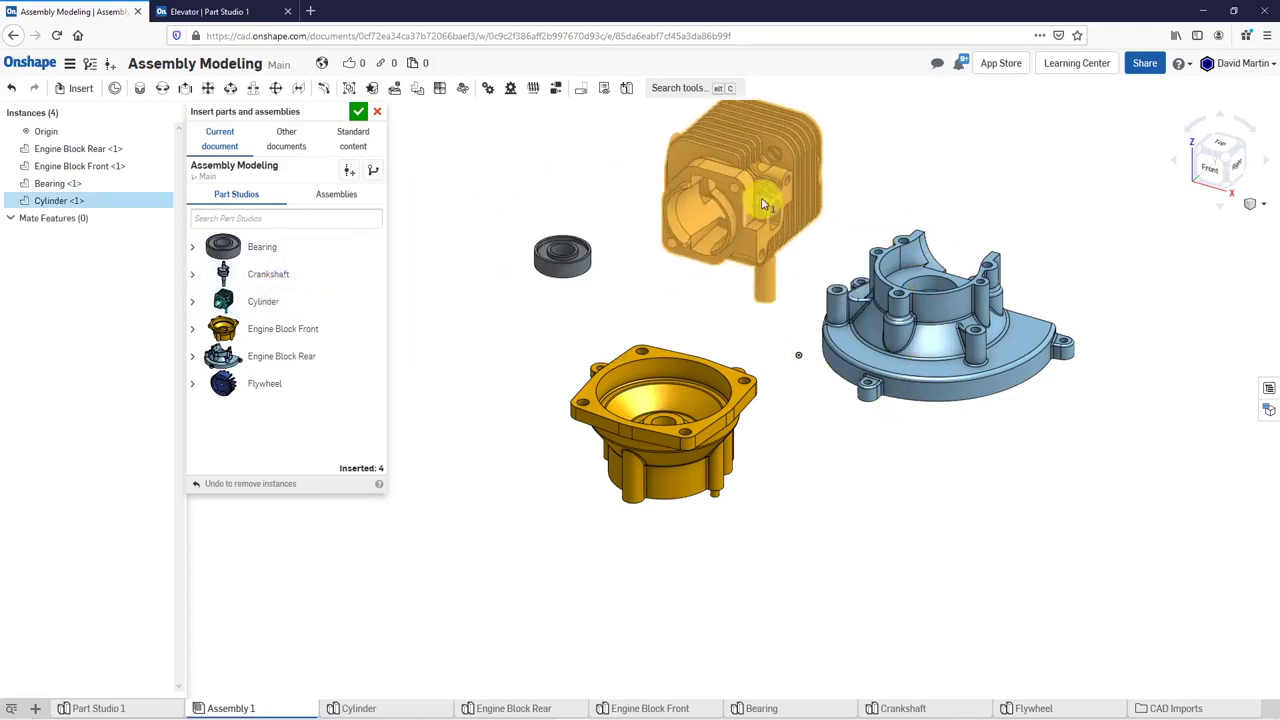
{"action": "left_click", "coordinate": [668, 290]}
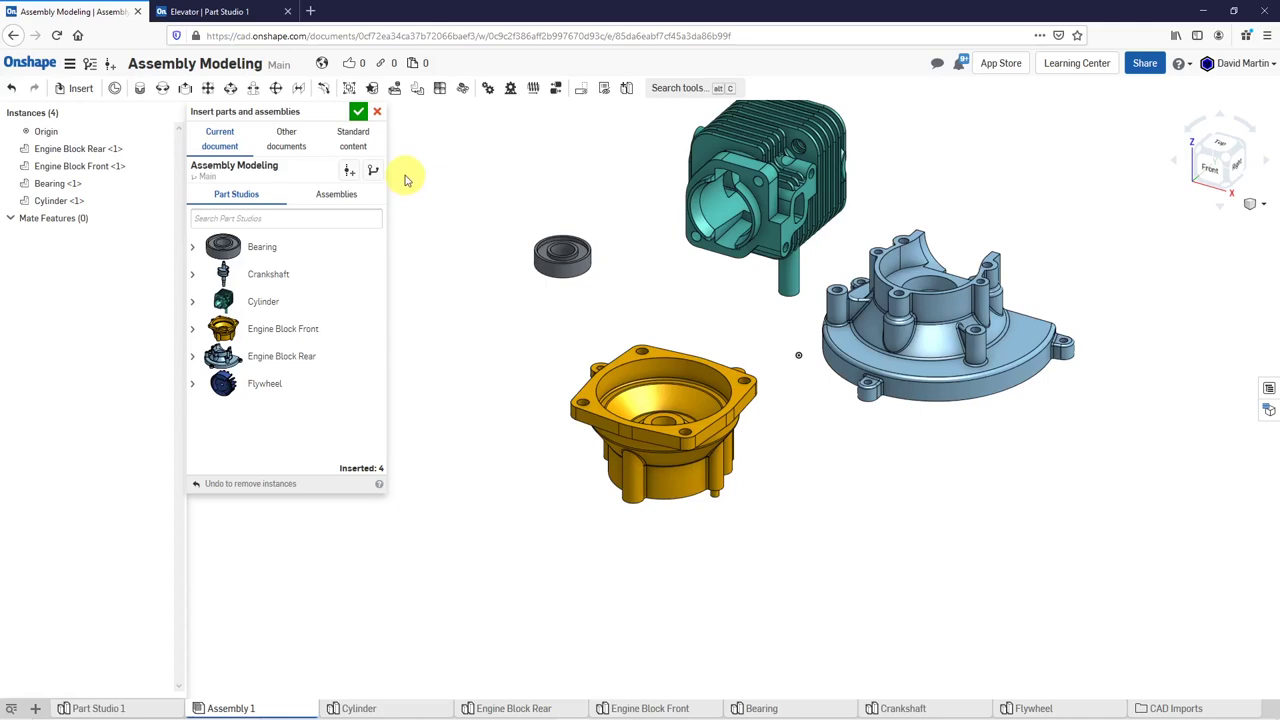
{"action": "left_click", "coordinate": [358, 112]}
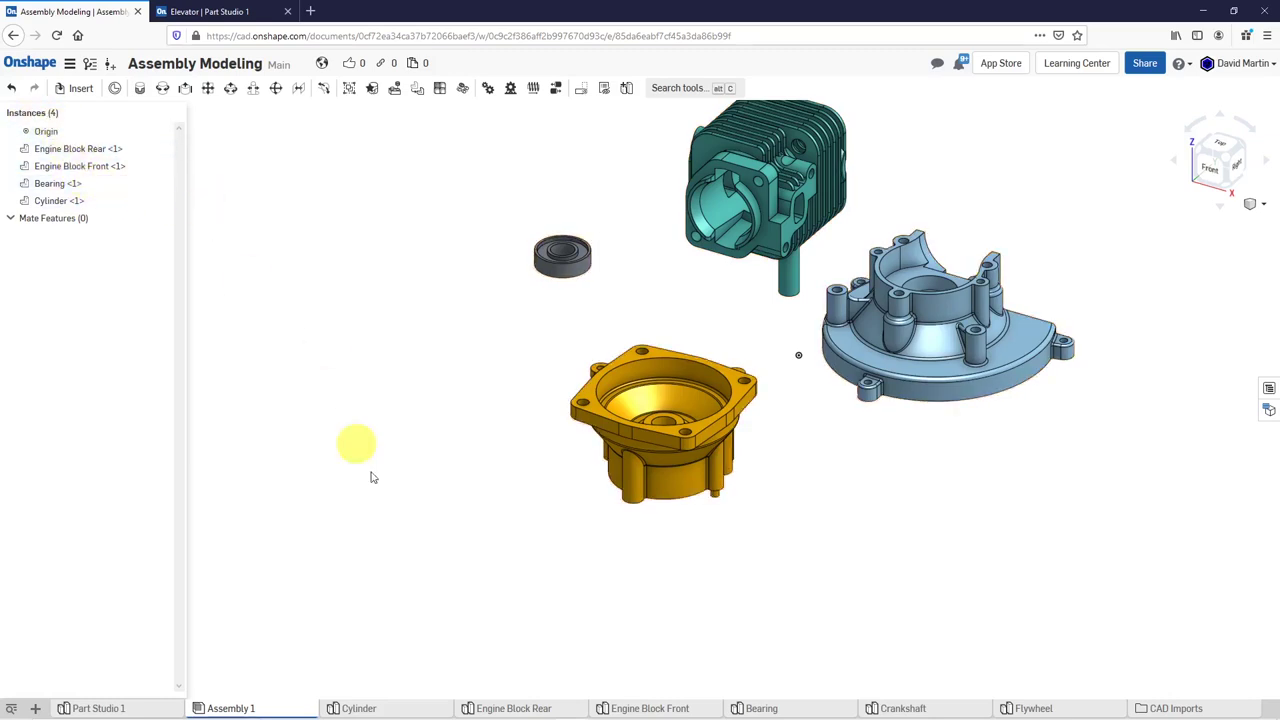
- Examine the options available for the Cylinder part in its part studio and return to Assembly 1
{"action": "left_click", "coordinate": [392, 707]}
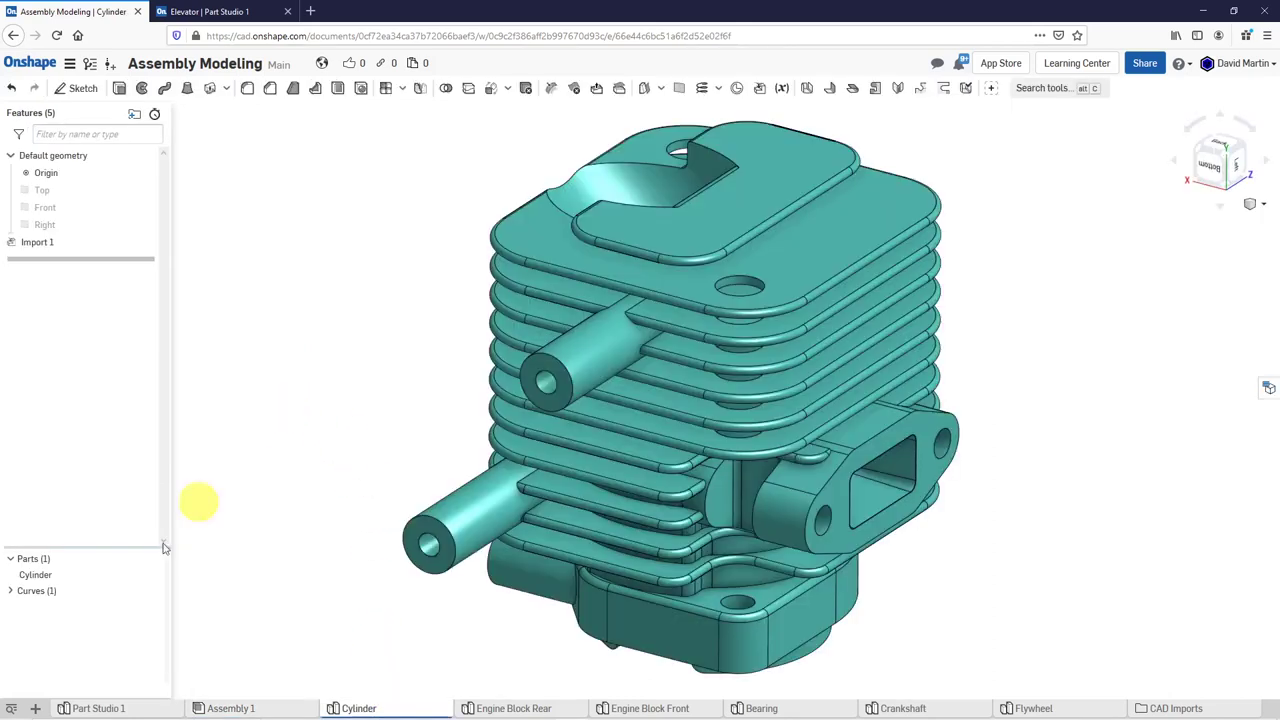
{"action": "right_click", "coordinate": [45, 578]}
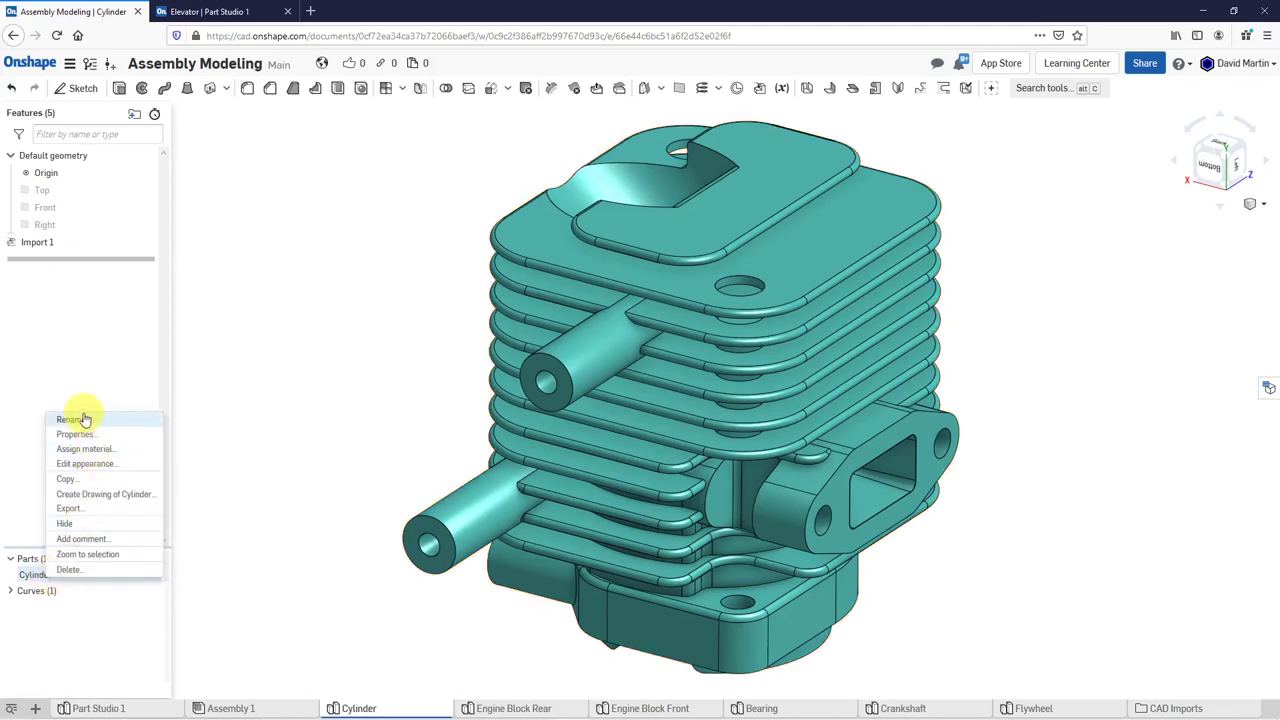
{"action": "left_click", "coordinate": [314, 396]}
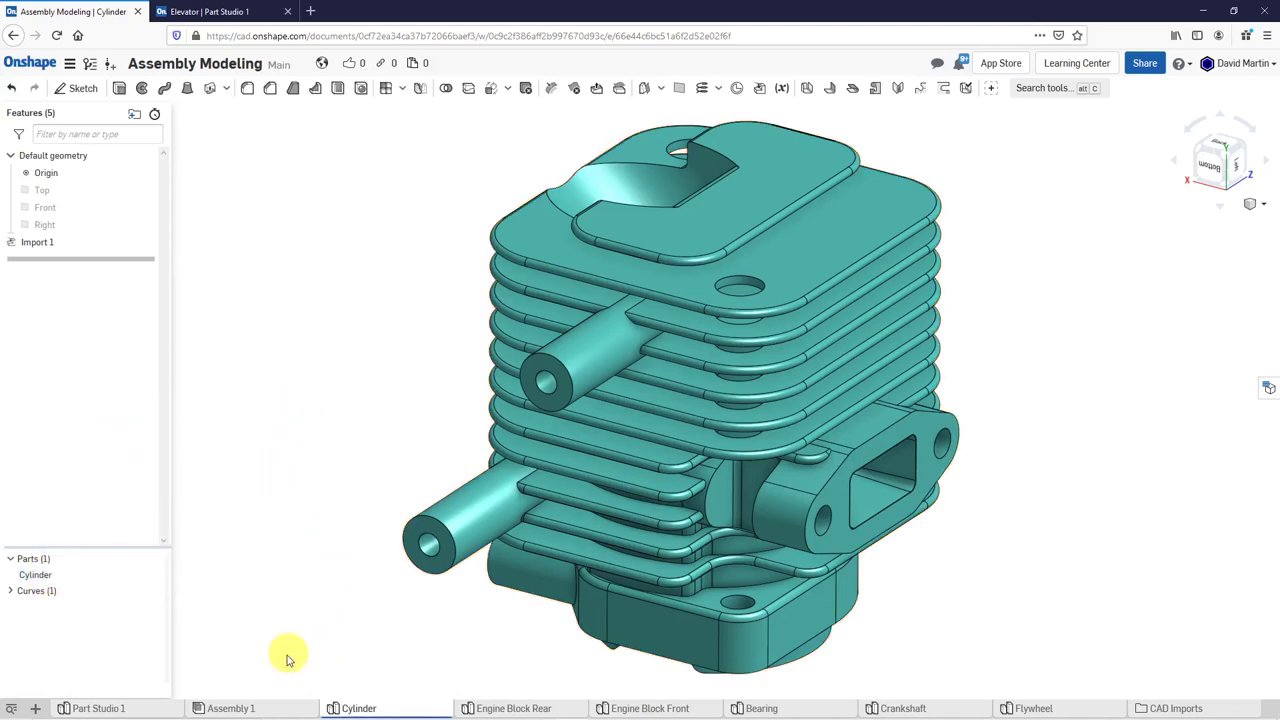
{"action": "left_click", "coordinate": [257, 708]}
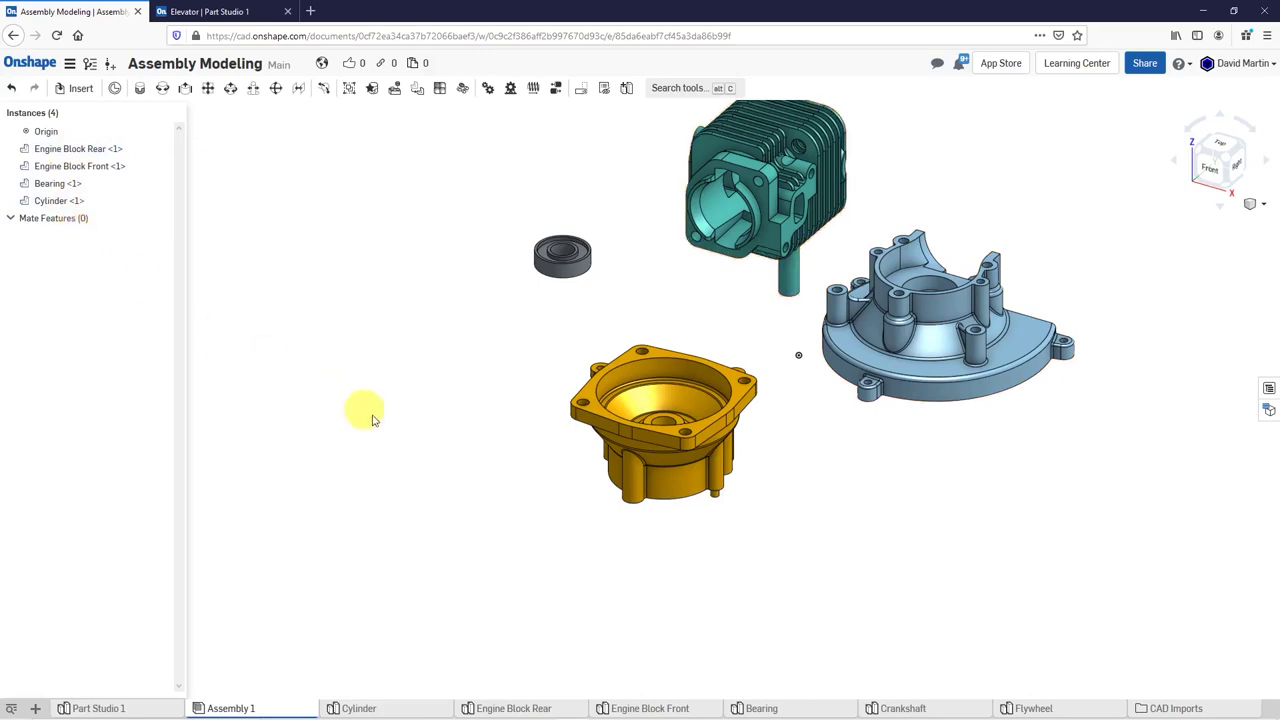
- Select the upper mating face of Engine Block Rear and move the part upward with the triad manipulator
{"action": "scroll", "coordinate": [409, 491], "scroll_direction": "down", "scroll_amount": 3}
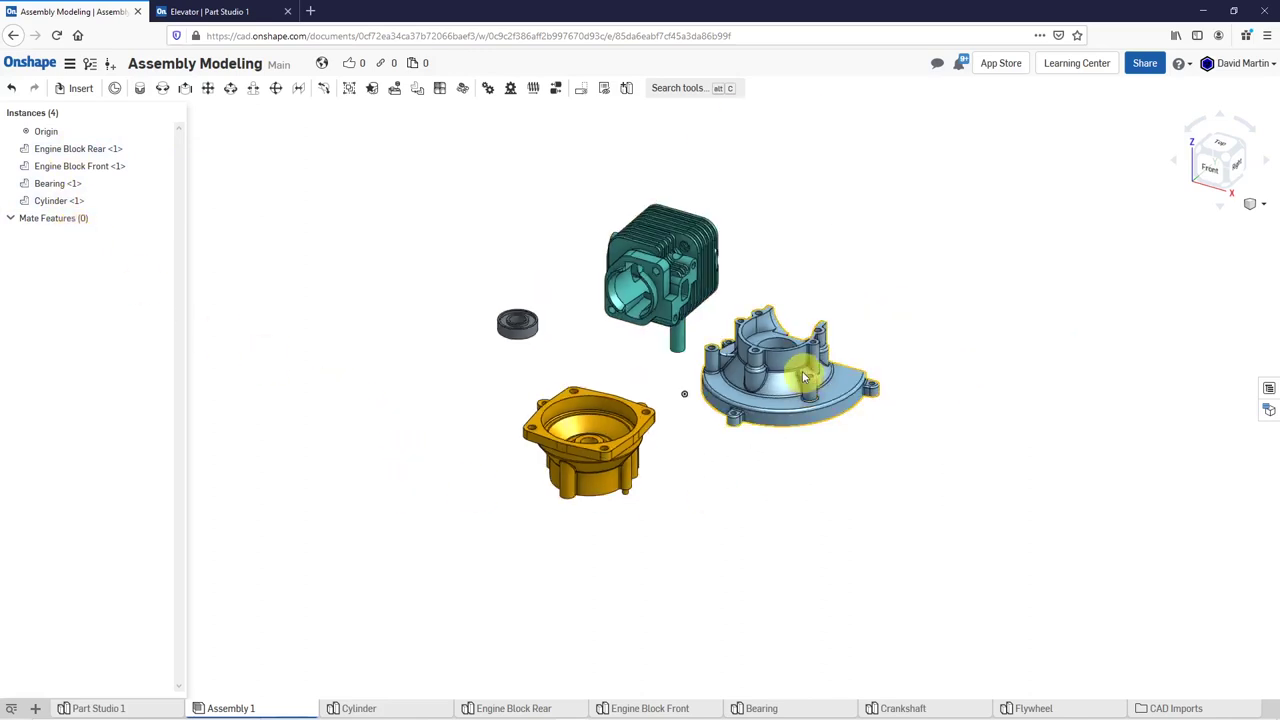
{"action": "scroll", "coordinate": [795, 369], "scroll_direction": "up", "scroll_amount": 3}
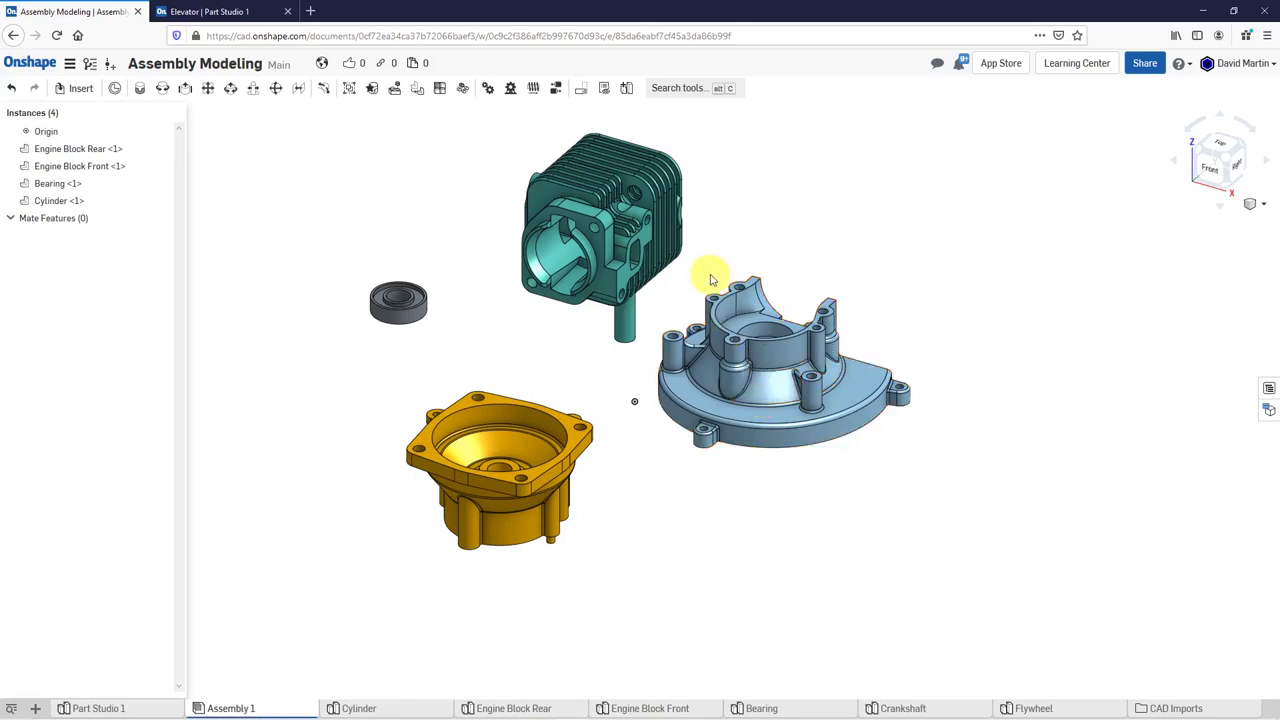
{"action": "scroll", "coordinate": [745, 338], "scroll_direction": "up", "scroll_amount": 4}
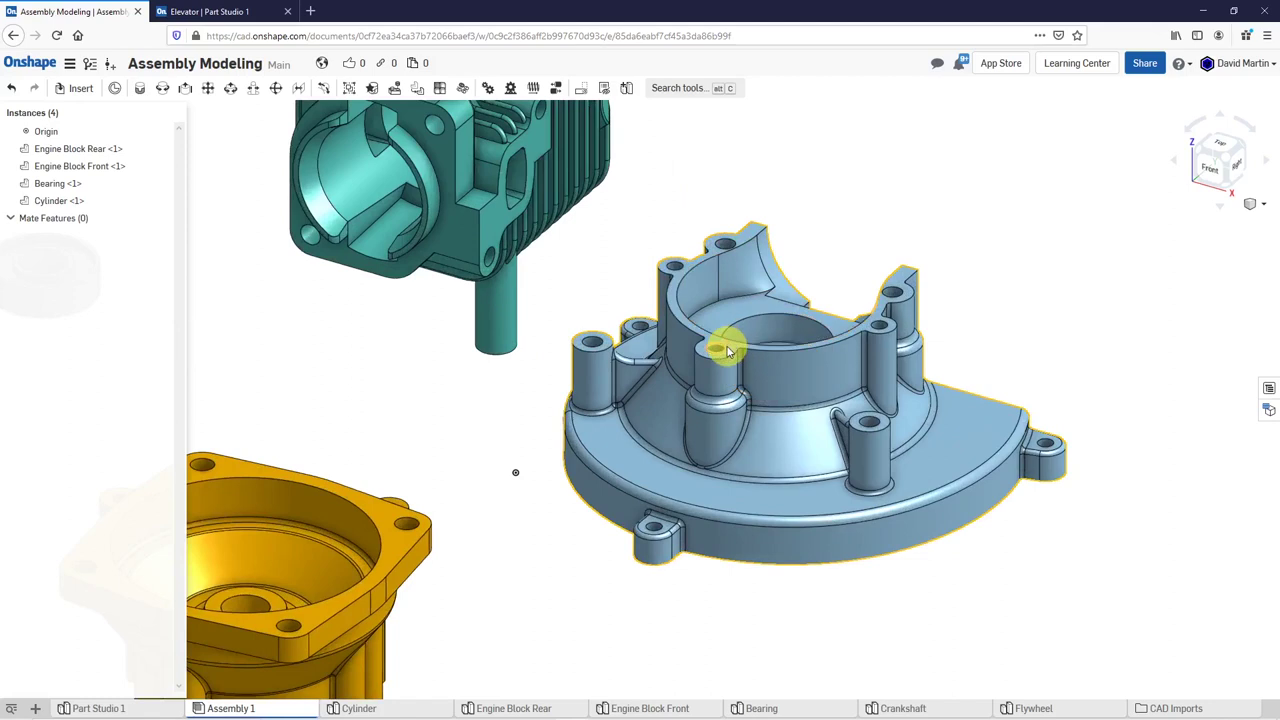
{"action": "scroll", "coordinate": [735, 350], "scroll_direction": "up", "scroll_amount": 3}
{"action": "left_click", "coordinate": [727, 350]}
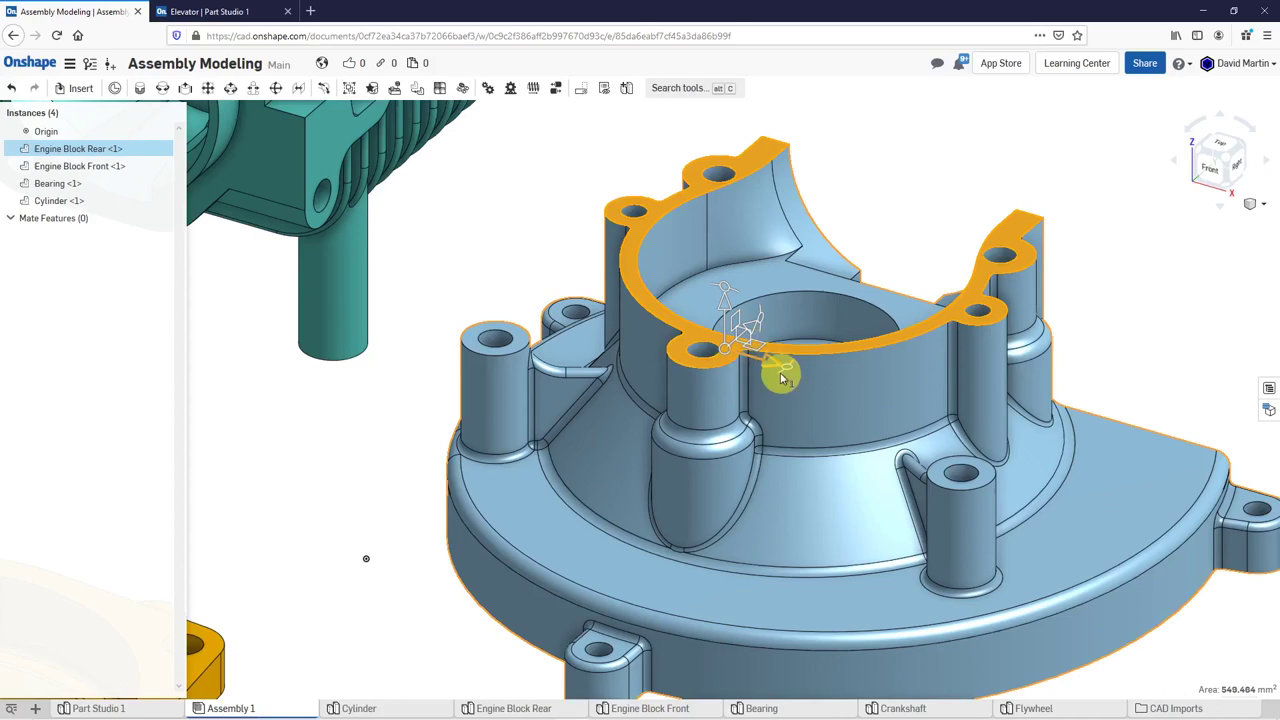
{"action": "scroll", "coordinate": [752, 380], "scroll_direction": "down", "scroll_amount": 3}
{"action": "scroll", "coordinate": [743, 352], "scroll_direction": "up", "scroll_amount": 2}
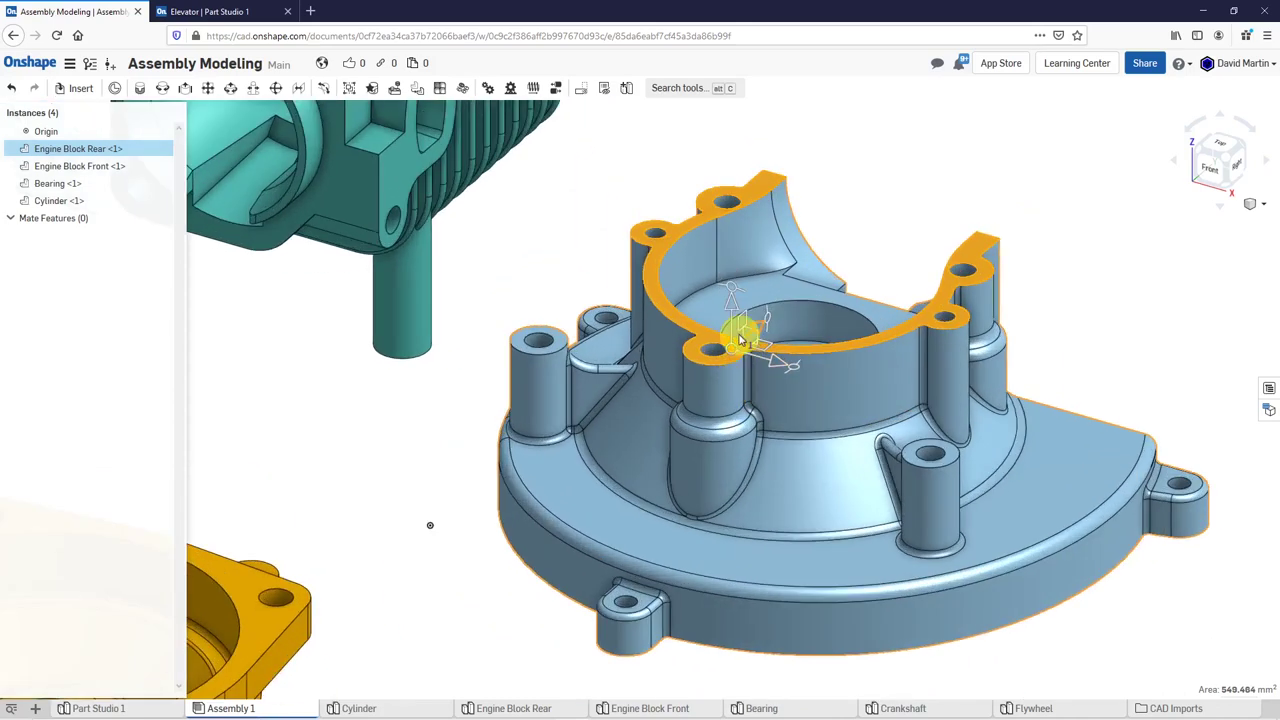
{"action": "left_click_drag", "start_coordinate": [733, 311], "coordinate": [737, 274]}
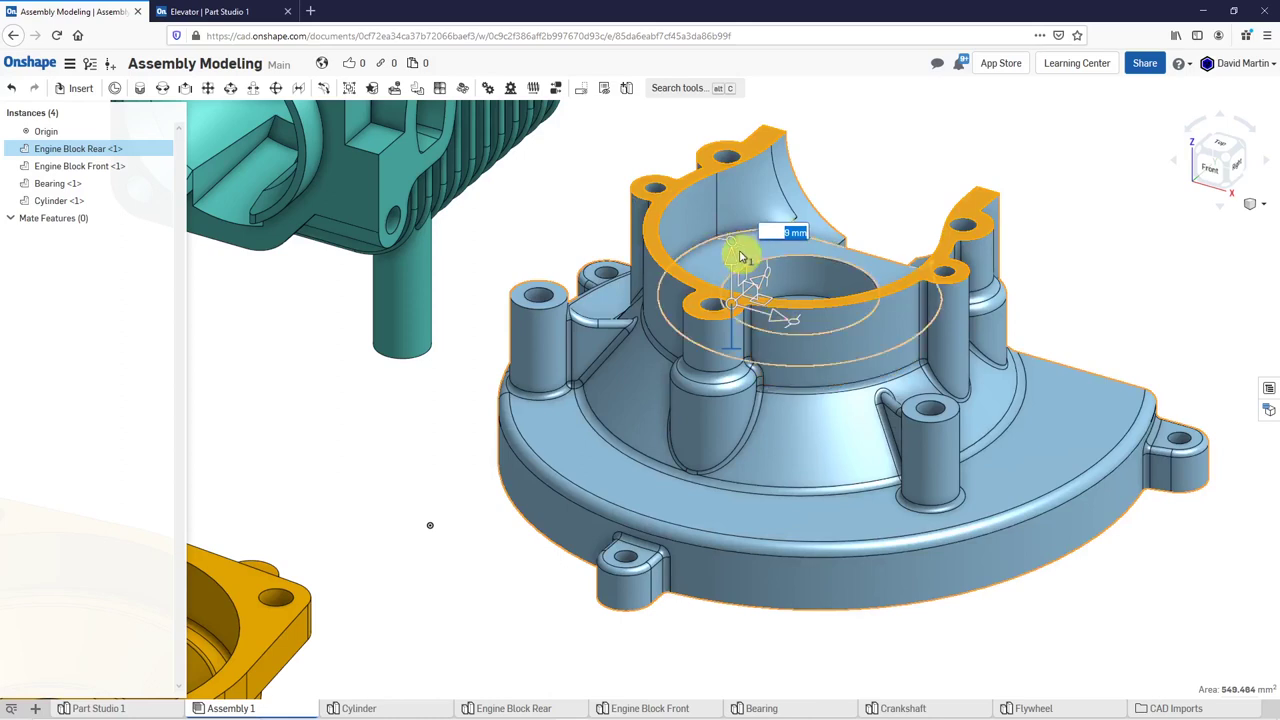
- Rotate Engine Block Rear with the triad manipulator so its open bore faces forward, and clear the selection
{"action": "left_click_drag", "start_coordinate": [768, 276], "coordinate": [742, 286]}
{"action": "scroll", "coordinate": [781, 491], "scroll_direction": "down", "scroll_amount": 2}
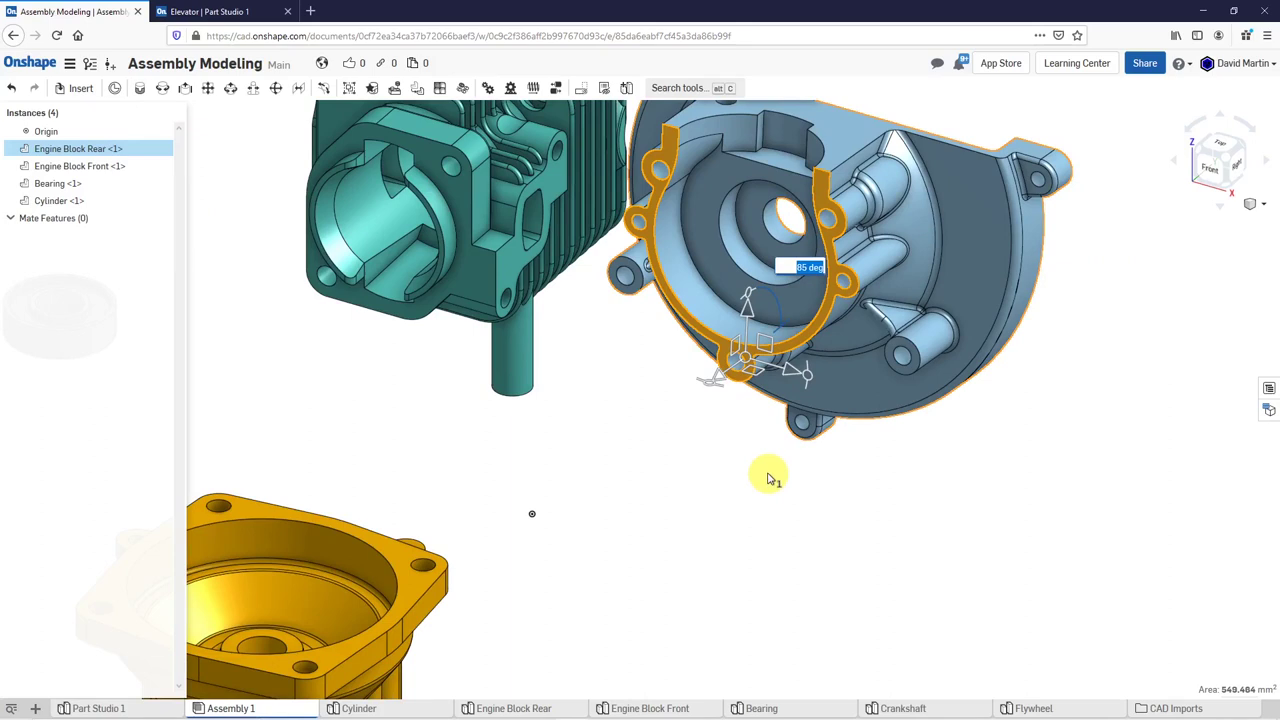
{"action": "left_click", "coordinate": [815, 499]}
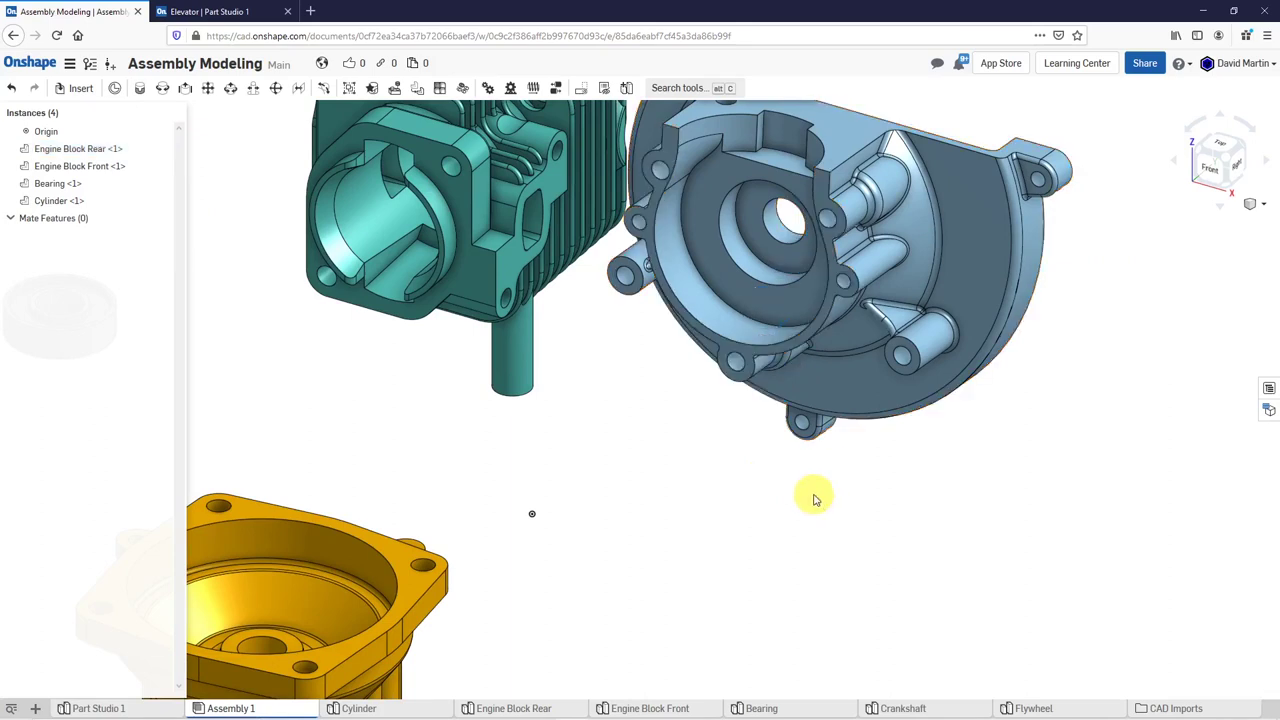
- Select the large bore's edge and inner cylindrical face on Engine Block Rear and relocate the triad manipulator to the bore's centre
{"action": "left_click", "coordinate": [740, 348]}
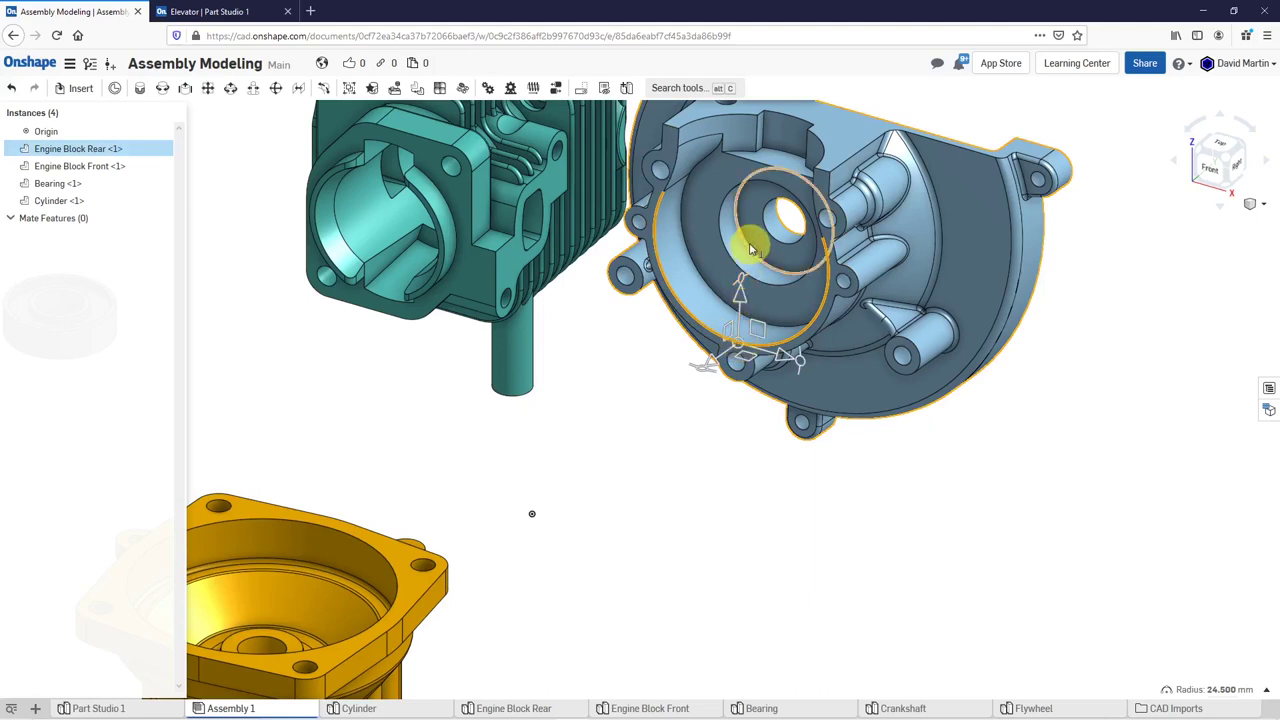
{"action": "left_click", "coordinate": [698, 292]}
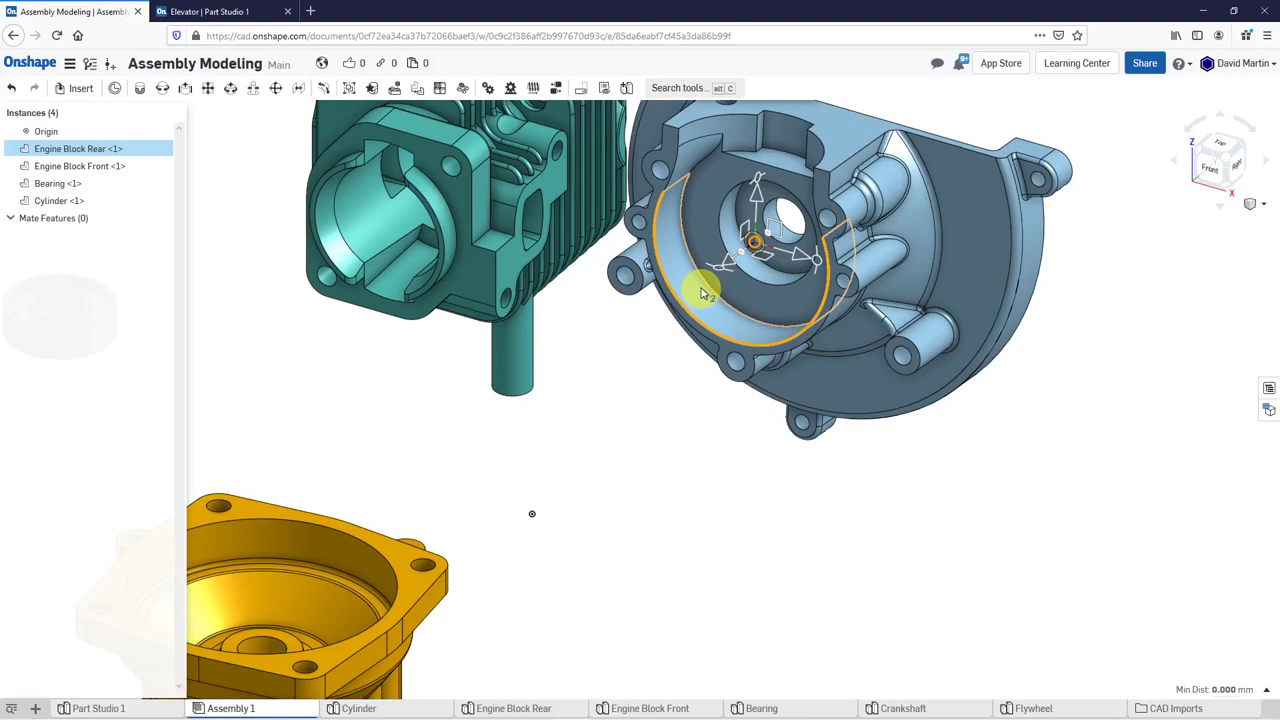
{"action": "mouse_move", "coordinate": [751, 334]}
{"action": "right_mouse_down"}
{"action": "mouse_move", "coordinate": [686, 309]}
{"action": "mouse_move", "coordinate": [703, 337]}
{"action": "mouse_move", "coordinate": [741, 343]}
{"action": "right_mouse_up"}
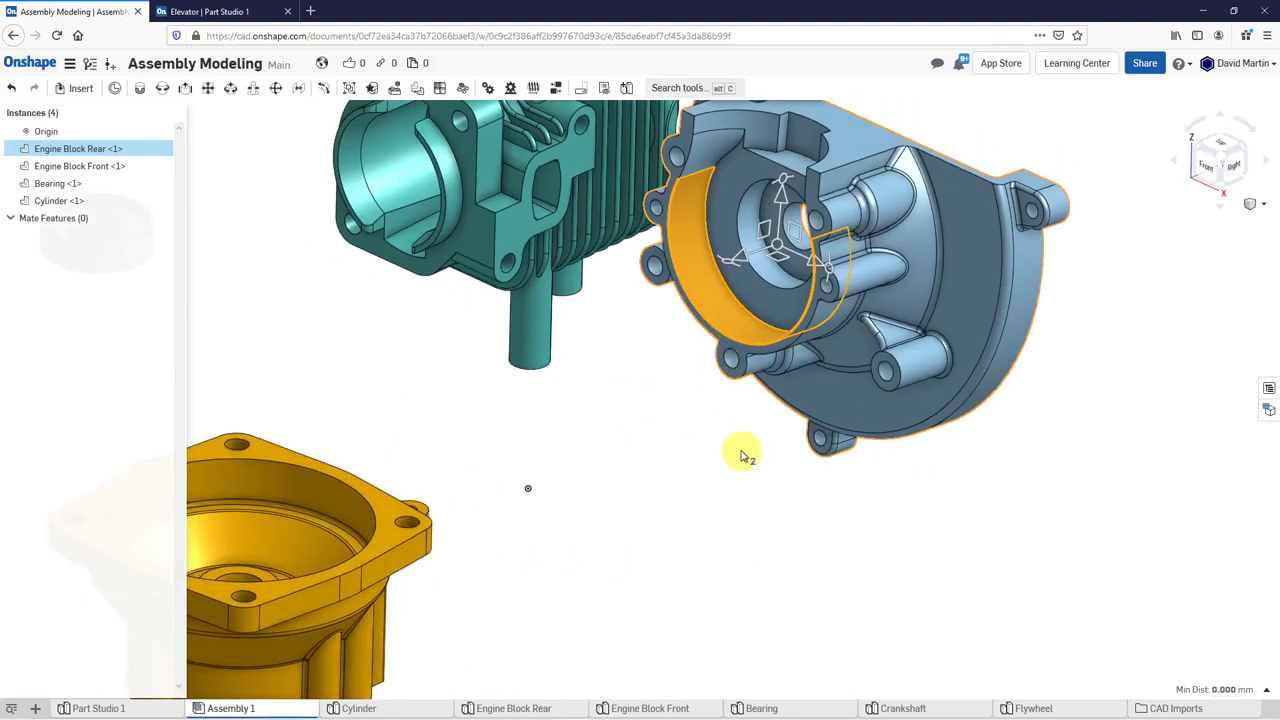
{"action": "key", "text": "Left"}
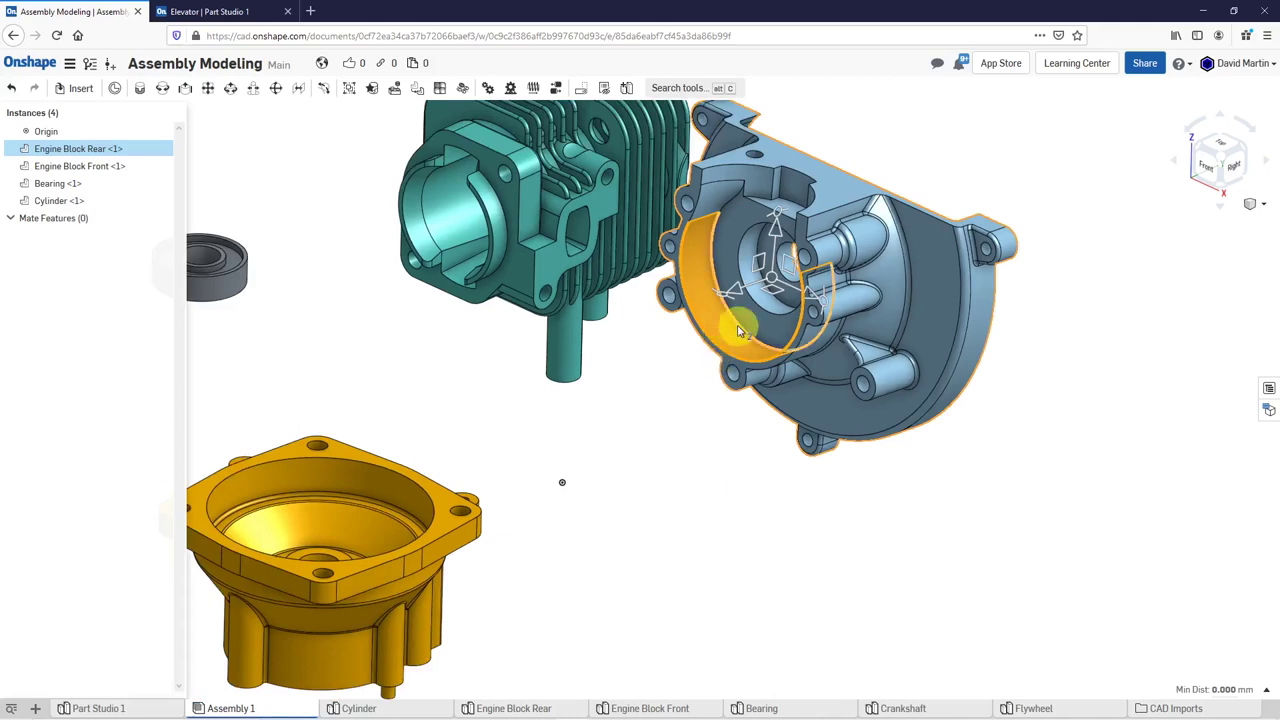
{"action": "left_click", "coordinate": [768, 278]}
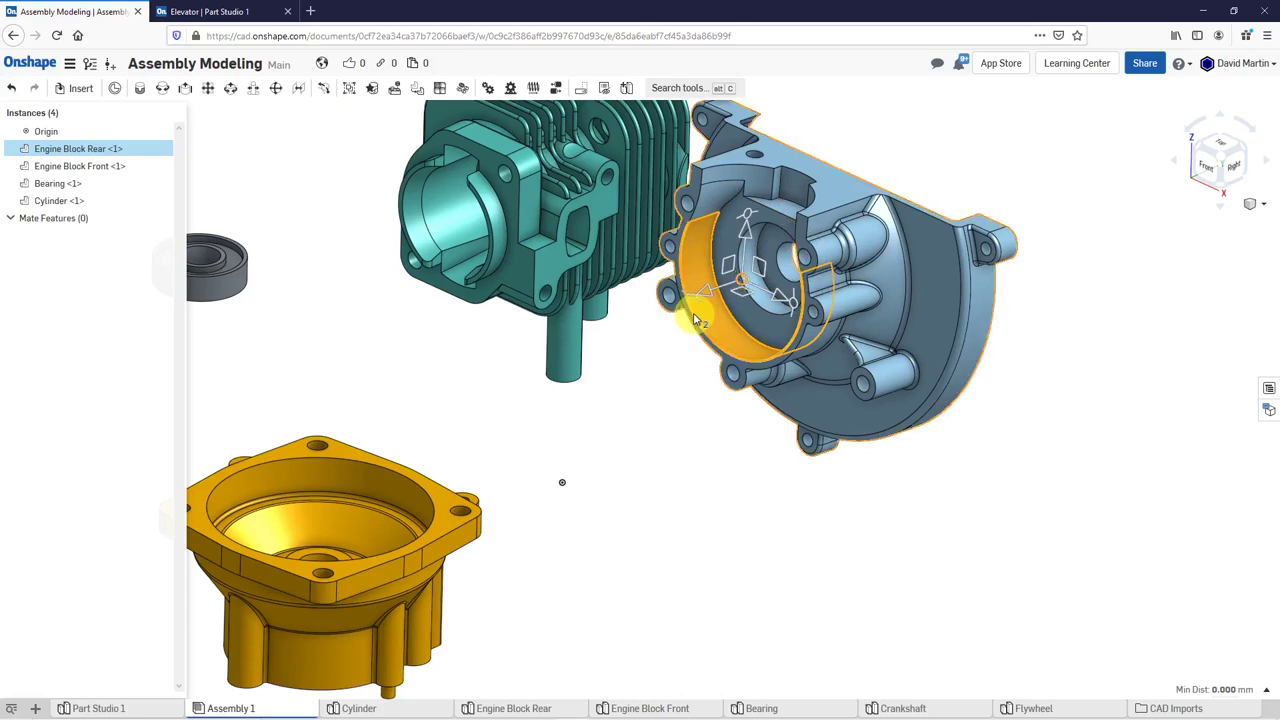
- Move Engine Block Rear to the assembly origin using the relocated triad manipulator at the centre of its large bore
{"action": "mouse_move", "coordinate": [749, 343]}
{"action": "right_mouse_down"}
{"action": "mouse_move", "coordinate": [686, 237]}
{"action": "mouse_move", "coordinate": [766, 322]}
{"action": "mouse_move", "coordinate": [755, 345]}
{"action": "right_mouse_up"}
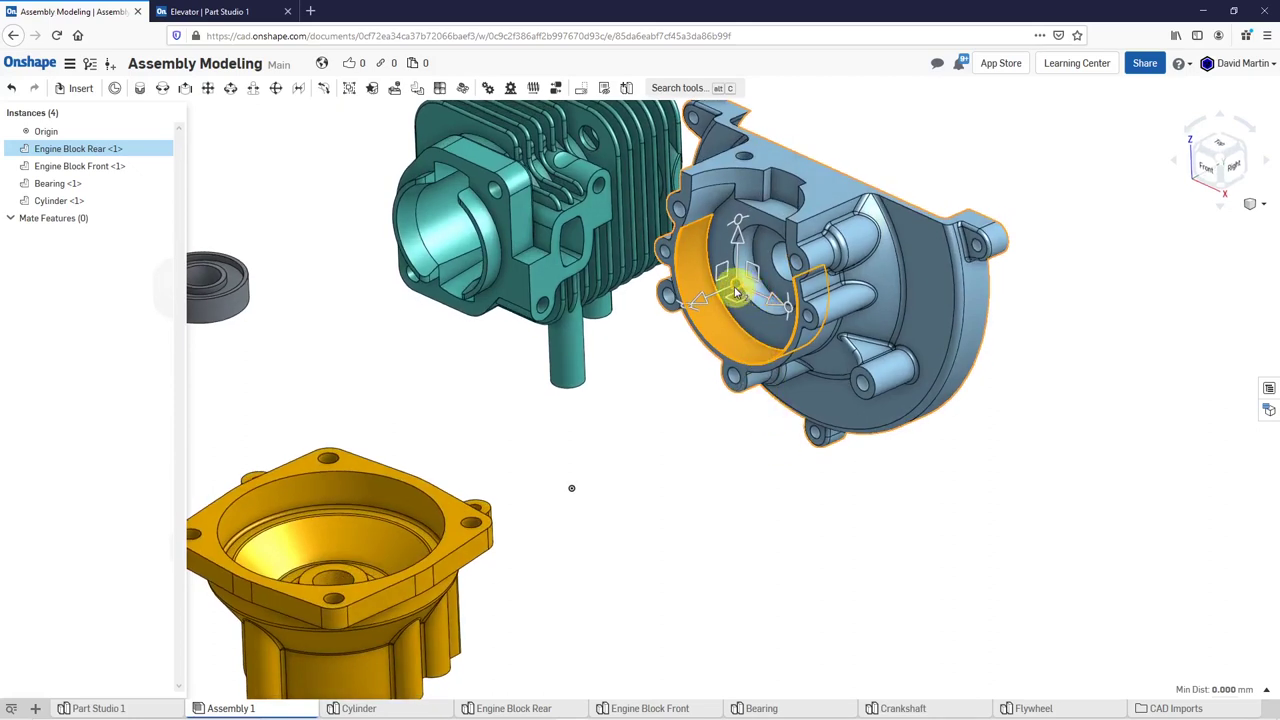
{"action": "right_click", "coordinate": [737, 292]}
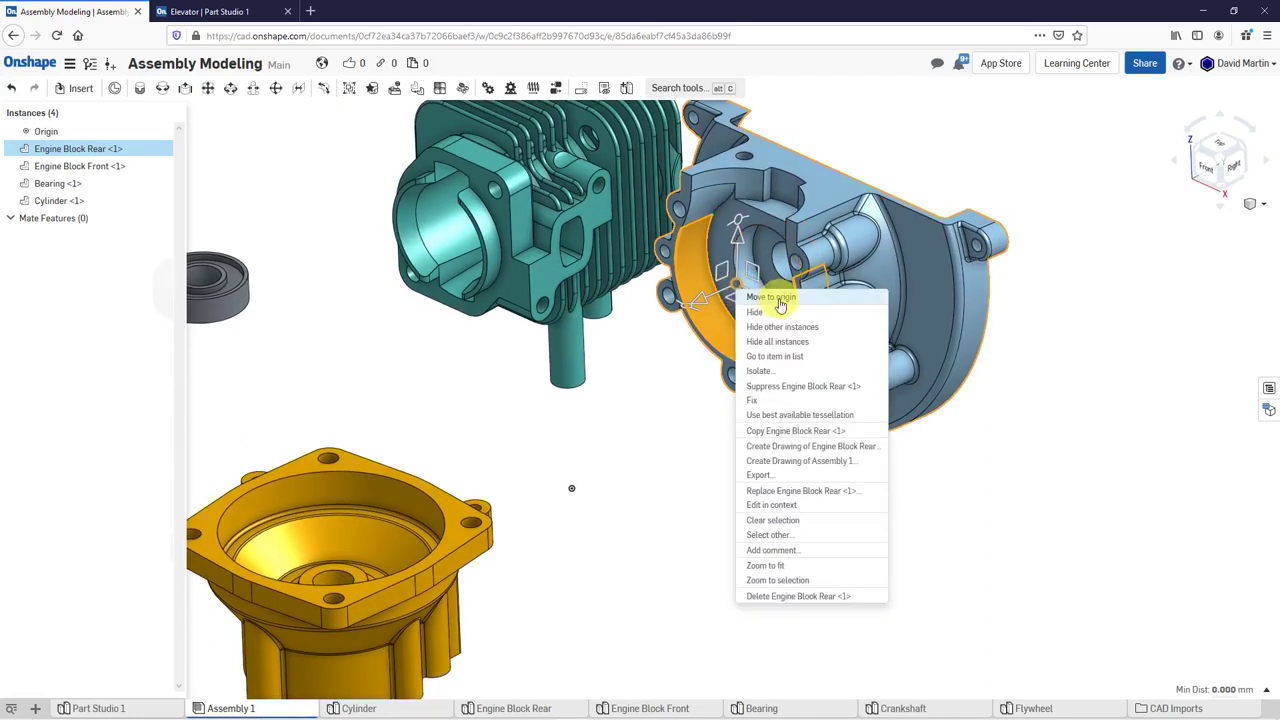
{"action": "left_click", "coordinate": [780, 300]}
- Fix Engine Block Rear in place in the assembly
{"action": "scroll", "coordinate": [835, 390], "scroll_direction": "down", "scroll_amount": 3}
{"action": "right_click_drag", "start_coordinate": [748, 398], "coordinate": [782, 386]}
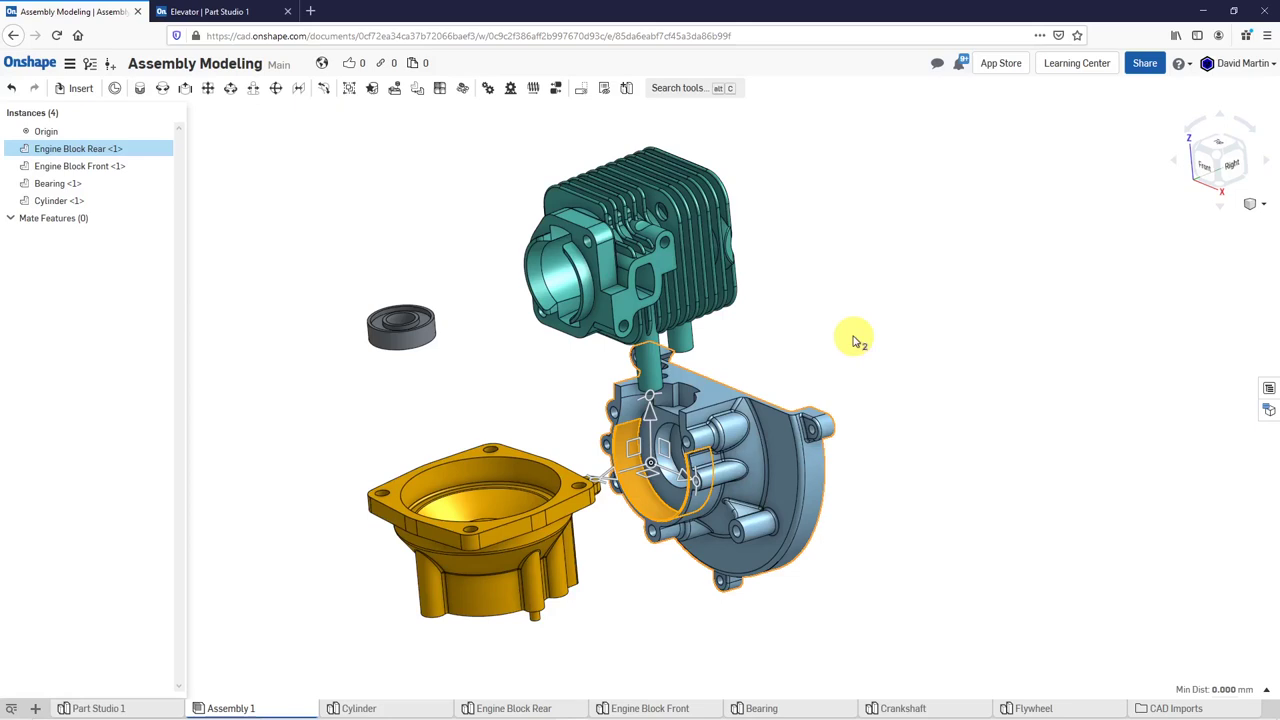
{"action": "right_click", "coordinate": [855, 341]}
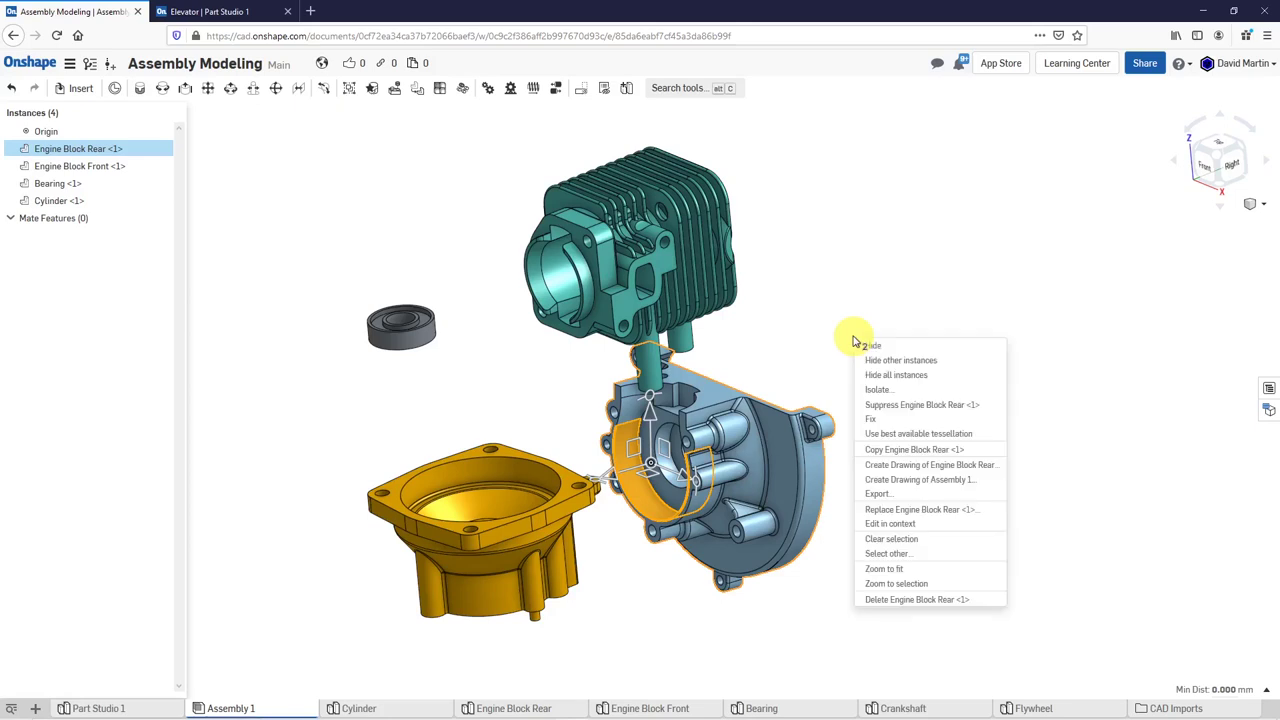
{"action": "left_click", "coordinate": [877, 420]}
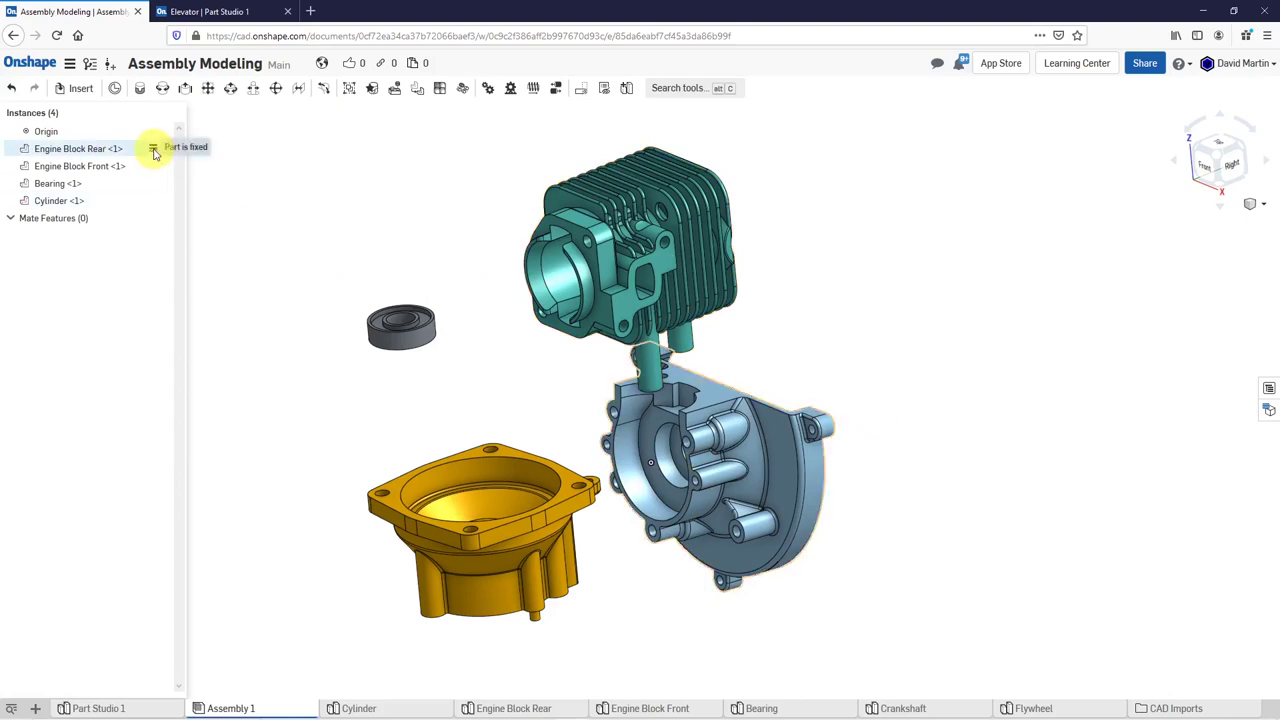
- Rotate Engine Block Front about 85 degrees with the triad manipulator and position it in front of Engine Block Rear with a clear gap
{"action": "right_click_drag", "start_coordinate": [884, 408], "coordinate": [834, 391]}
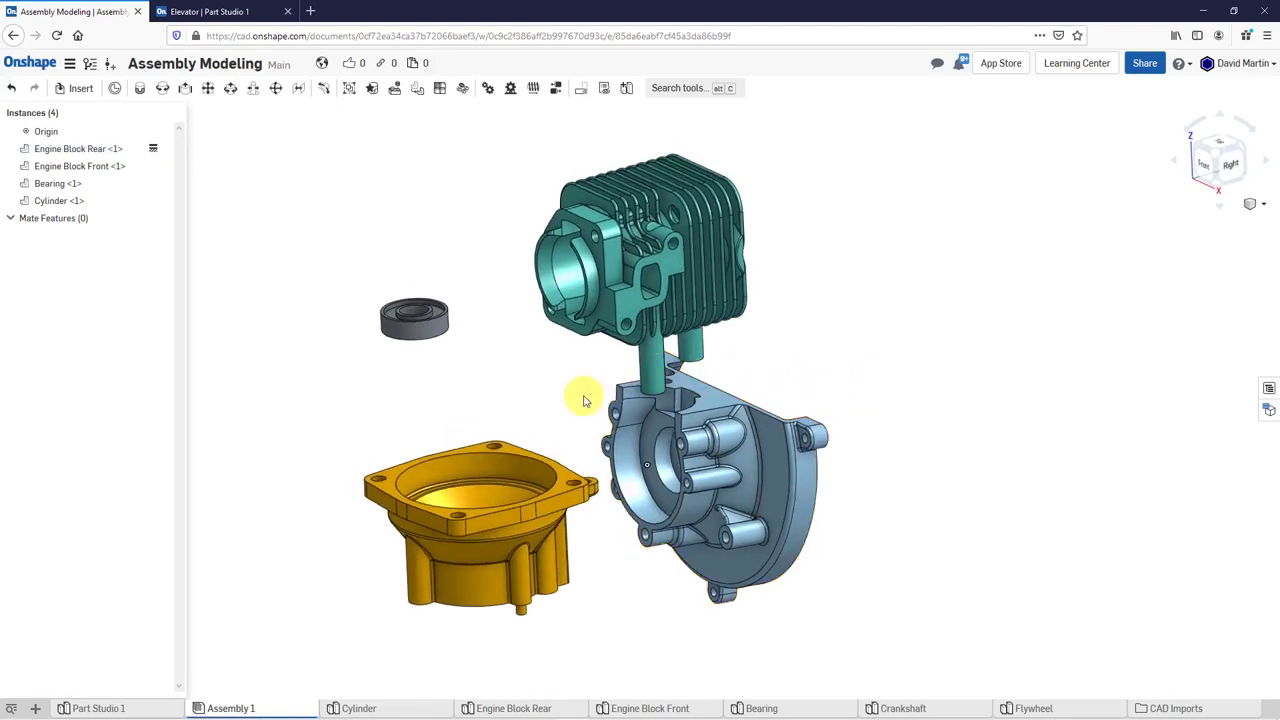
{"action": "left_click", "coordinate": [563, 480]}
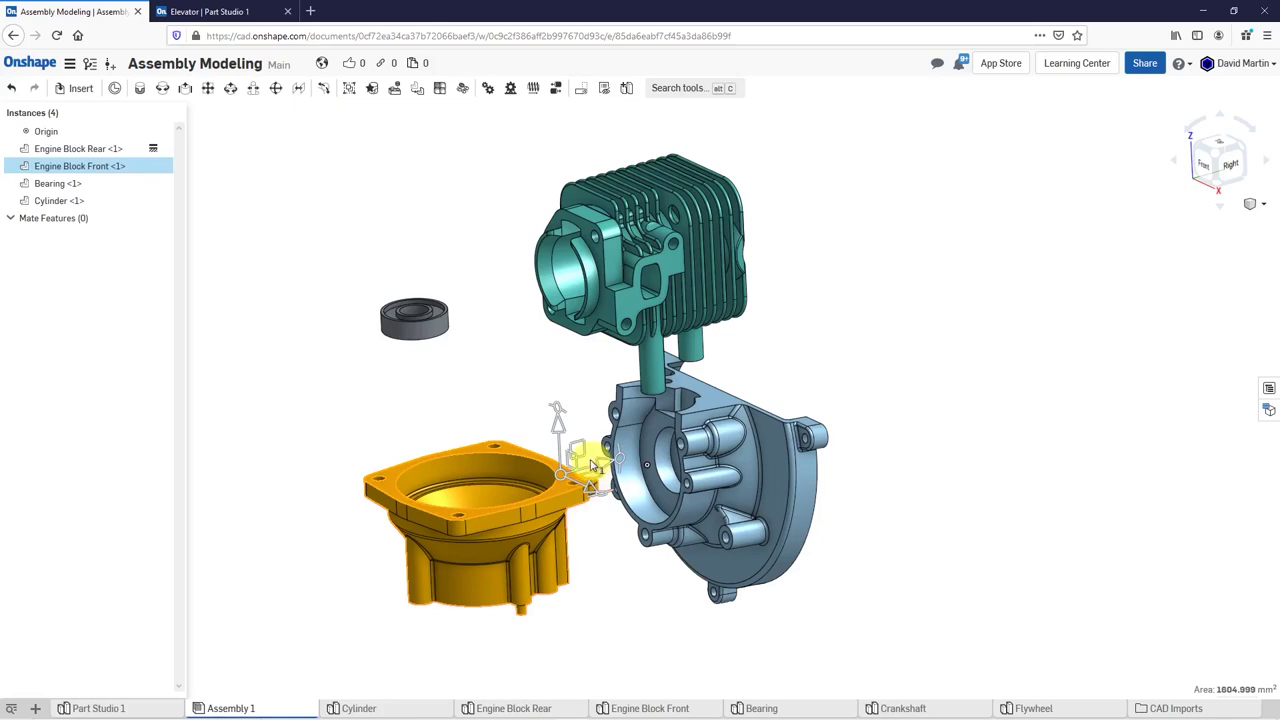
{"action": "left_click_drag", "start_coordinate": [619, 462], "coordinate": [566, 426]}
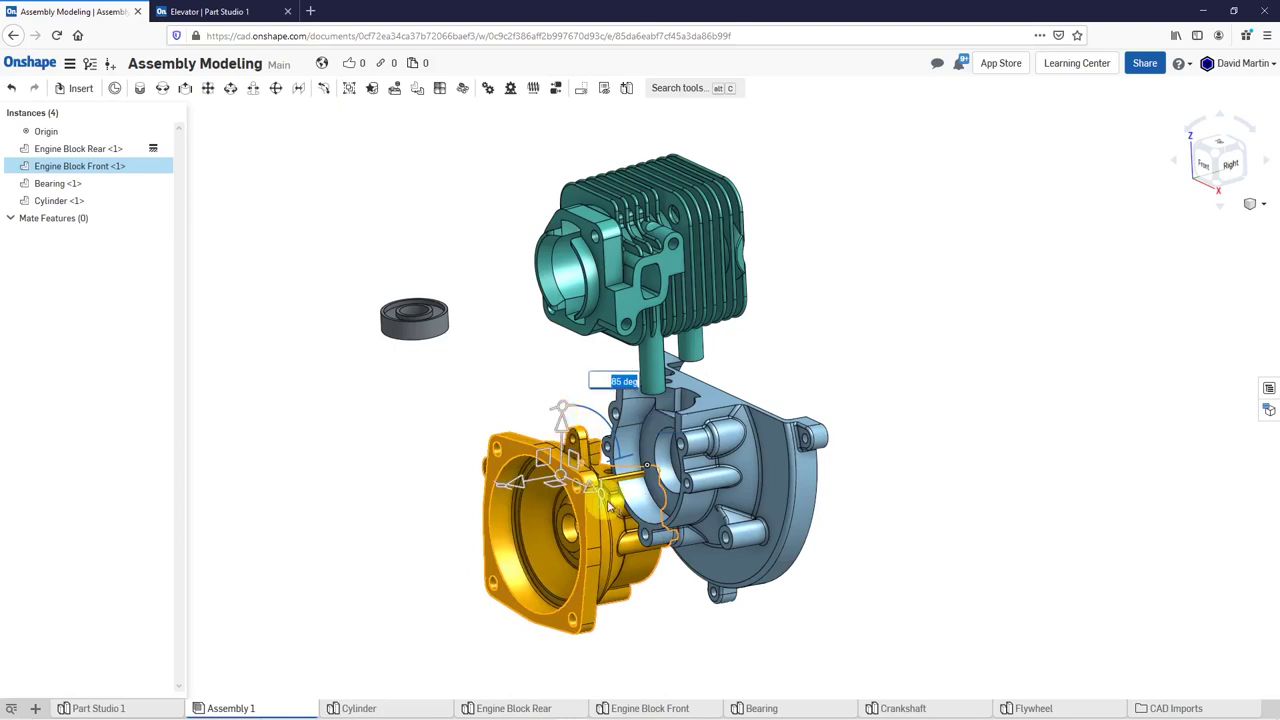
{"action": "left_click_drag", "start_coordinate": [533, 486], "coordinate": [443, 499]}
{"action": "right_click_drag", "start_coordinate": [443, 499], "coordinate": [510, 513]}
{"action": "left_click_drag", "start_coordinate": [502, 530], "coordinate": [518, 553]}
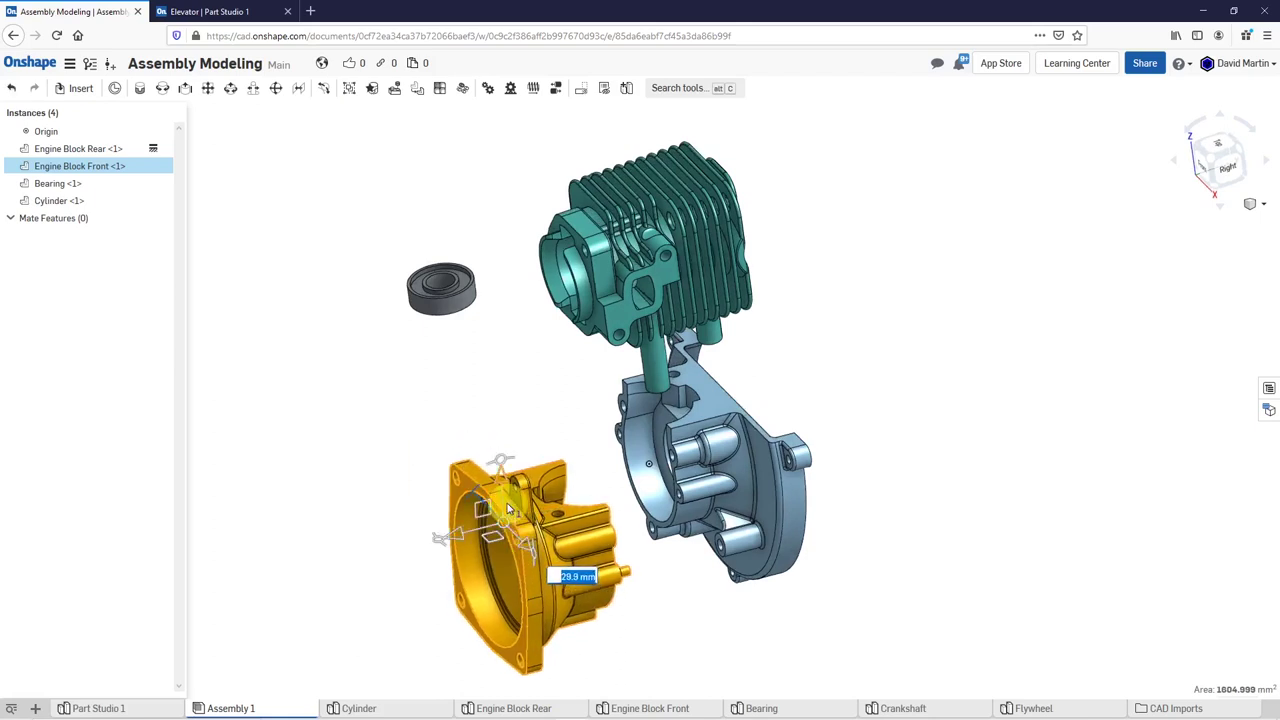
{"action": "left_click_drag", "start_coordinate": [502, 448], "coordinate": [502, 400]}
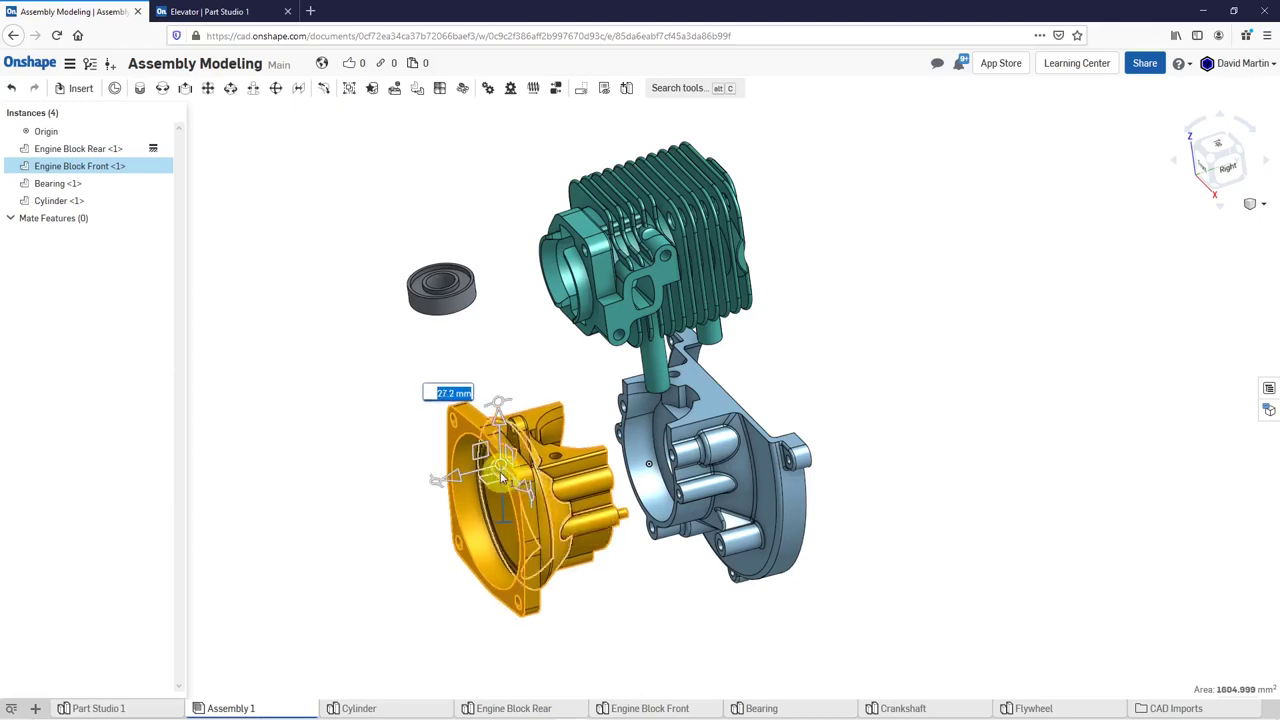
{"action": "left_click", "coordinate": [450, 483]}
{"action": "left_click_drag", "start_coordinate": [450, 483], "coordinate": [428, 480]}
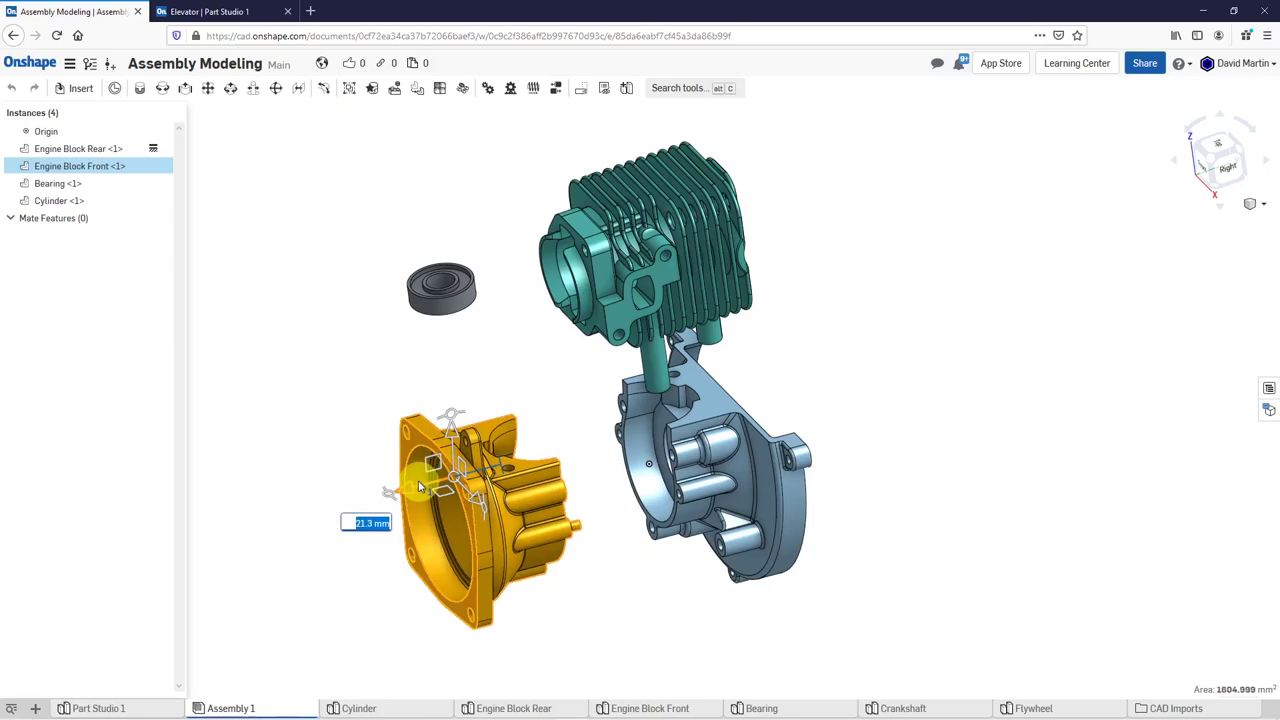
{"action": "left_click", "coordinate": [562, 426]}
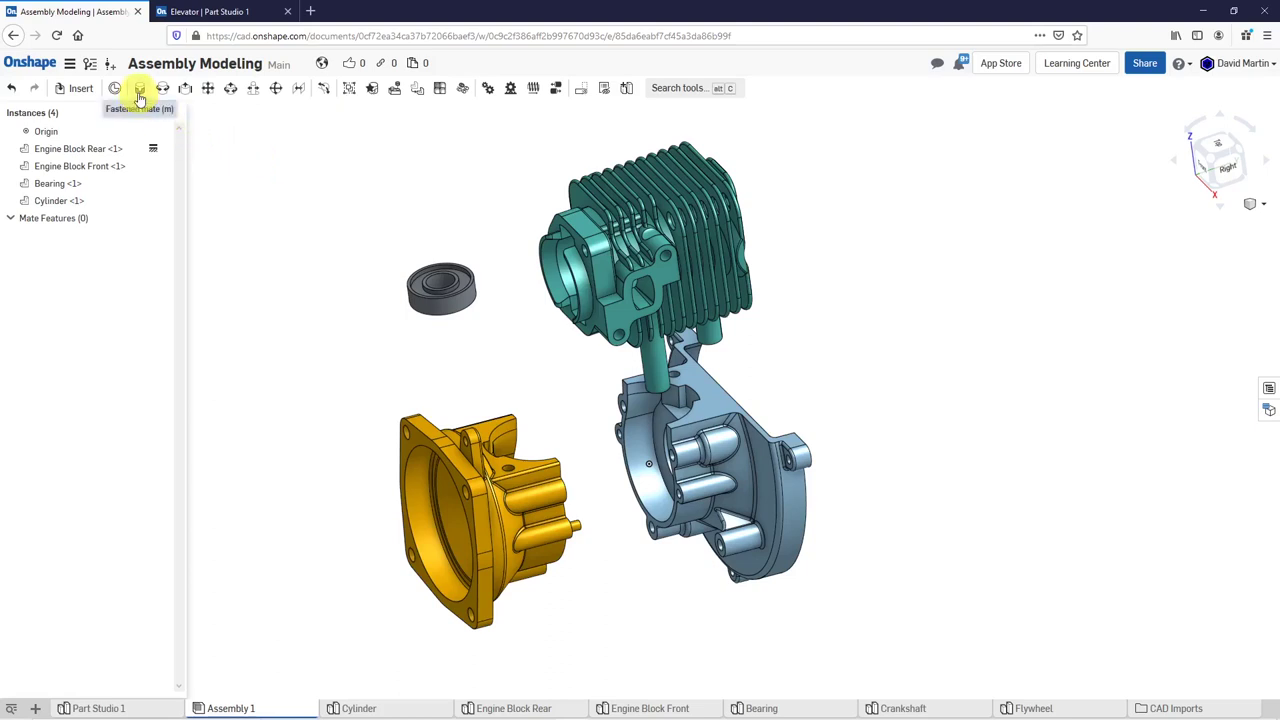
- Add a Fastened mate joining the large bore's circular edge on Engine Block Rear to the matching open-end edge on Engine Block Front
{"action": "mouse_move", "coordinate": [140, 99]}
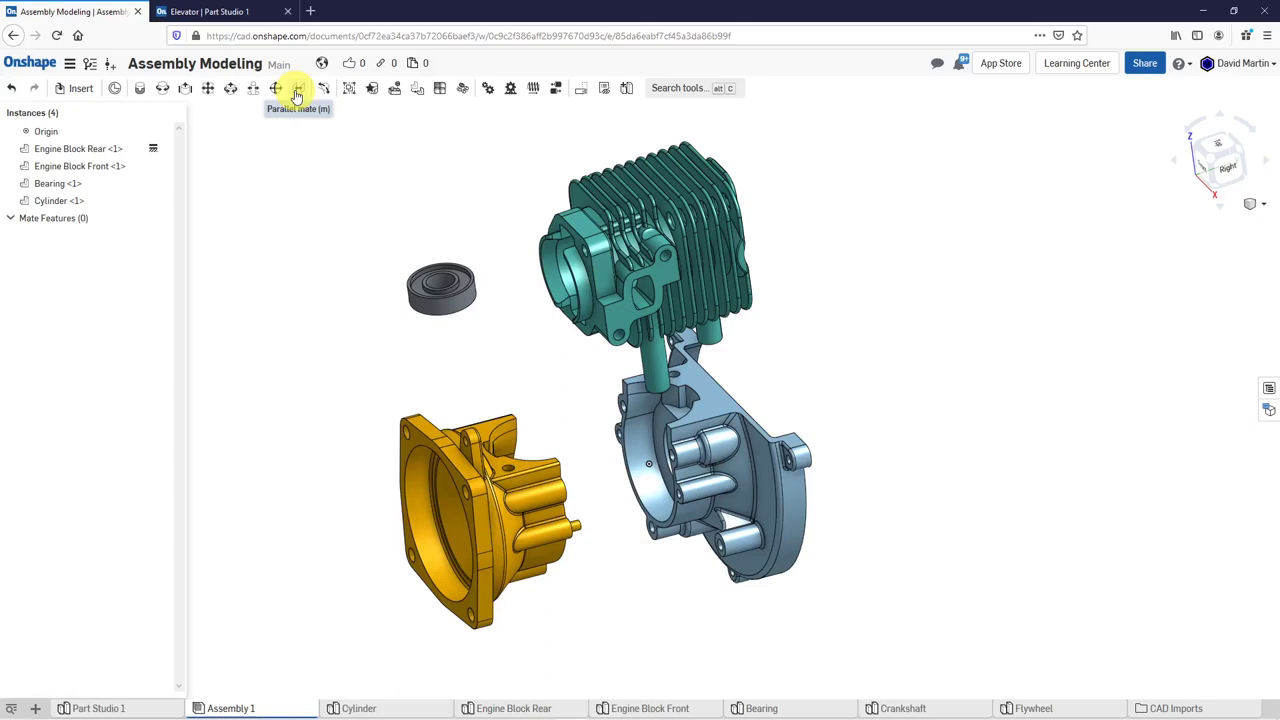
{"action": "mouse_move", "coordinate": [297, 96]}
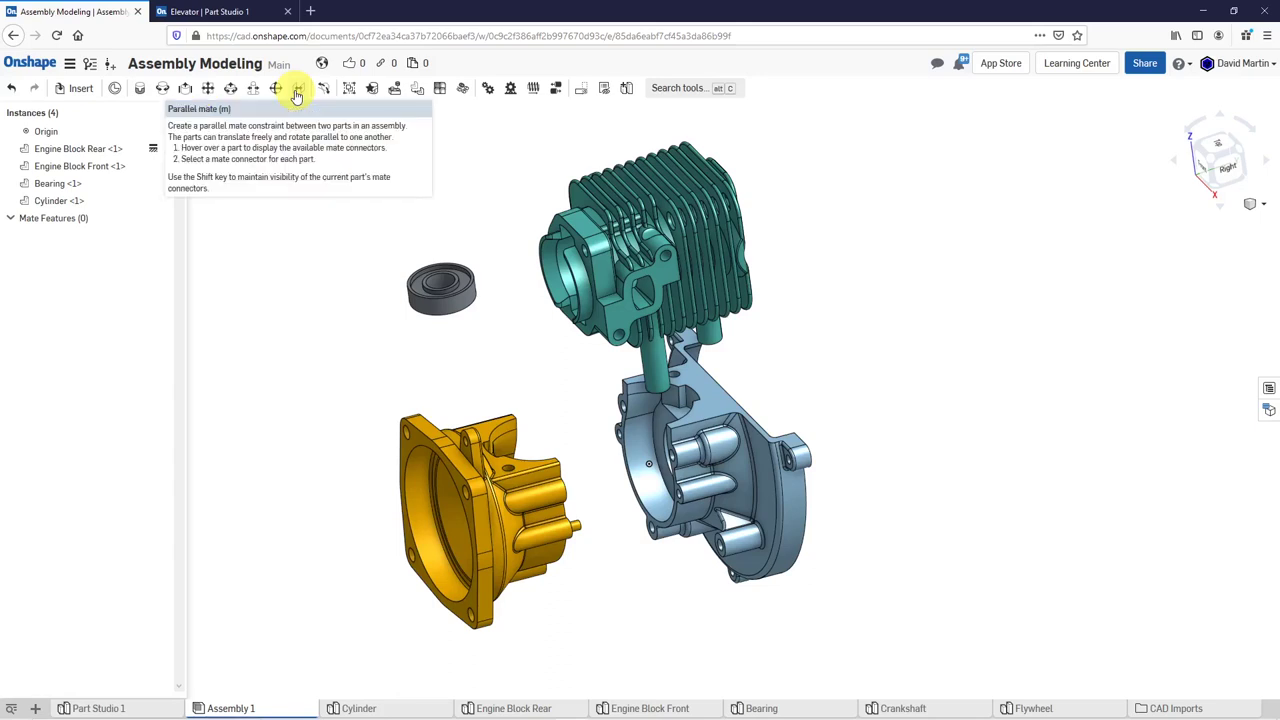
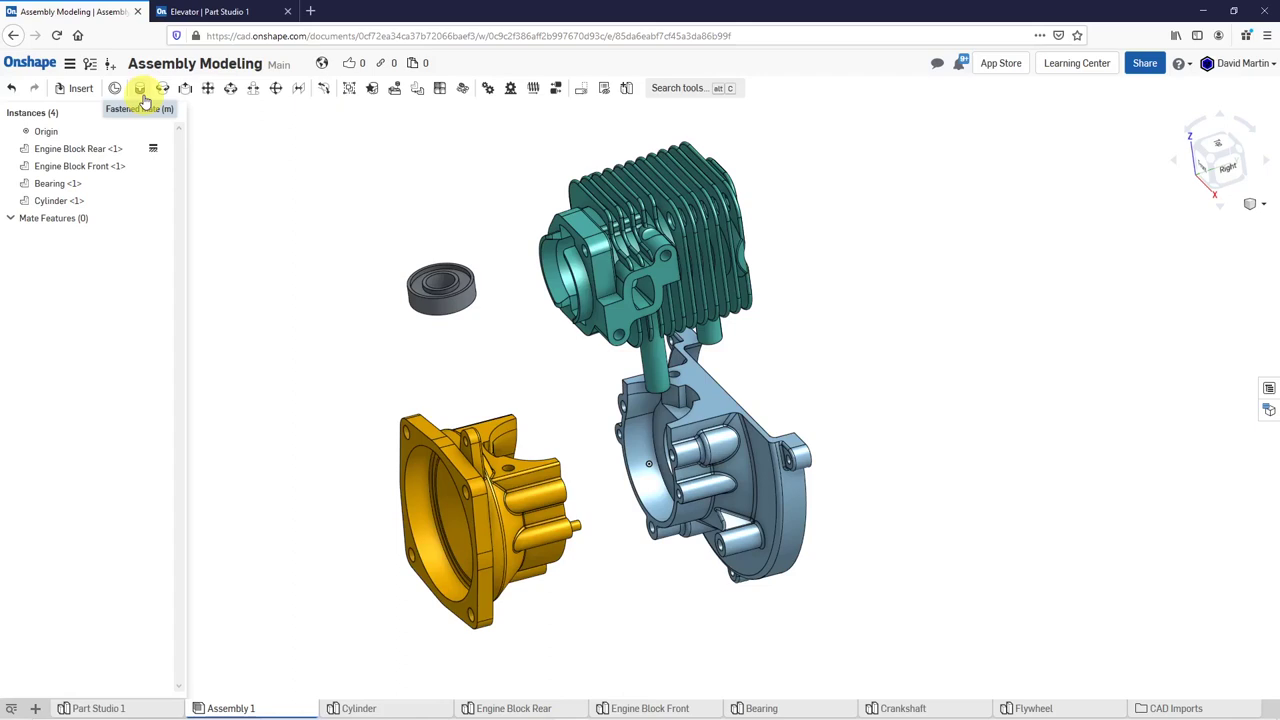
{"action": "left_click", "coordinate": [141, 90]}
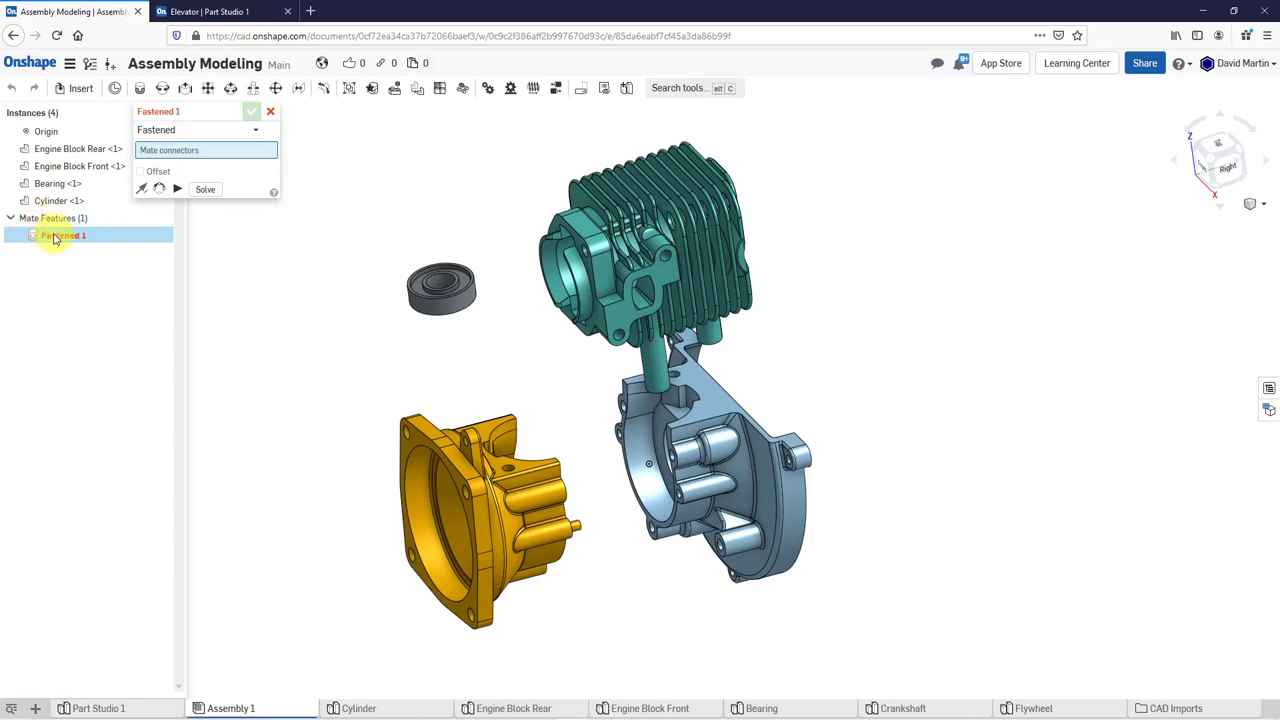
{"action": "mouse_move", "coordinate": [59, 243]}
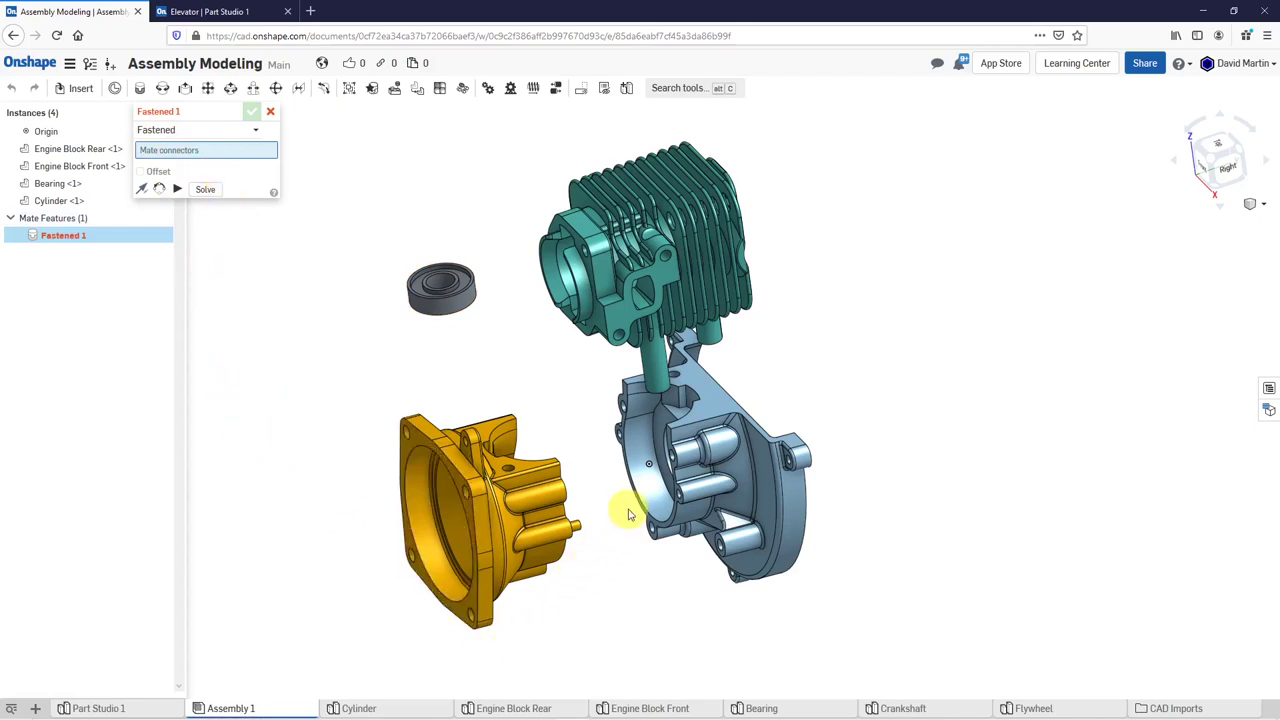
{"action": "scroll", "coordinate": [632, 511], "scroll_direction": "up", "scroll_amount": 4}
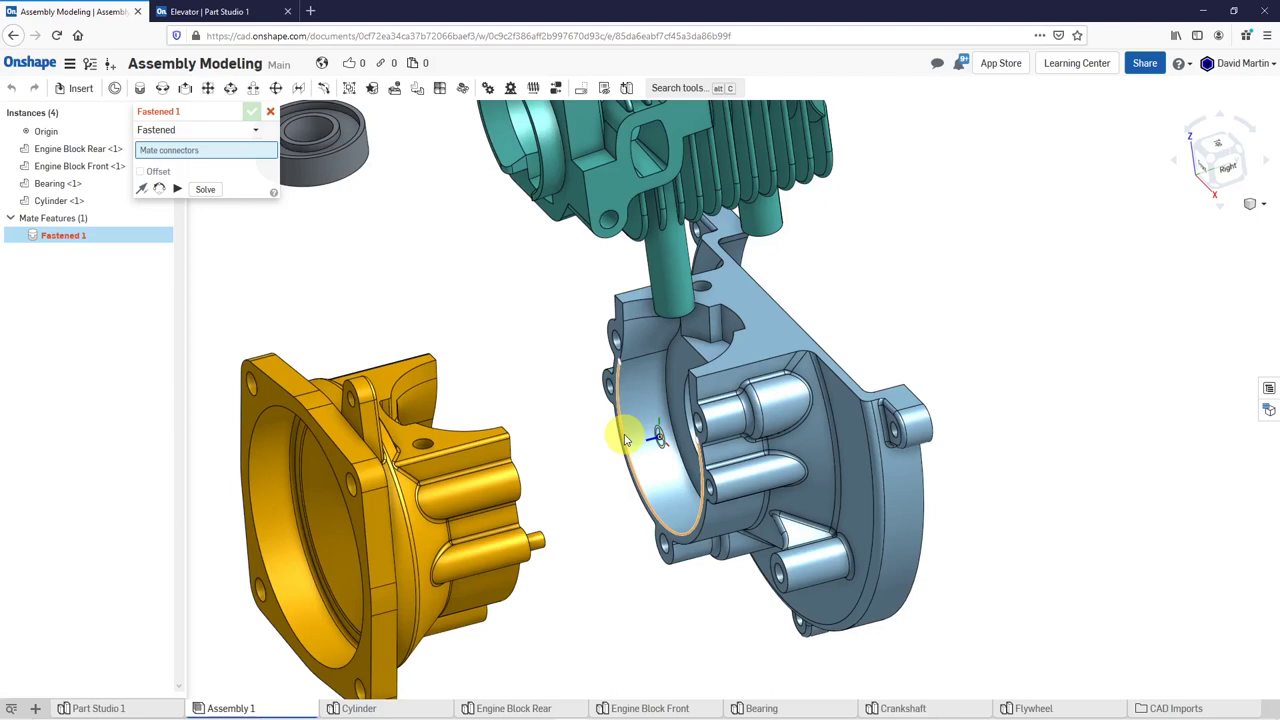
{"action": "left_click", "coordinate": [625, 440]}
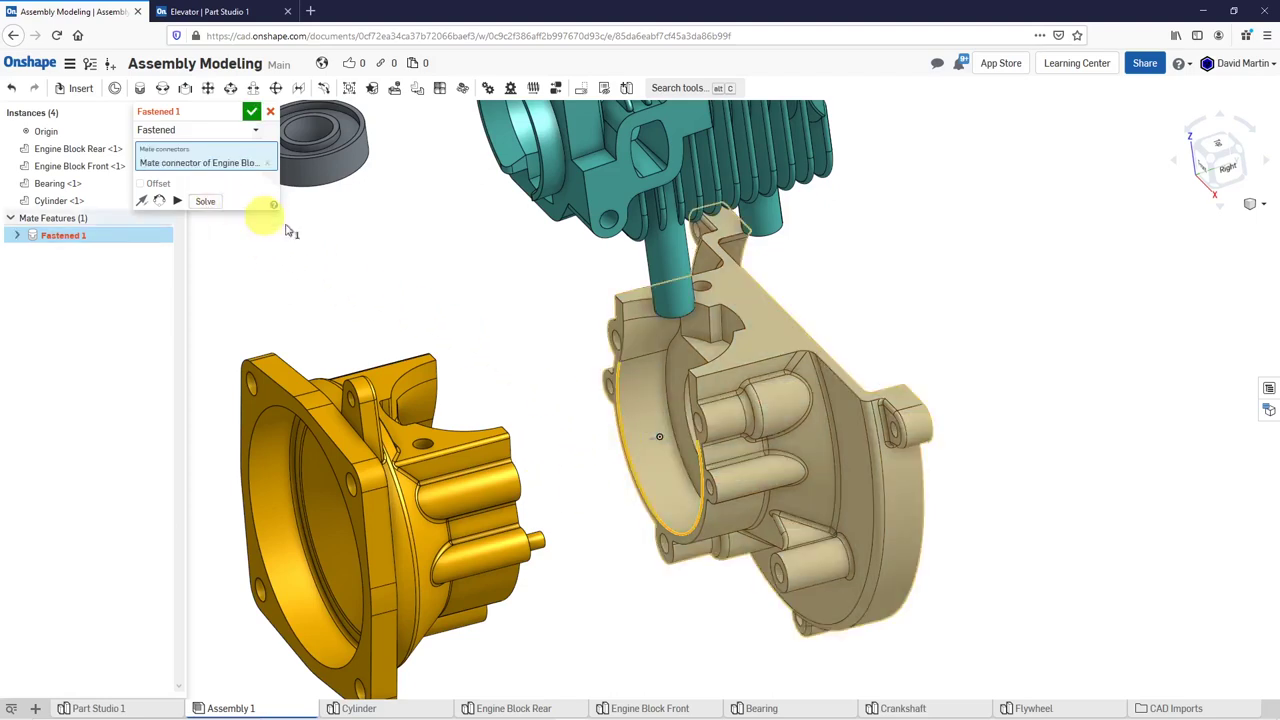
{"action": "right_click_drag", "start_coordinate": [500, 375], "coordinate": [512, 432]}
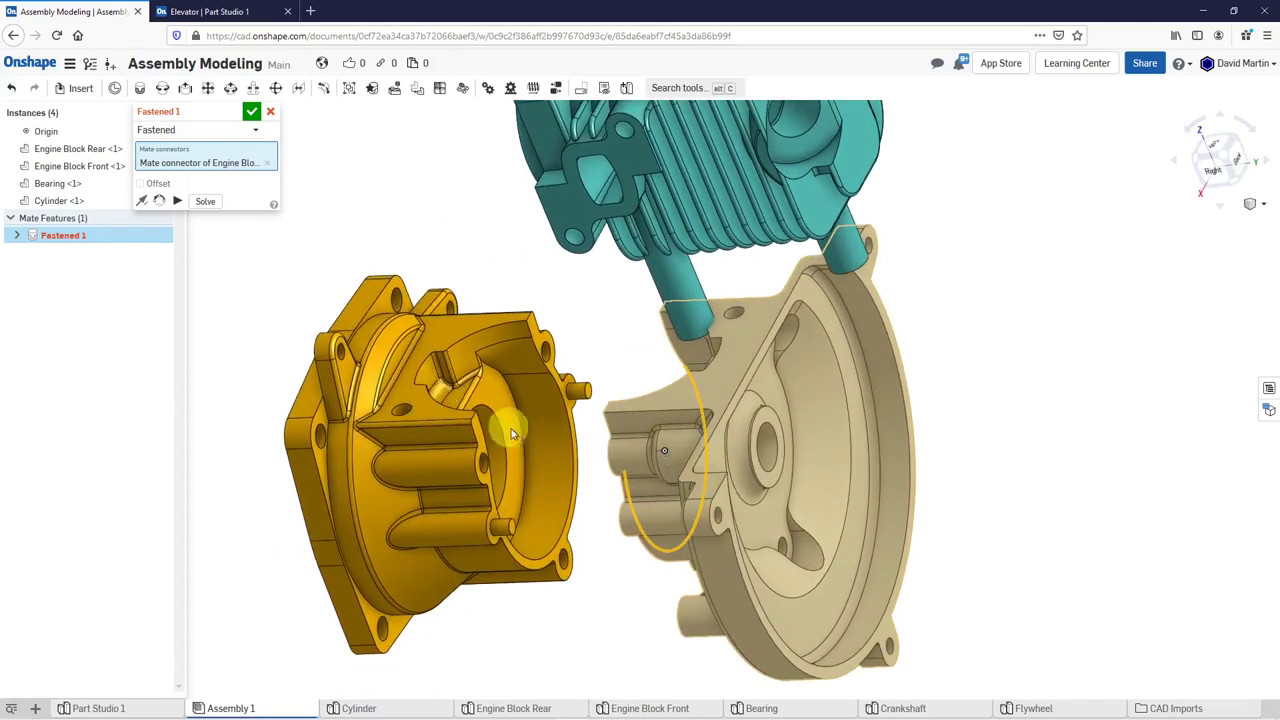
{"action": "left_click", "coordinate": [576, 497]}
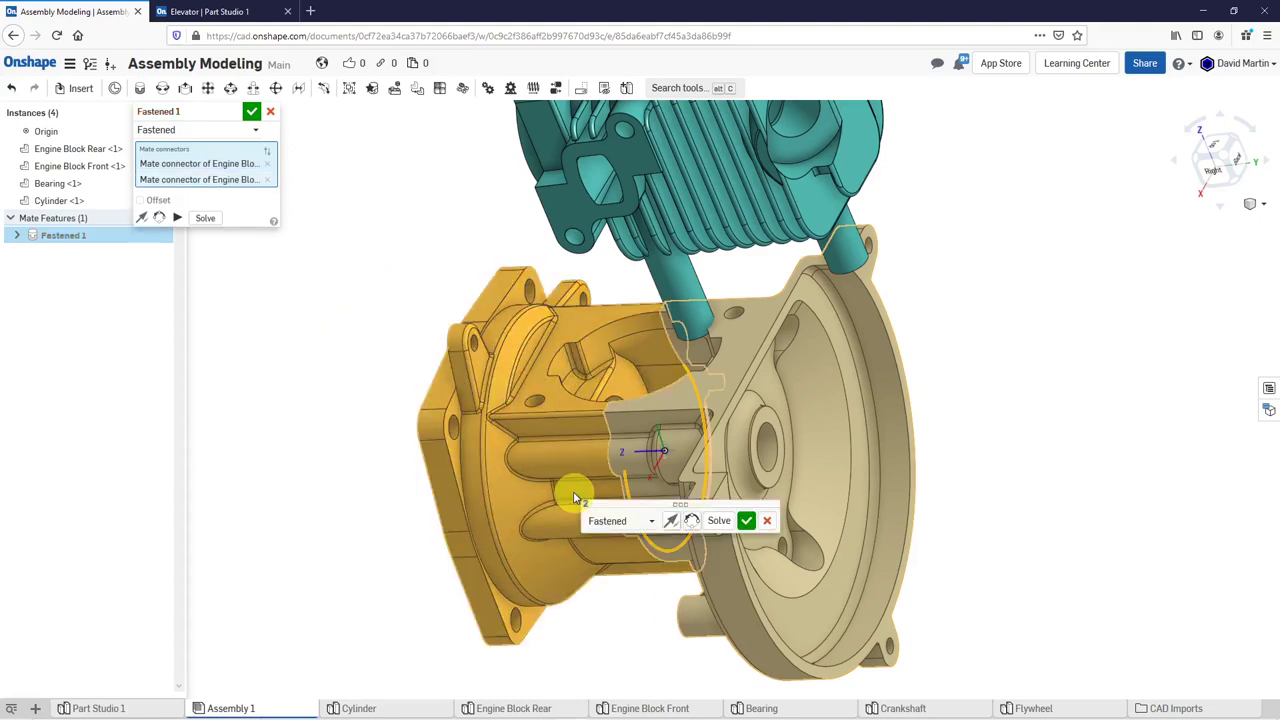
{"action": "right_click_drag", "start_coordinate": [576, 491], "coordinate": [651, 486]}
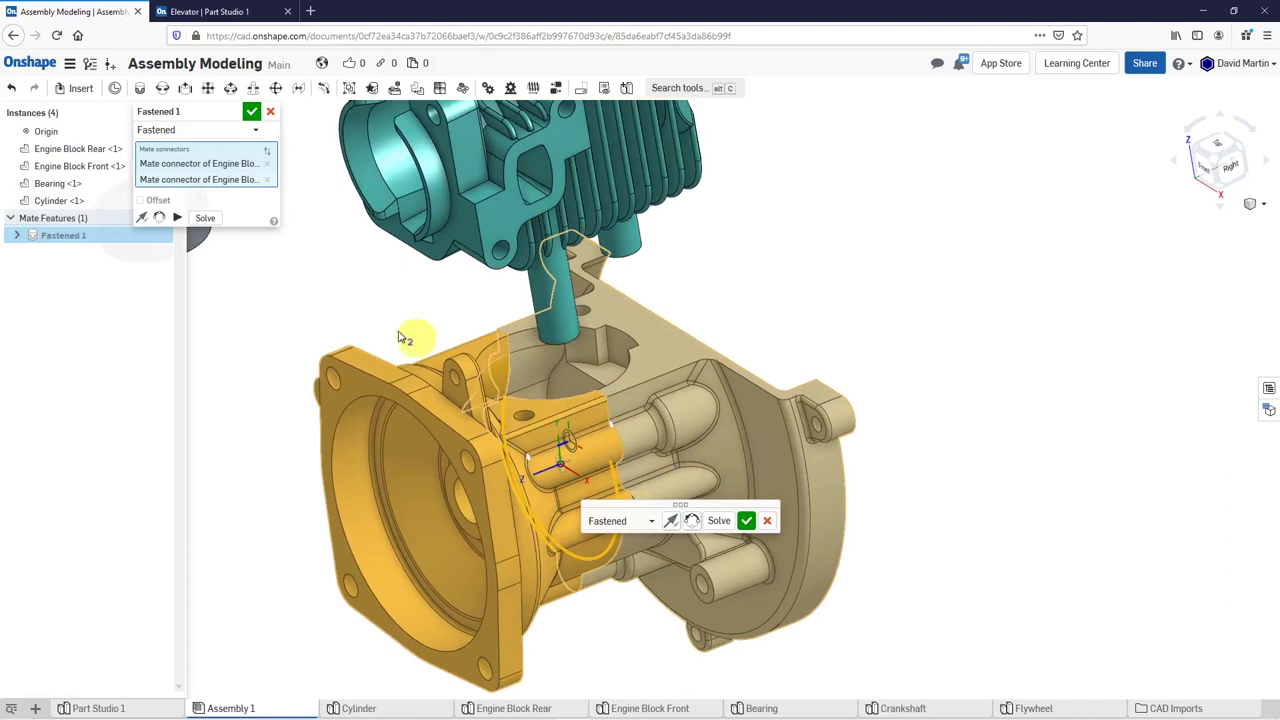
{"action": "left_click", "coordinate": [251, 111]}
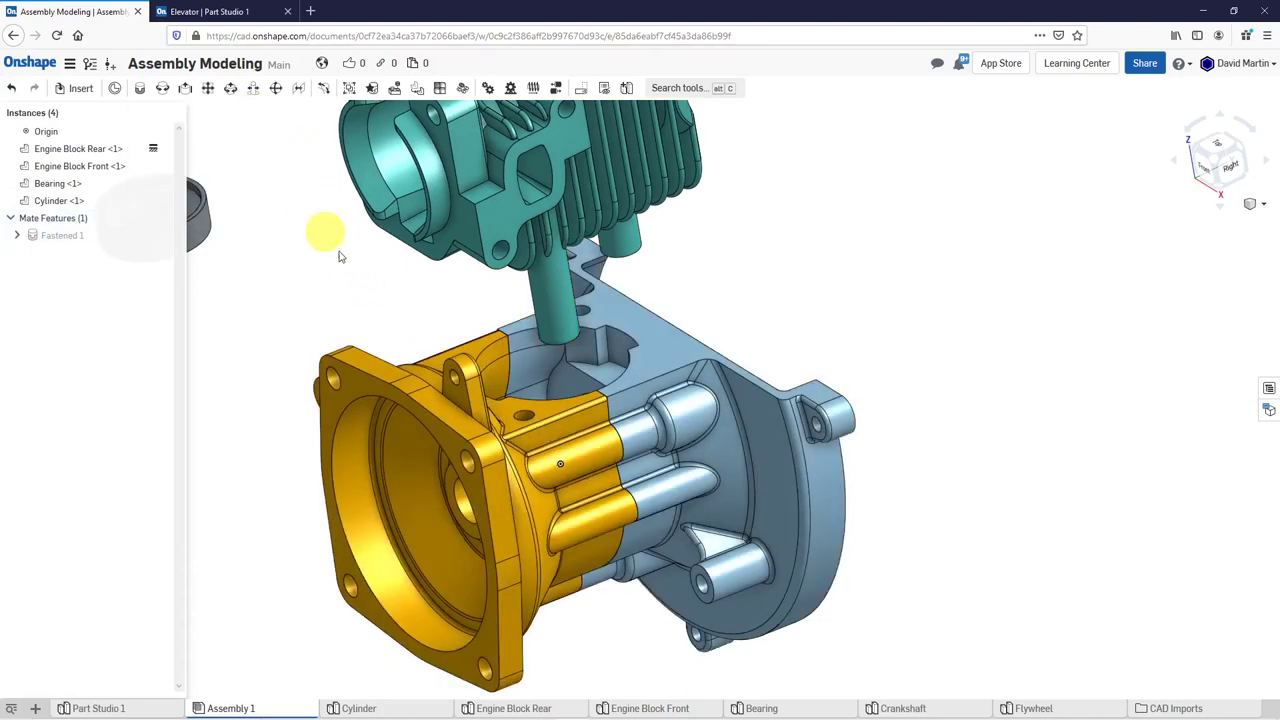
- Select the bore edge on Cylinder and rotate the part about 85 degrees with the triad manipulator so its bore faces down
{"action": "scroll", "coordinate": [690, 411], "scroll_direction": "up", "scroll_amount": 5}
{"action": "right_click_drag", "start_coordinate": [712, 414], "coordinate": [814, 329]}
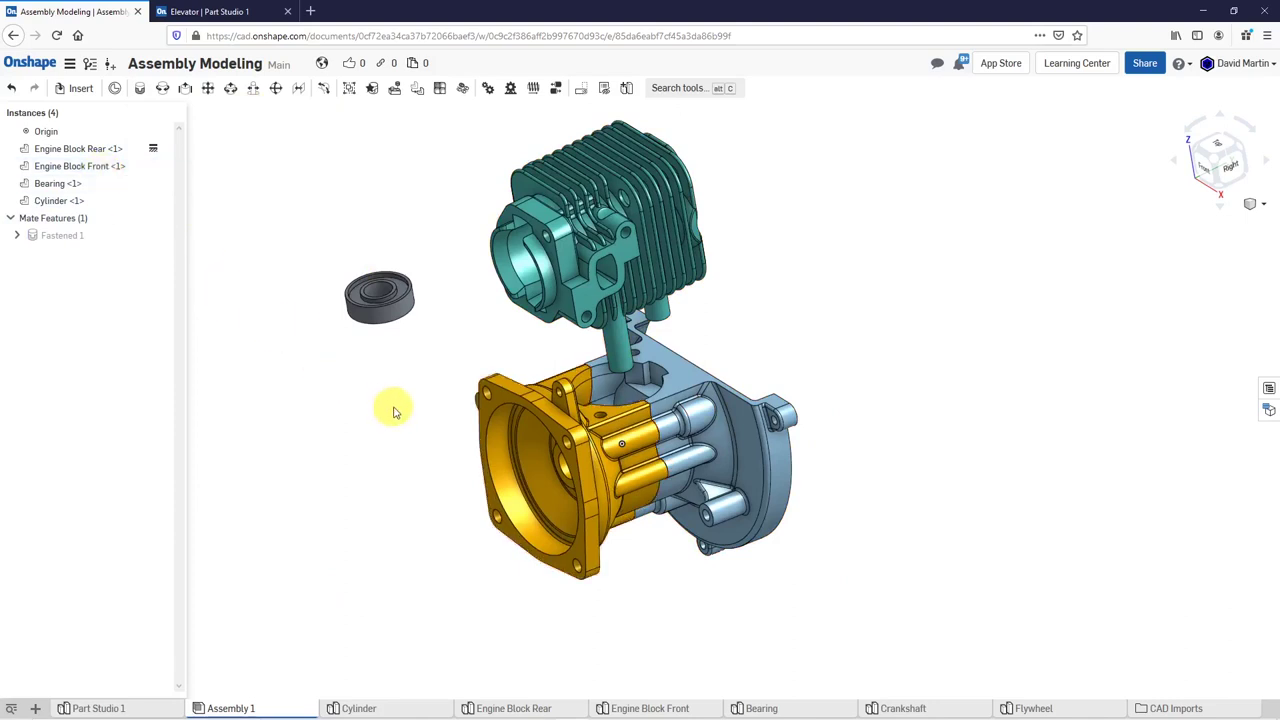
{"action": "right_click_drag", "start_coordinate": [448, 402], "coordinate": [543, 516]}
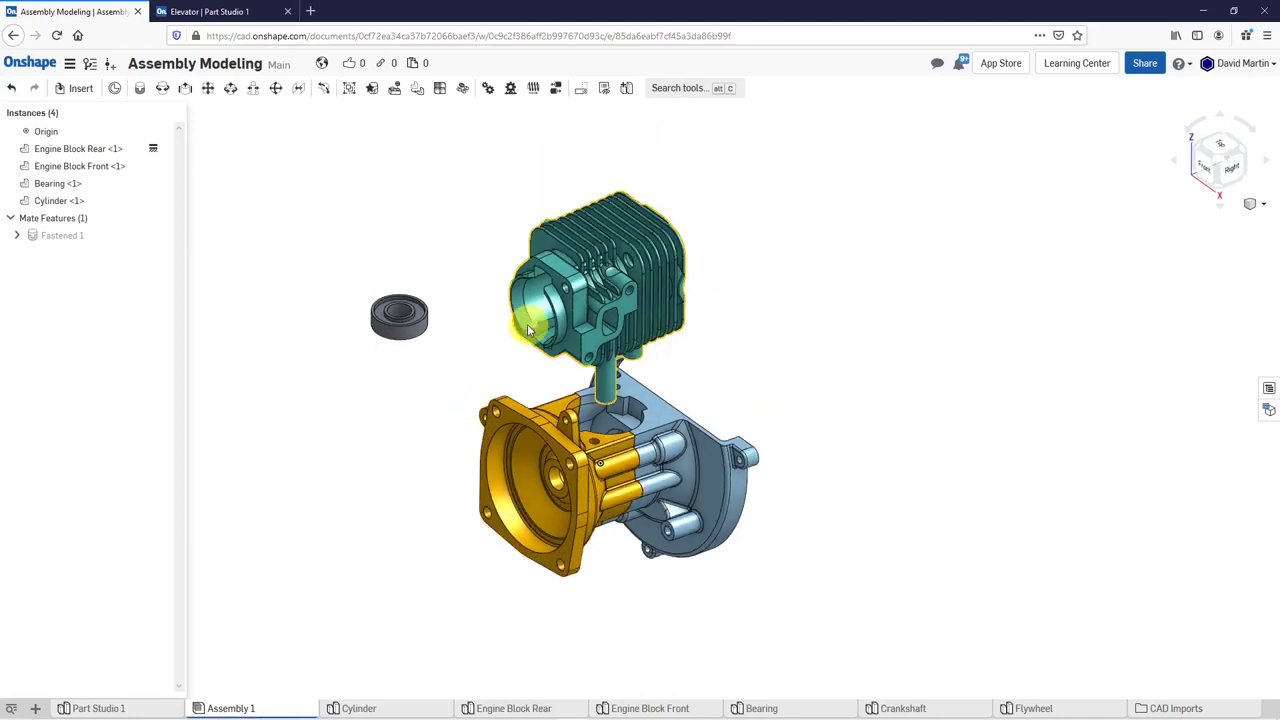
{"action": "left_click", "coordinate": [560, 300]}
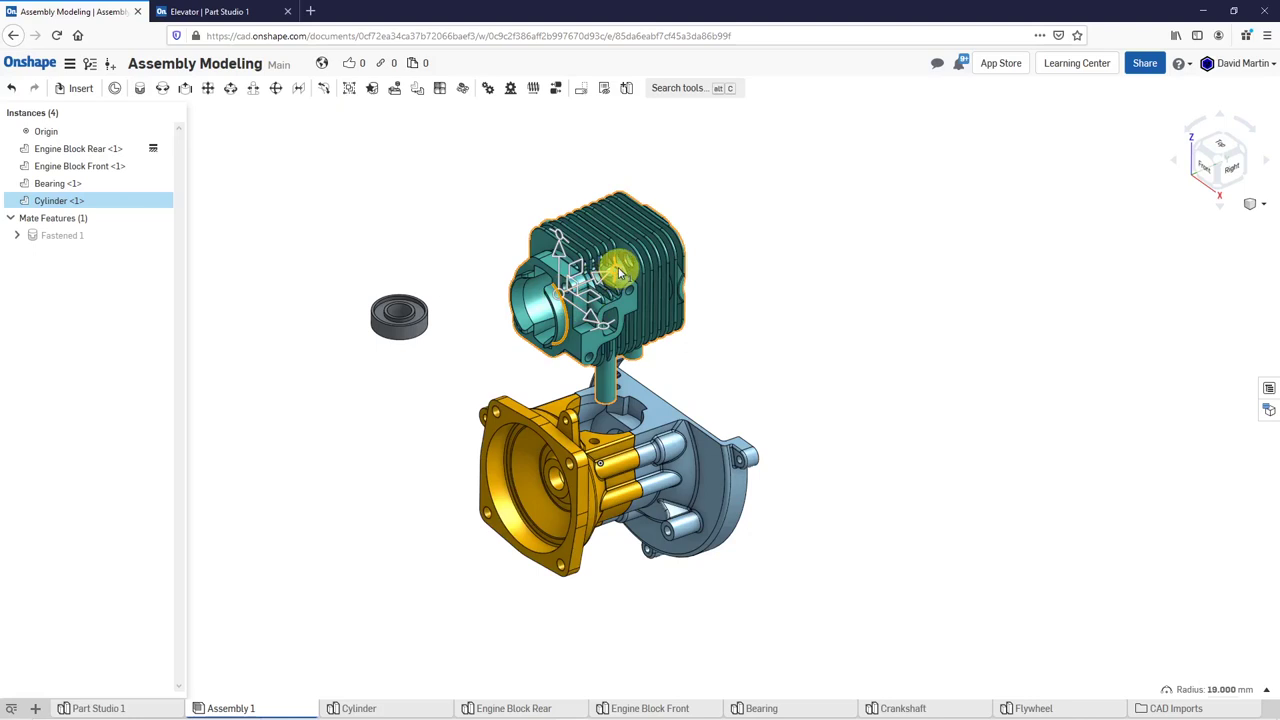
{"action": "left_click_drag", "start_coordinate": [614, 263], "coordinate": [566, 241]}
{"action": "right_click_drag", "start_coordinate": [697, 352], "coordinate": [580, 339]}
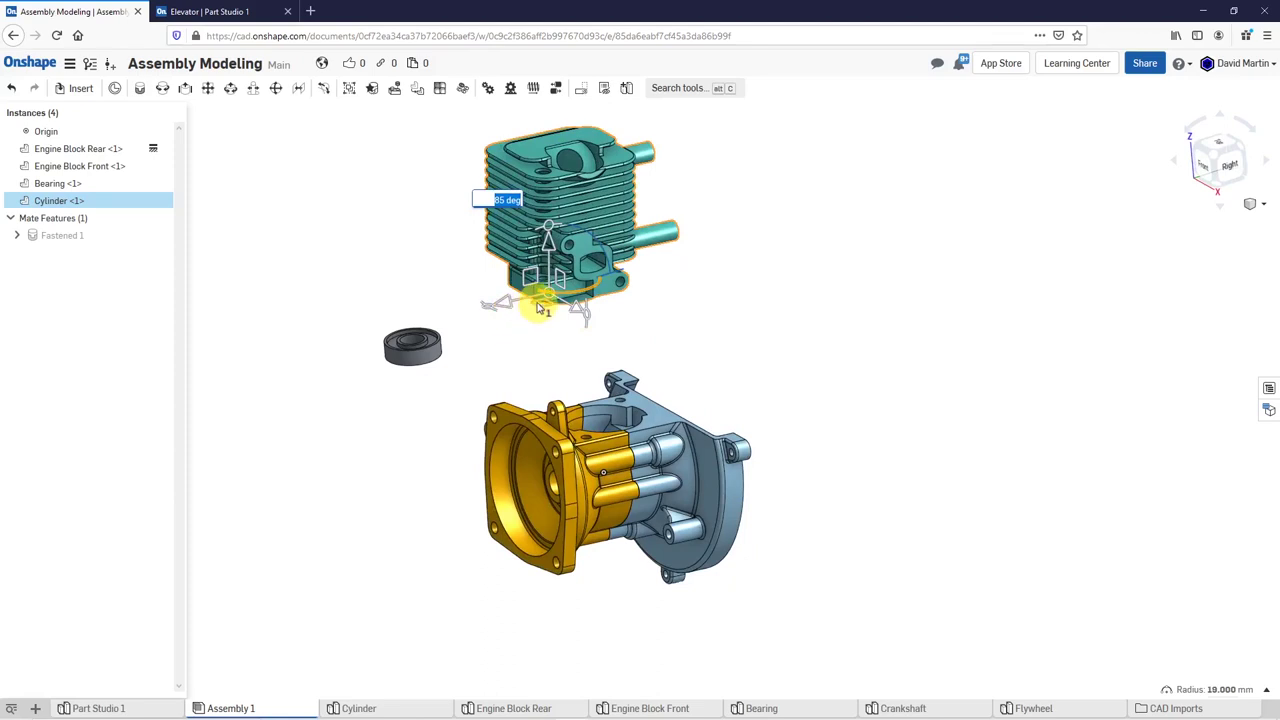
- Rotate Cylinder about 190 degrees around its vertical axis with the triad manipulator, and clear the selection
{"action": "left_click_drag", "start_coordinate": [490, 315], "coordinate": [730, 232]}
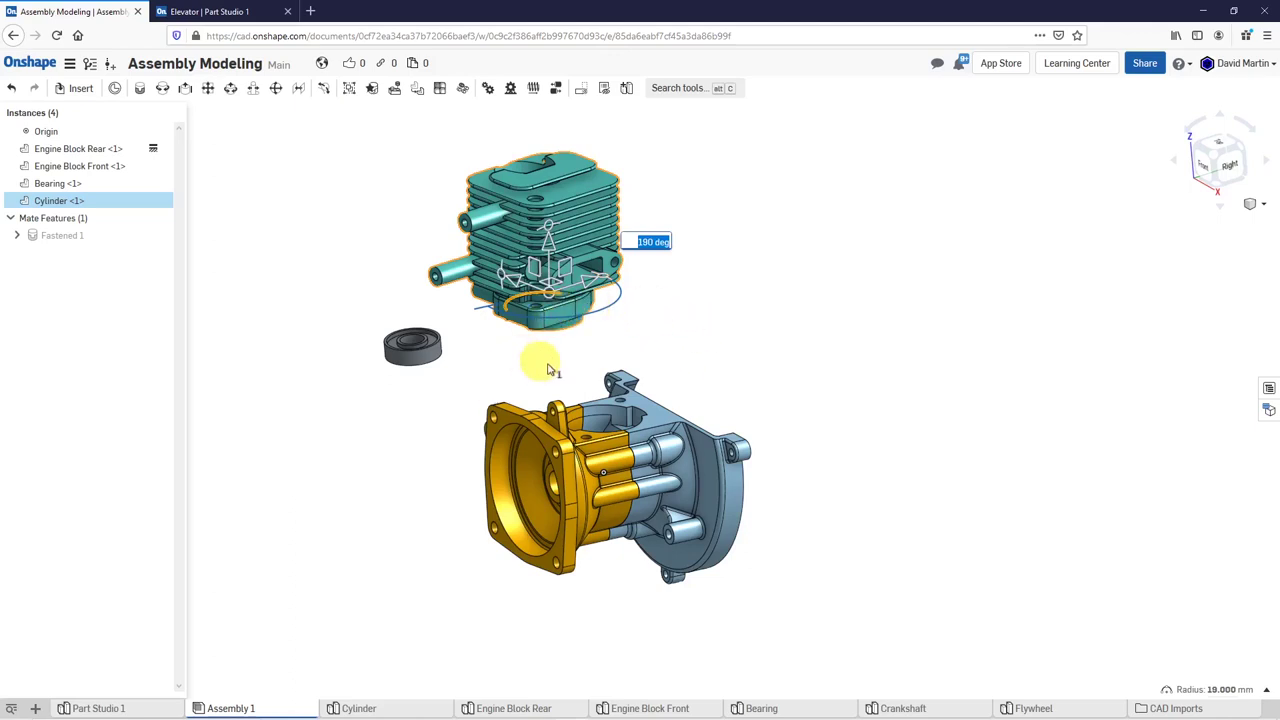
{"action": "scroll", "coordinate": [575, 345], "scroll_direction": "up", "scroll_amount": 2}
{"action": "right_click_drag", "start_coordinate": [575, 362], "coordinate": [548, 377]}
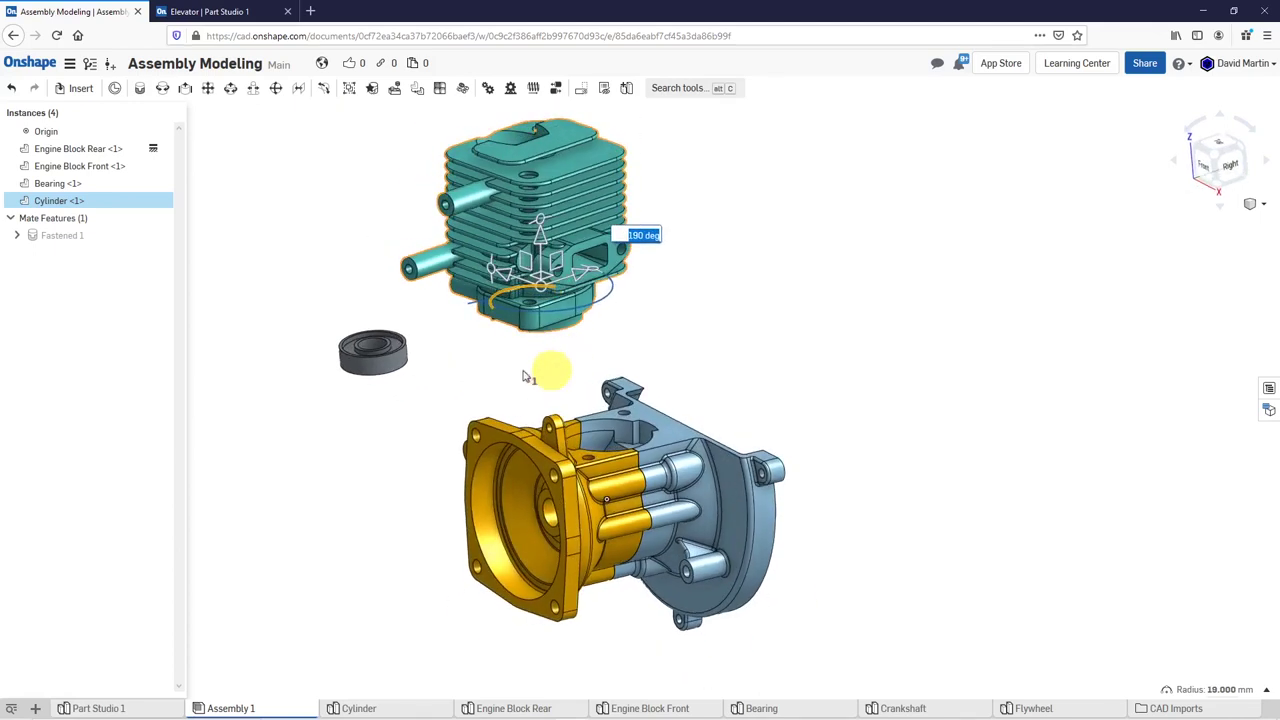
{"action": "left_click", "coordinate": [440, 347]}
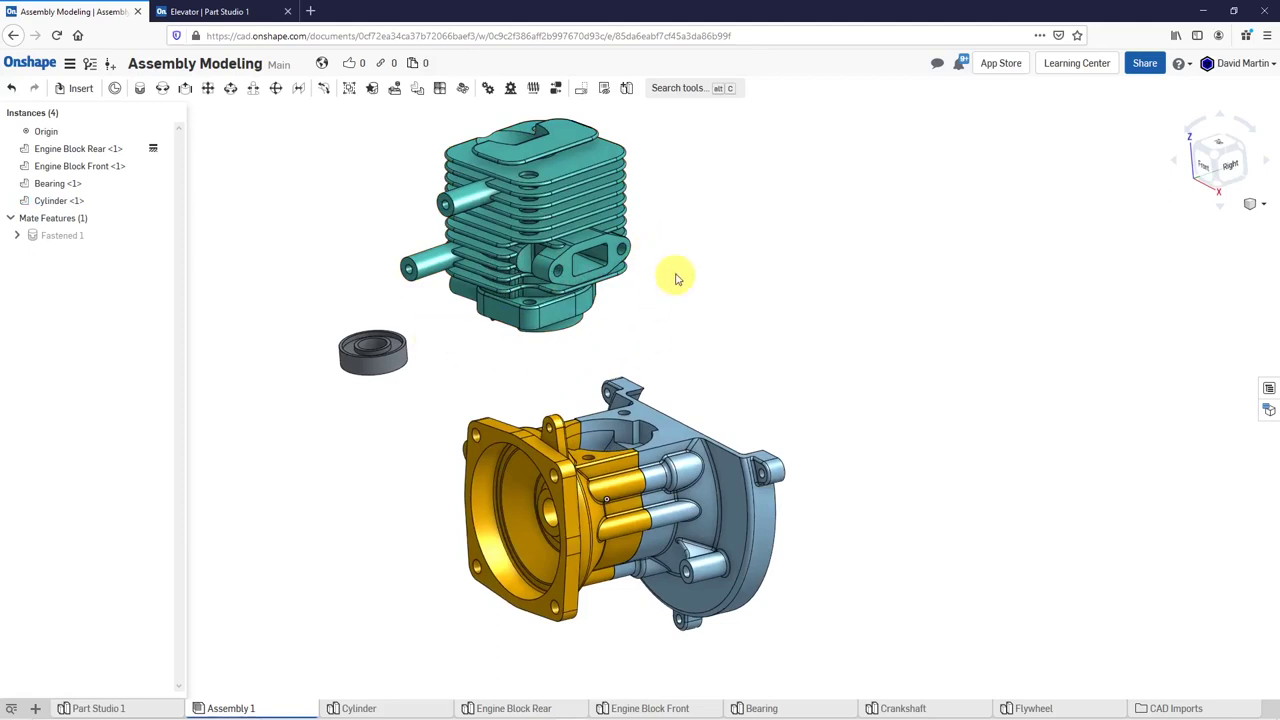
- Add a Fastened mate joining the top opening's arc edge on Engine Block Rear to the arc edge around the Cylinder's underside collar
{"action": "left_click", "coordinate": [140, 92]}
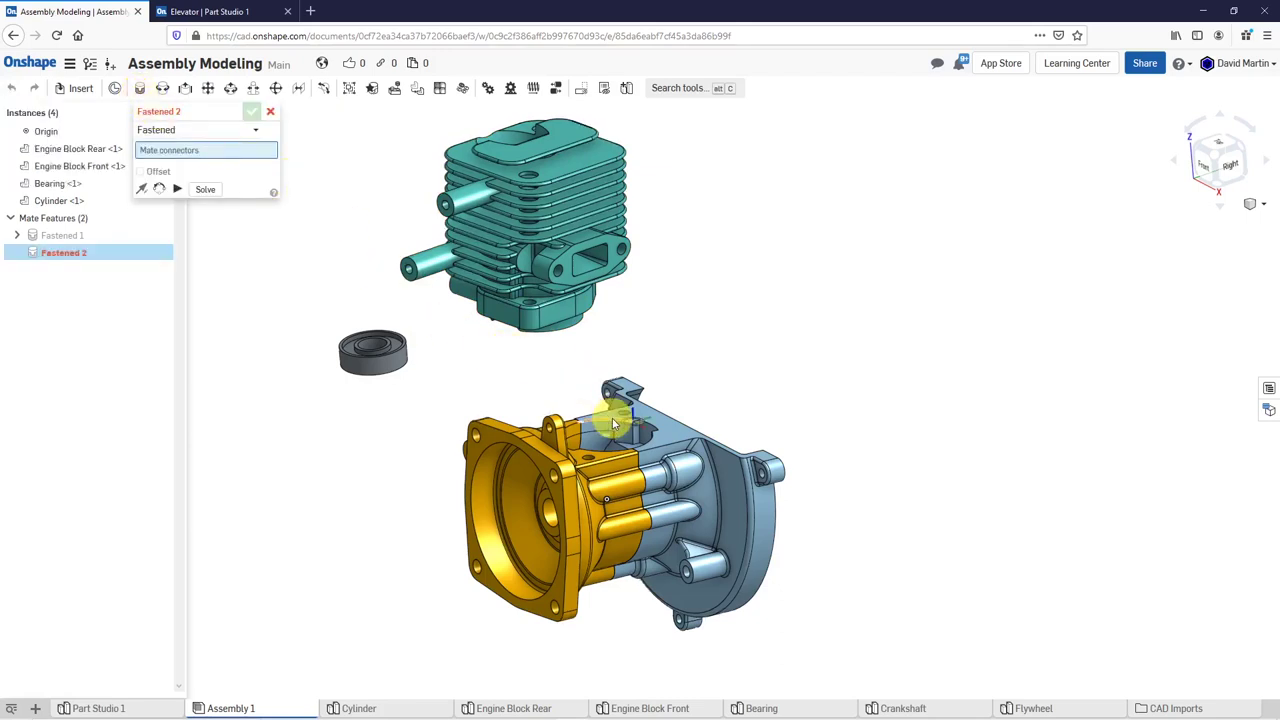
{"action": "scroll", "coordinate": [613, 423], "scroll_direction": "up", "scroll_amount": 5}
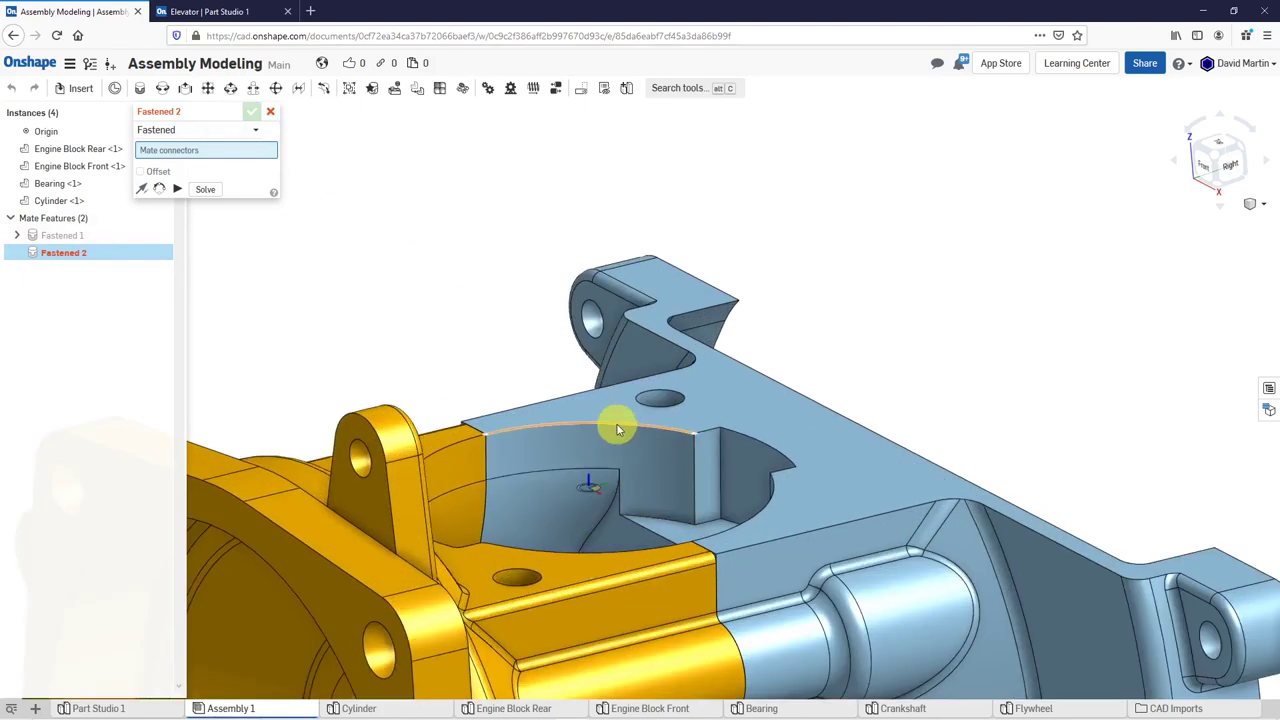
{"action": "left_click", "coordinate": [617, 430]}
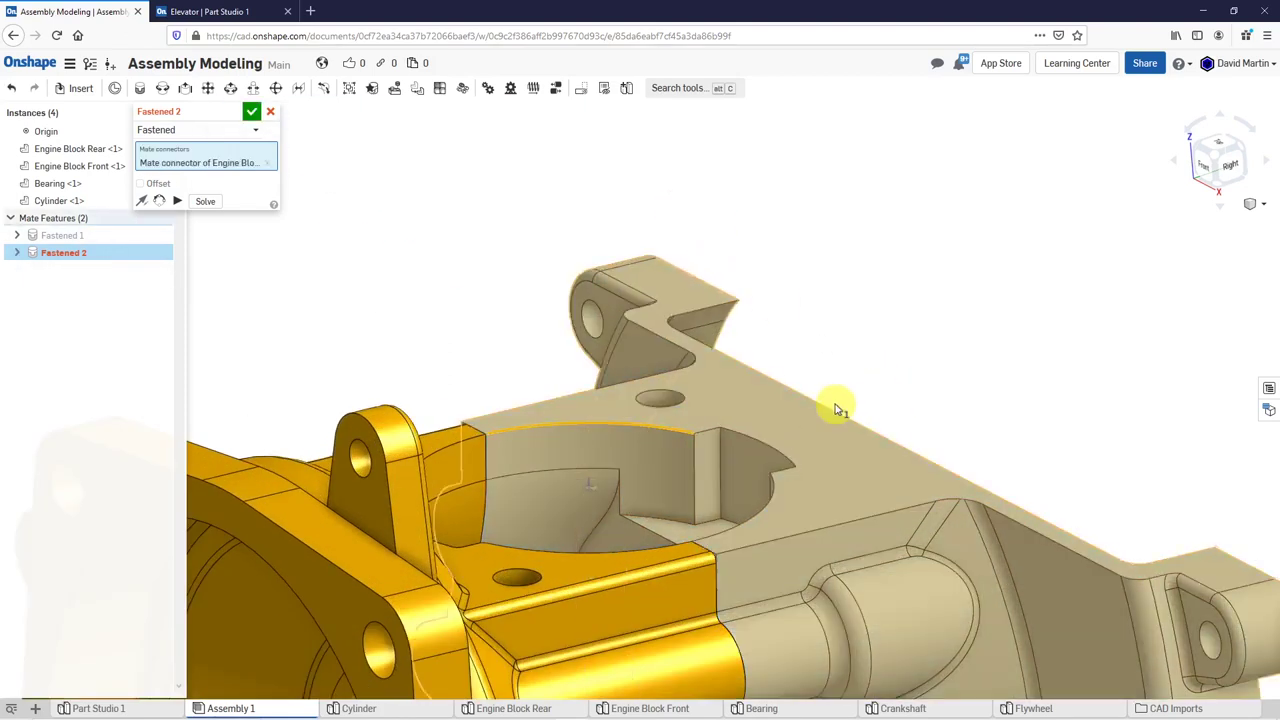
{"action": "scroll", "coordinate": [836, 408], "scroll_direction": "down", "scroll_amount": 5}
{"action": "right_click_drag", "start_coordinate": [677, 371], "coordinate": [617, 345]}
{"action": "scroll", "coordinate": [614, 340], "scroll_direction": "up", "scroll_amount": 1}
{"action": "scroll", "coordinate": [543, 232], "scroll_direction": "up", "scroll_amount": 2}
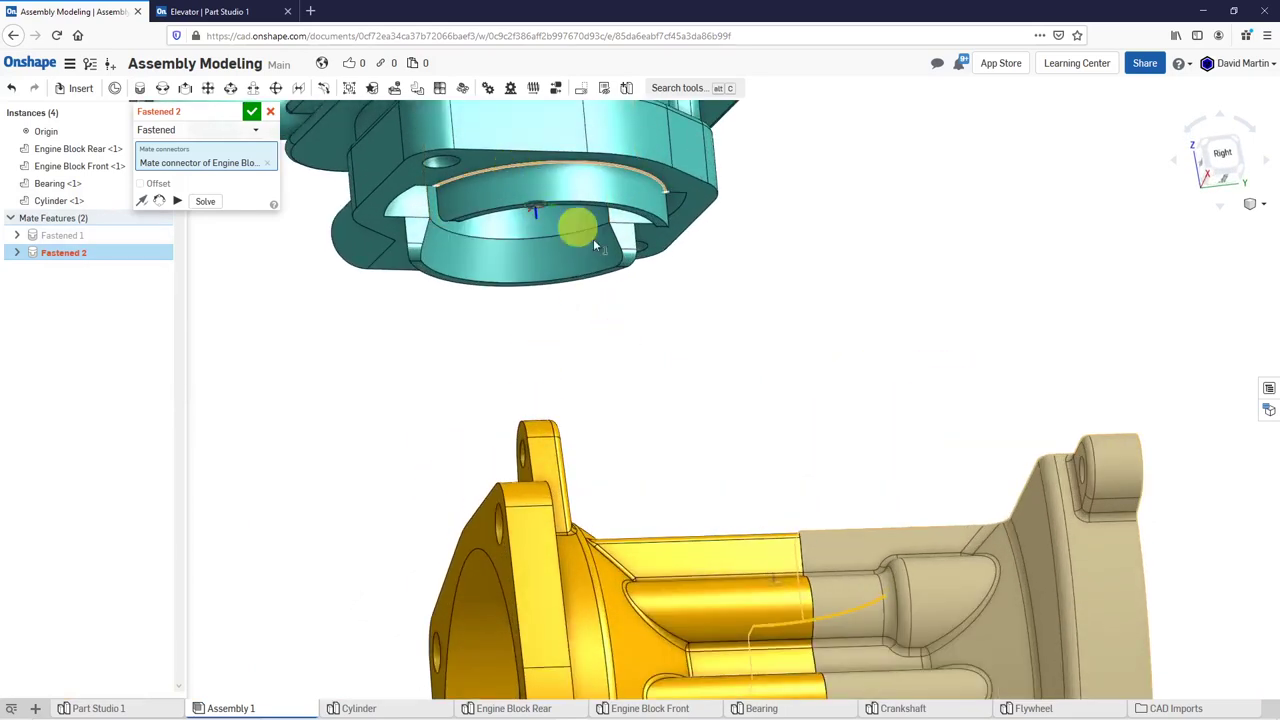
{"action": "left_click", "coordinate": [518, 171]}
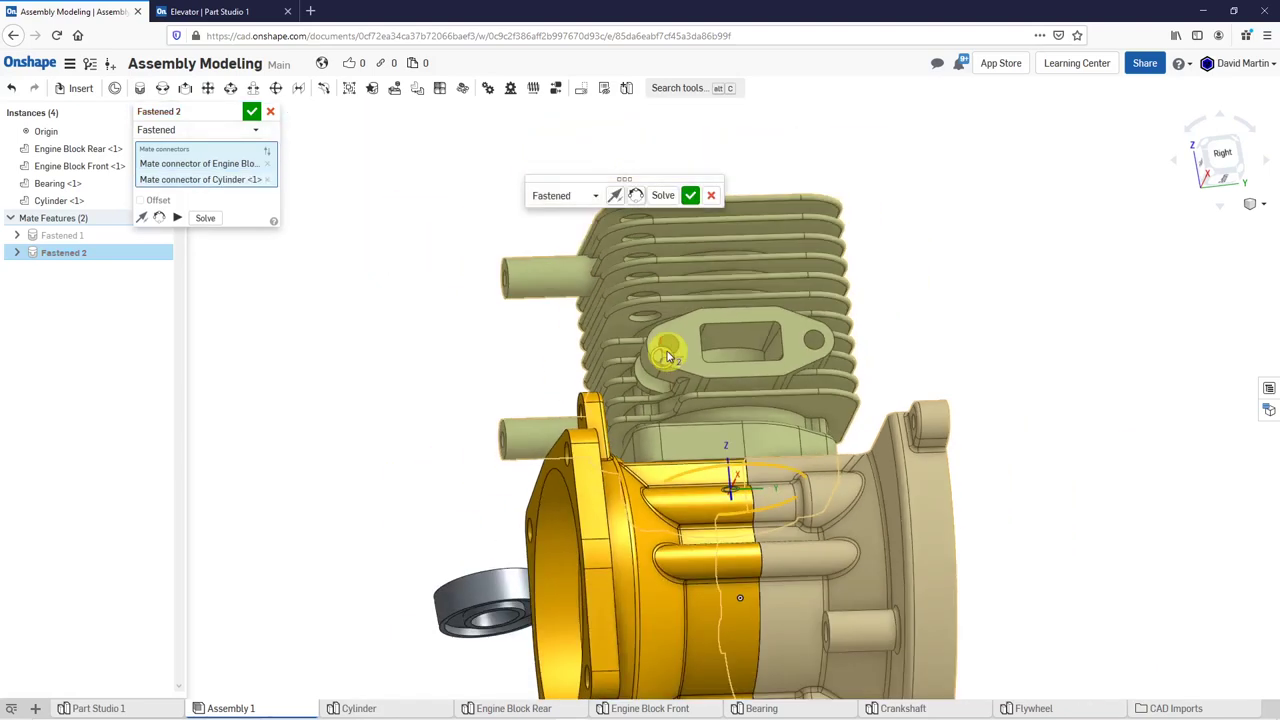
{"action": "right_click_drag", "start_coordinate": [668, 357], "coordinate": [683, 415]}
{"action": "scroll", "coordinate": [683, 415], "scroll_direction": "down", "scroll_amount": 3}
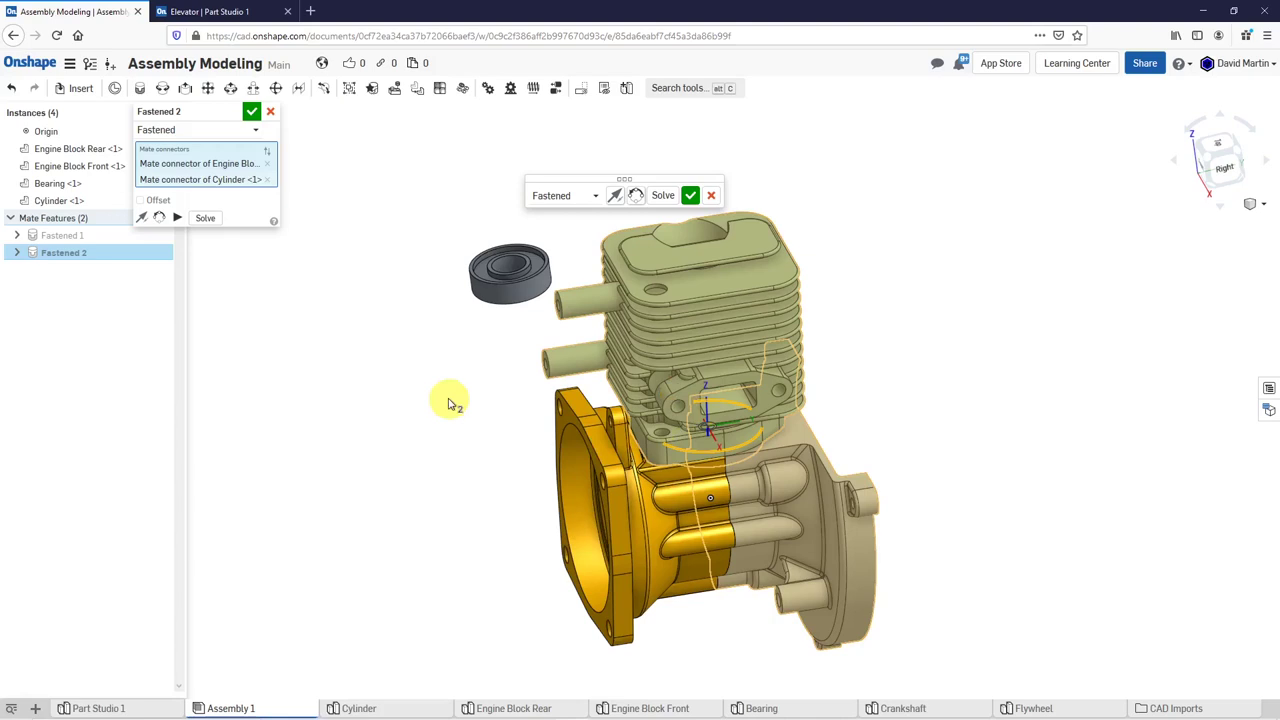
{"action": "left_click", "coordinate": [252, 113]}
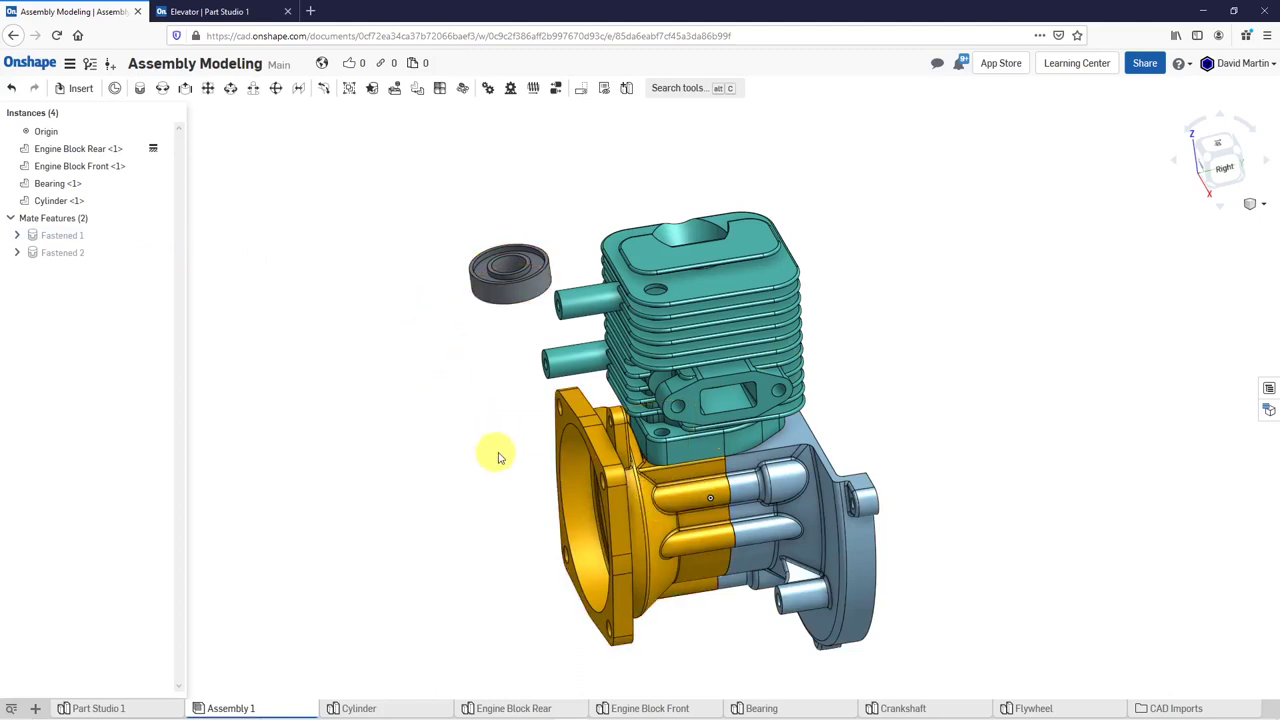
- Isolate Engine Block Rear together with Bearing <1>
{"action": "right_click_drag", "start_coordinate": [520, 440], "coordinate": [608, 417]}
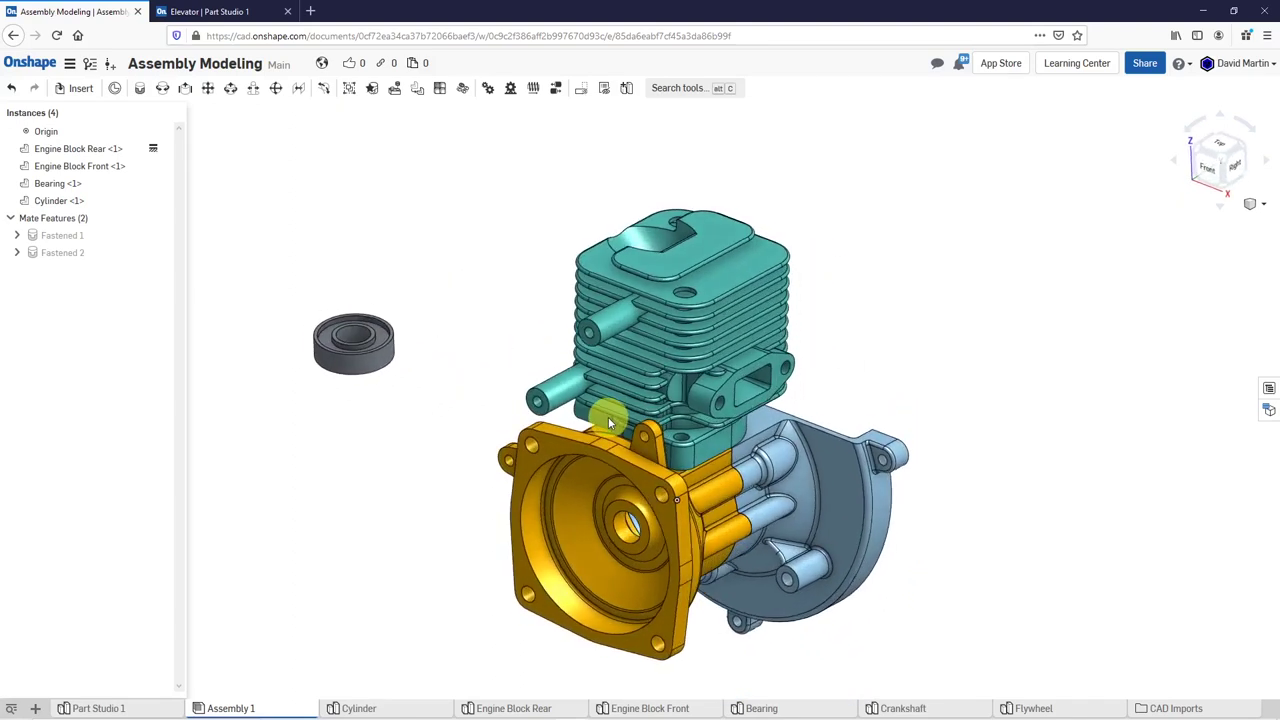
{"action": "left_click", "coordinate": [842, 497]}
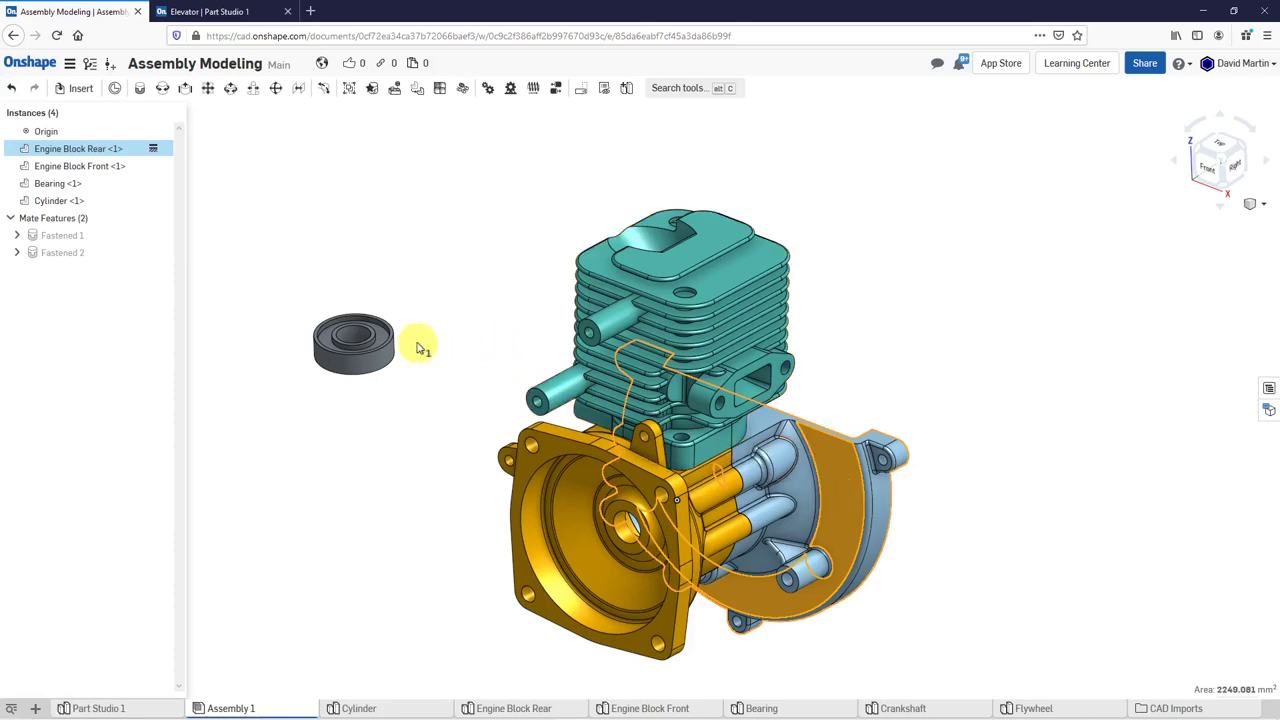
{"action": "right_click", "coordinate": [376, 359]}
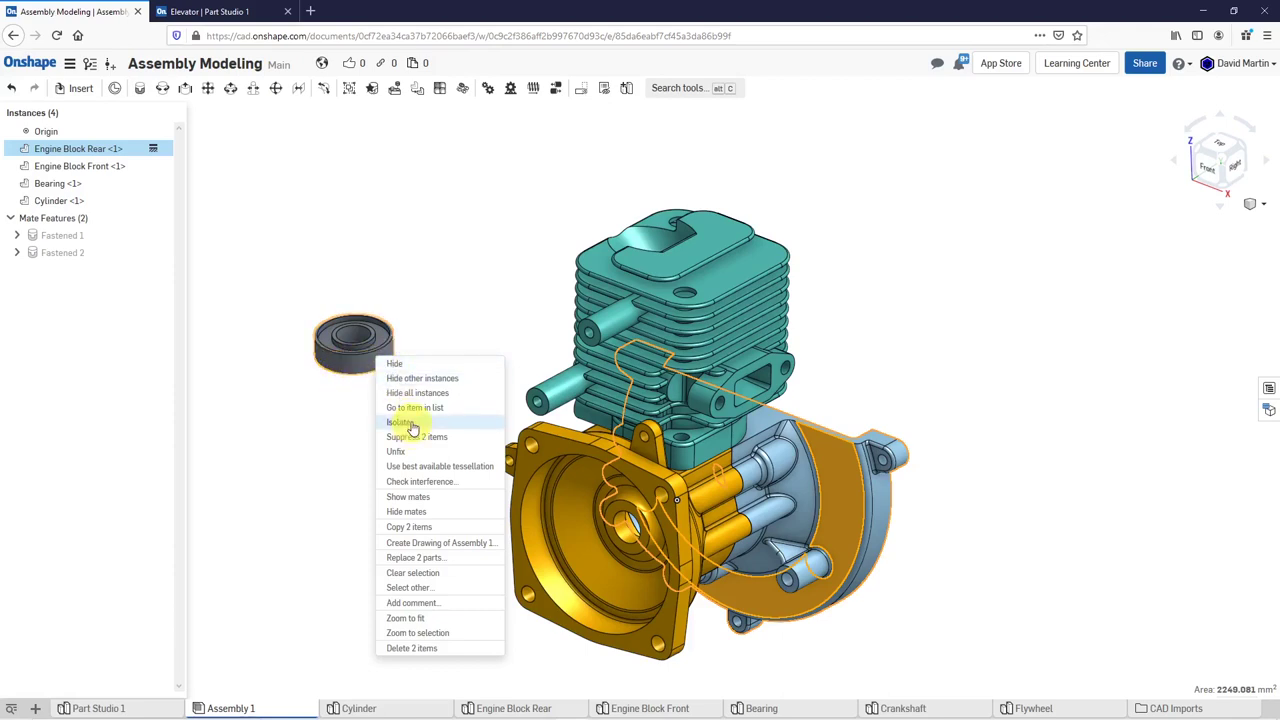
{"action": "right_click", "coordinate": [352, 374]}
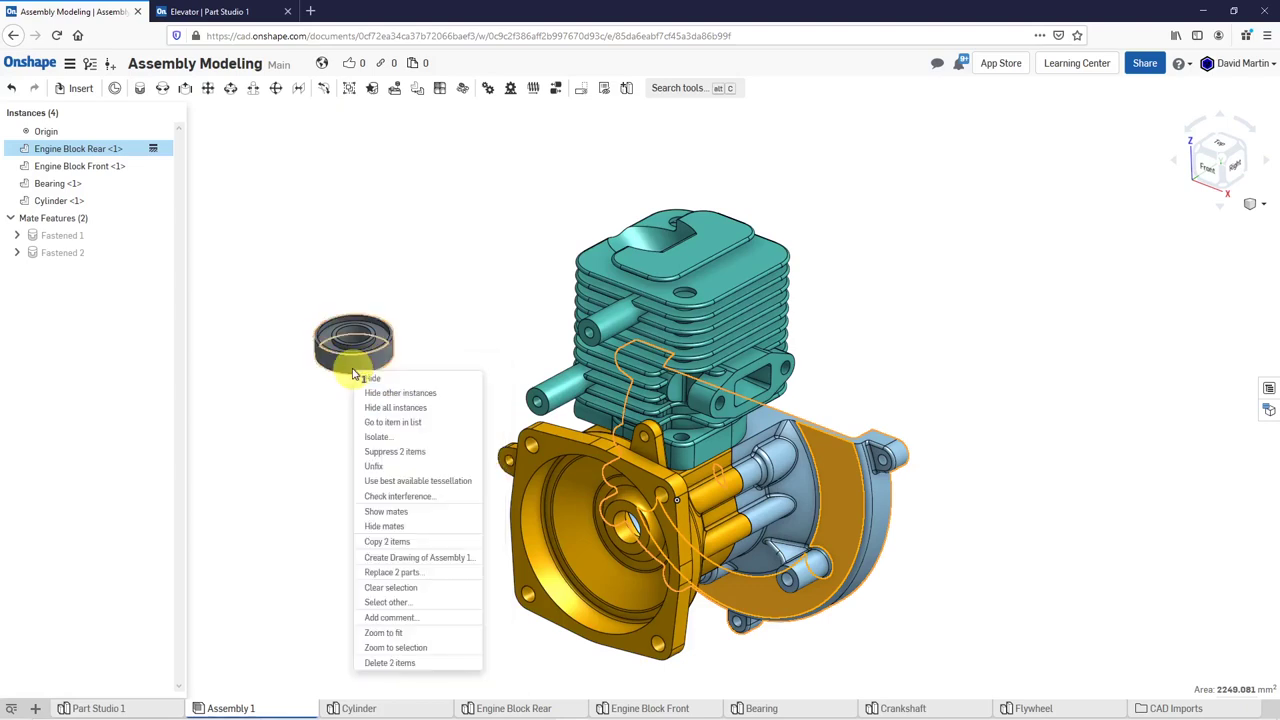
{"action": "left_click", "coordinate": [397, 441]}
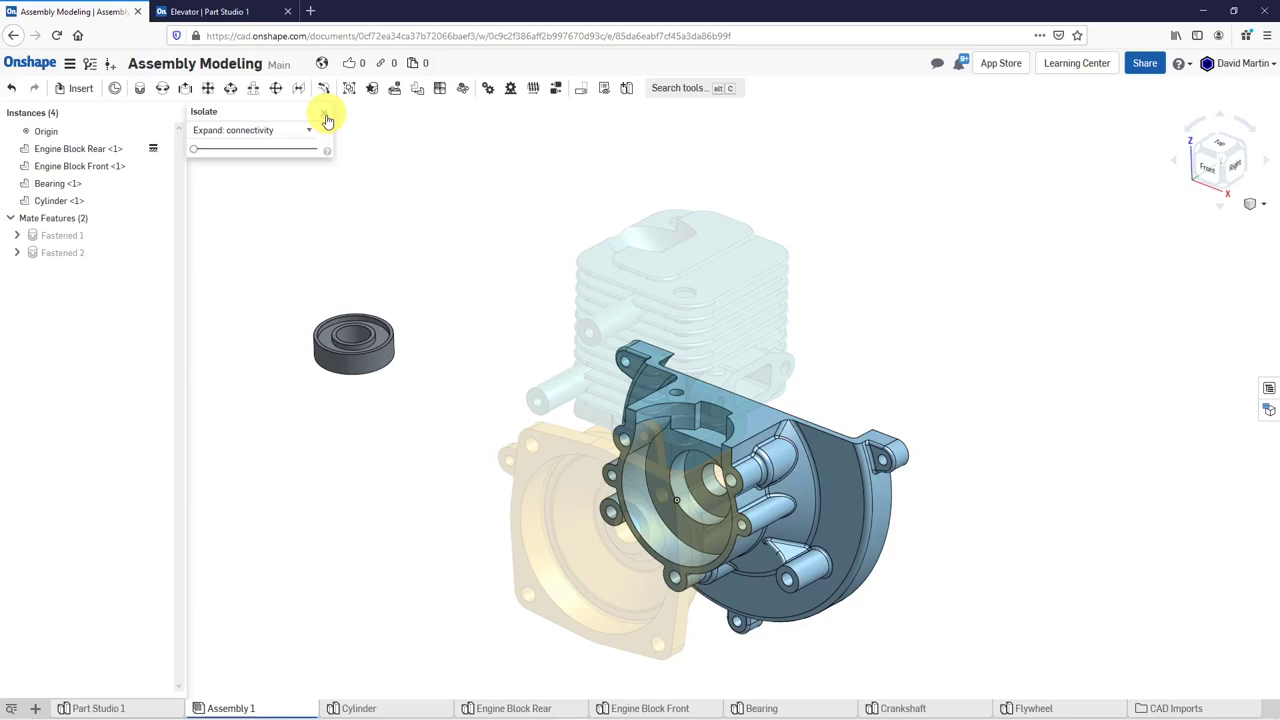
{"action": "right_click", "coordinate": [383, 175]}
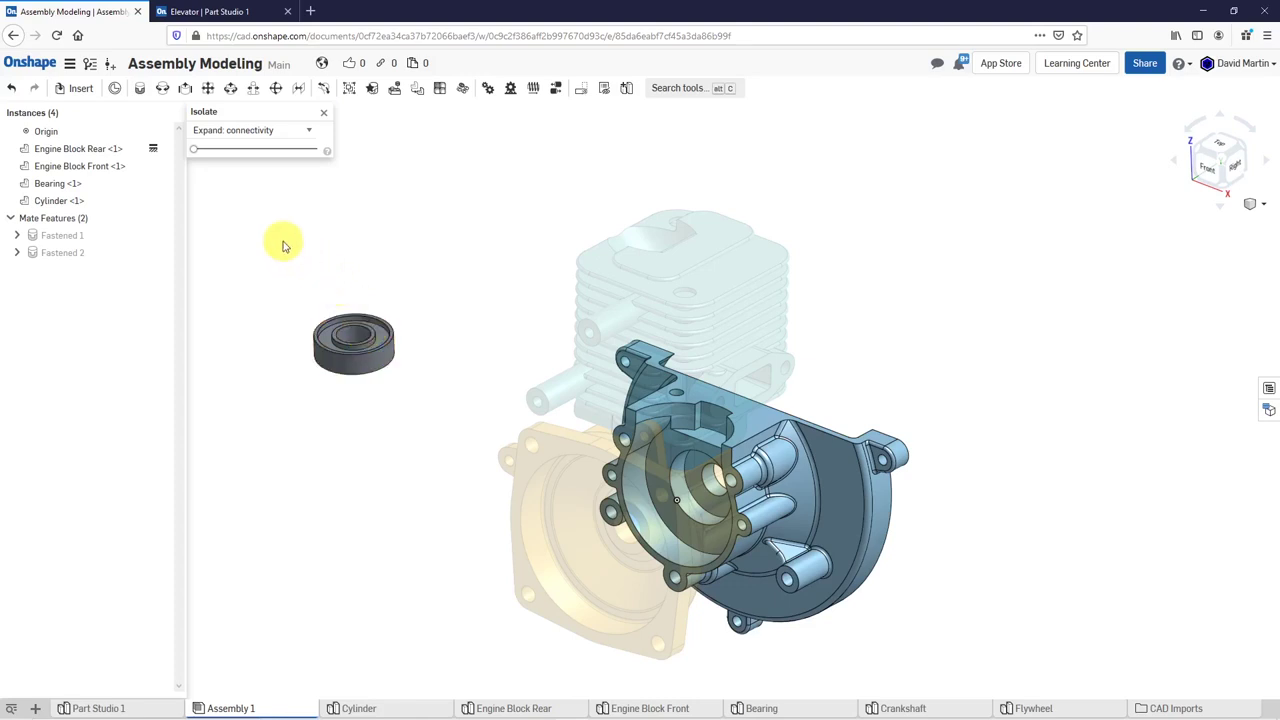
- Add a Fastened mate joining the bearing pocket's inner circular edge on Engine Block Rear to the Bearing's lower outer edge, and exit isolation
{"action": "left_click", "coordinate": [140, 89]}
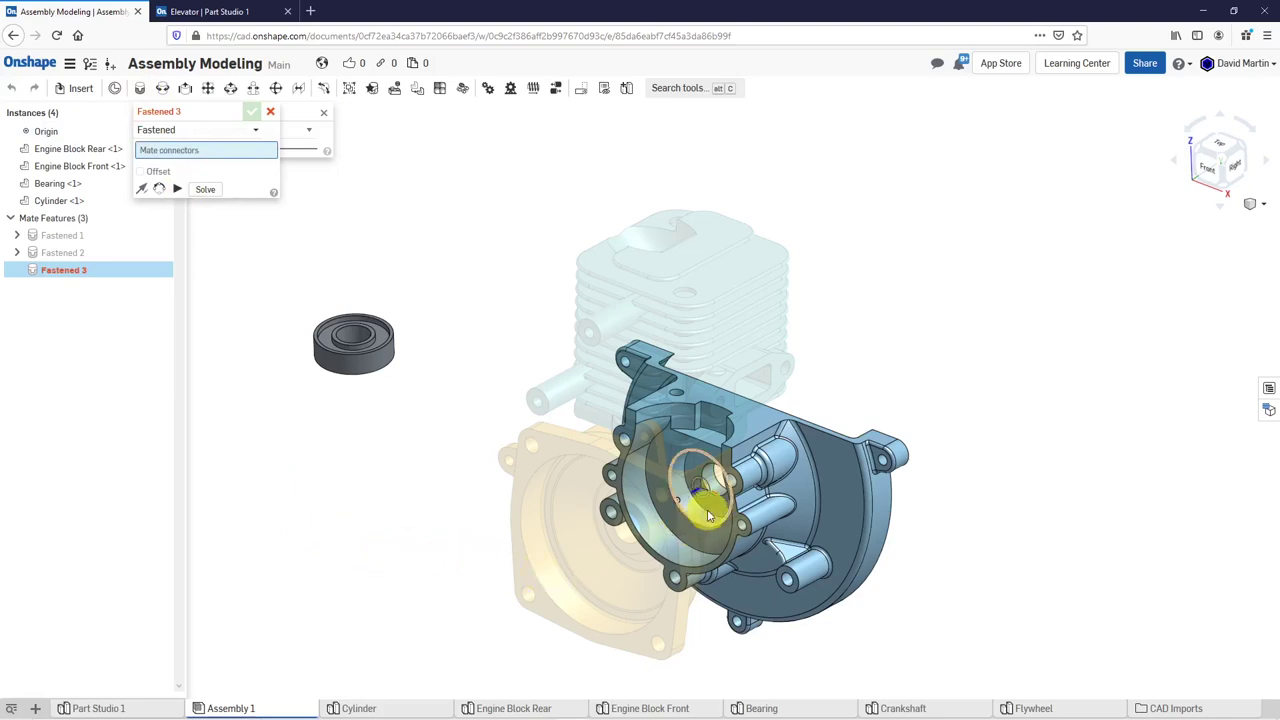
{"action": "scroll", "coordinate": [708, 515], "scroll_direction": "up", "scroll_amount": 5}
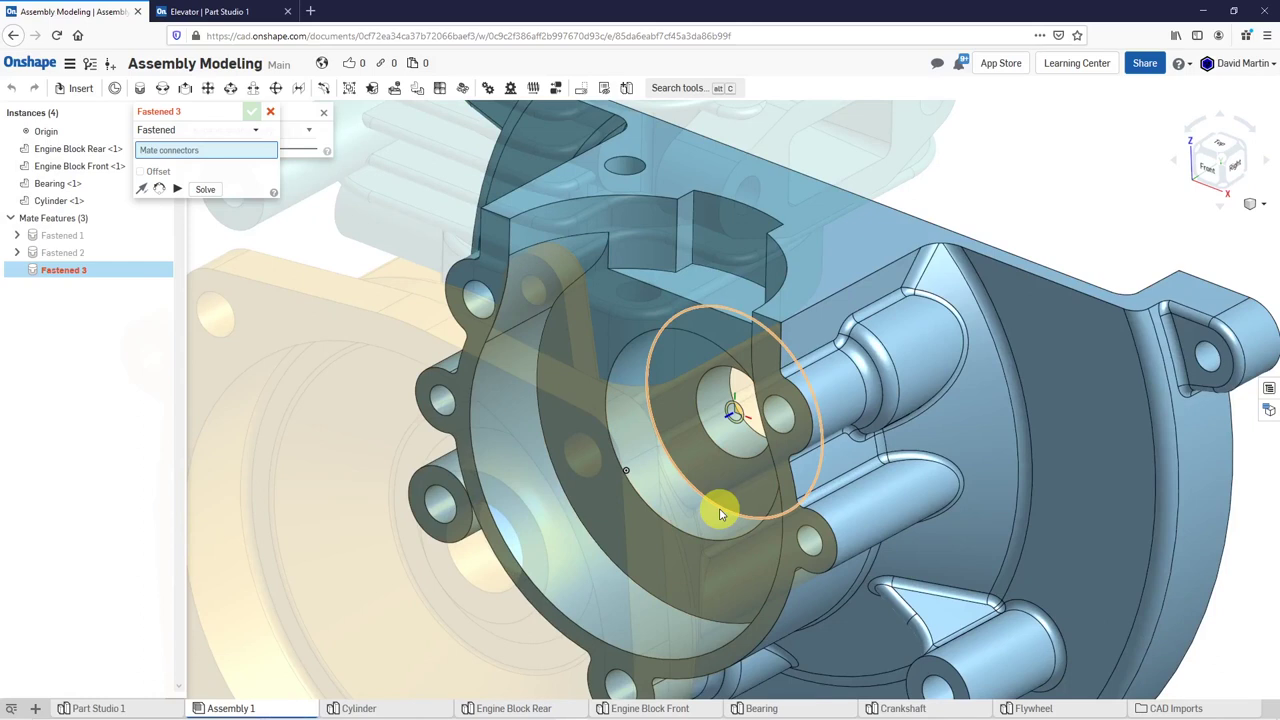
{"action": "left_click", "coordinate": [720, 514]}
{"action": "key", "text": "f"}
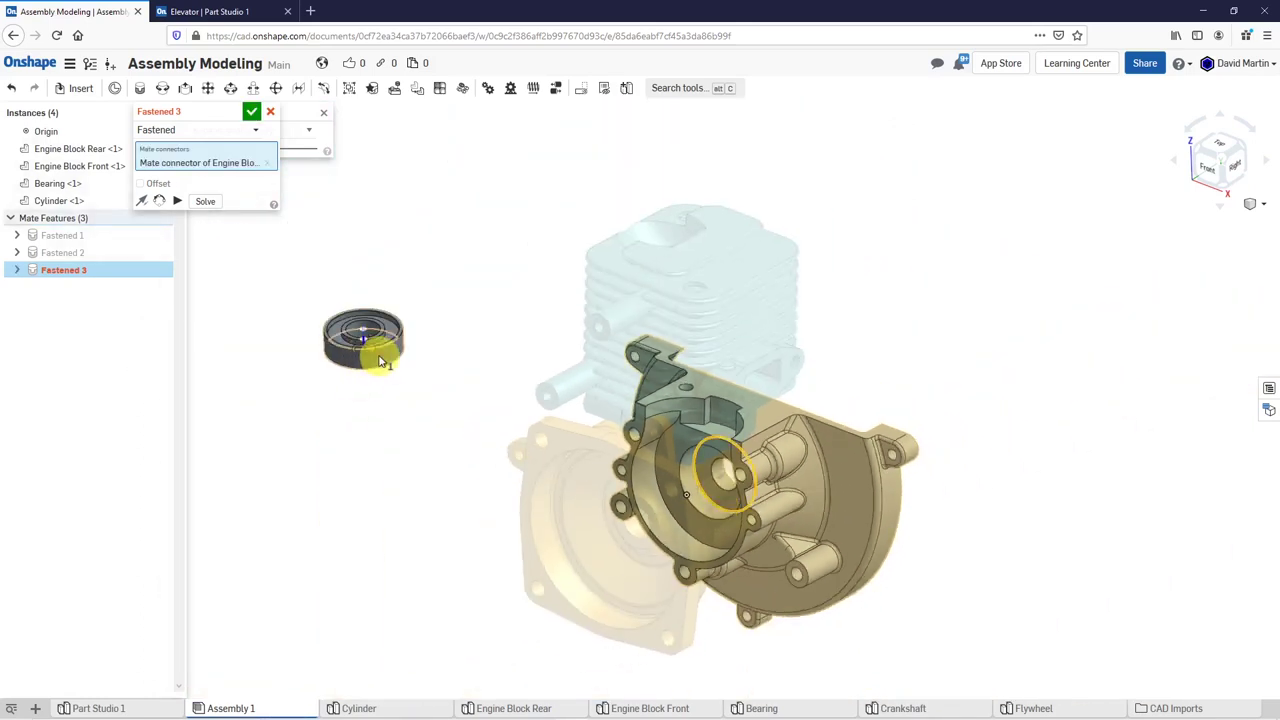
{"action": "left_click", "coordinate": [381, 371]}
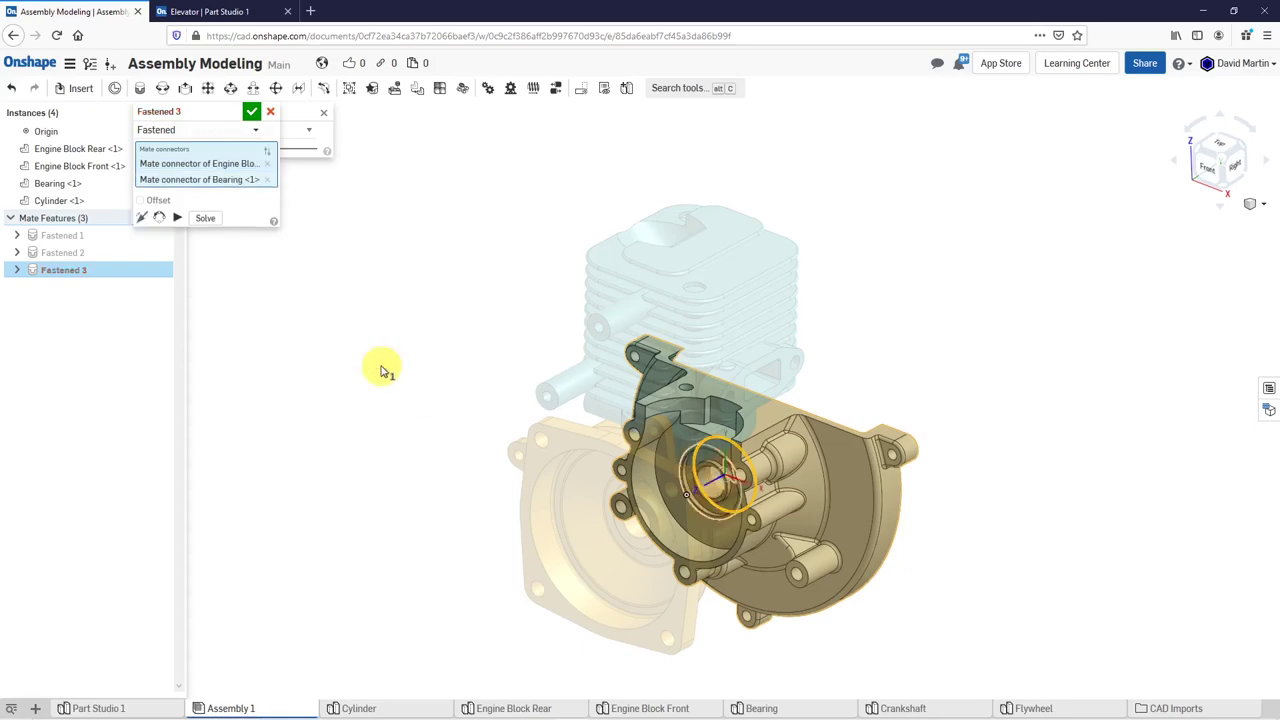
{"action": "scroll", "coordinate": [705, 480], "scroll_direction": "up", "scroll_amount": 5}
{"action": "right_click_drag", "start_coordinate": [722, 466], "coordinate": [713, 500]}
{"action": "scroll", "coordinate": [713, 494], "scroll_direction": "down", "scroll_amount": 6}
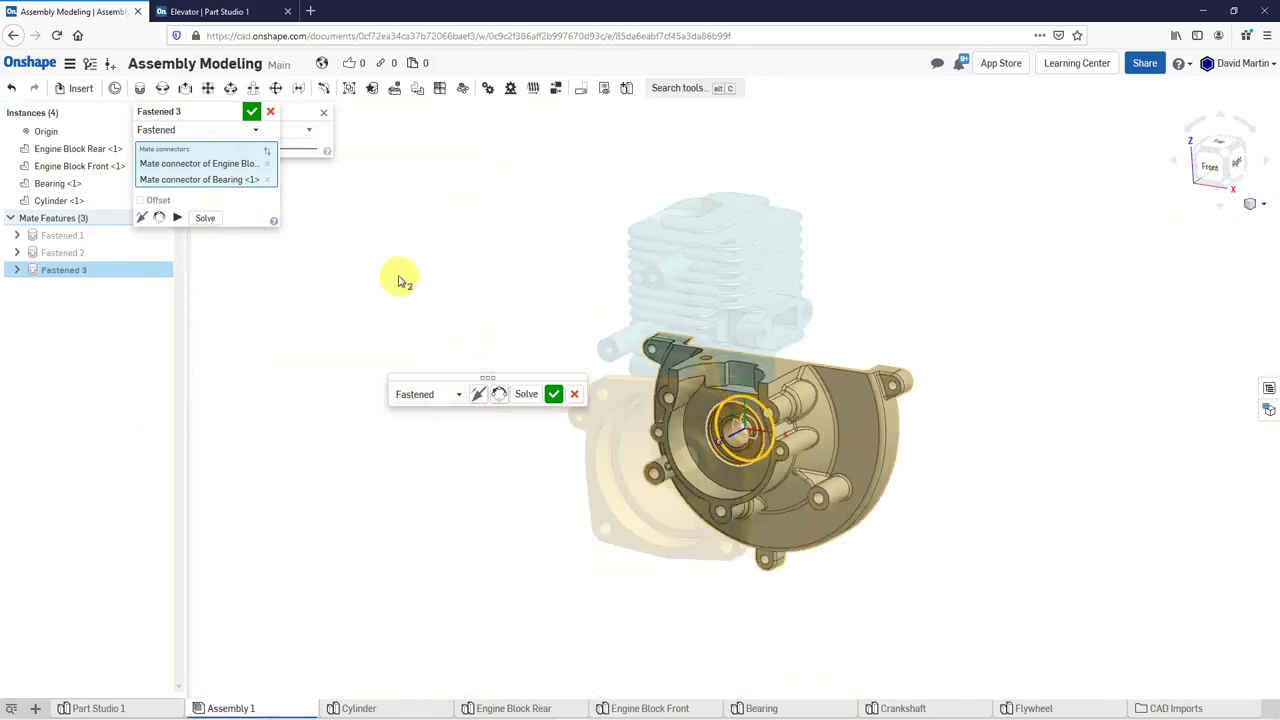
{"action": "left_click", "coordinate": [551, 395]}
{"action": "mouse_move", "coordinate": [537, 376]}
{"action": "right_mouse_down"}
{"action": "mouse_move", "coordinate": [491, 371]}
{"action": "mouse_move", "coordinate": [575, 428]}
{"action": "mouse_move", "coordinate": [540, 397]}
{"action": "mouse_move", "coordinate": [500, 391]}
{"action": "mouse_move", "coordinate": [530, 401]}
{"action": "mouse_move", "coordinate": [523, 391]}
{"action": "right_mouse_up"}
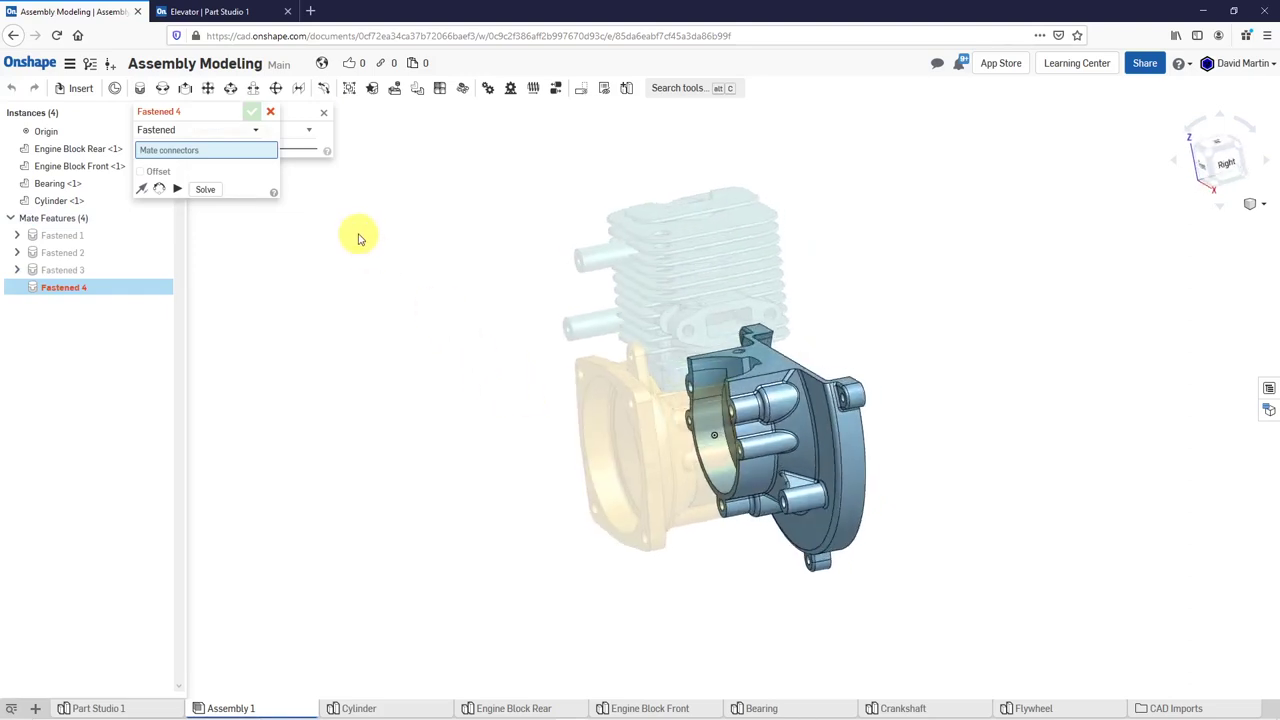
{"action": "left_click", "coordinate": [268, 112]}
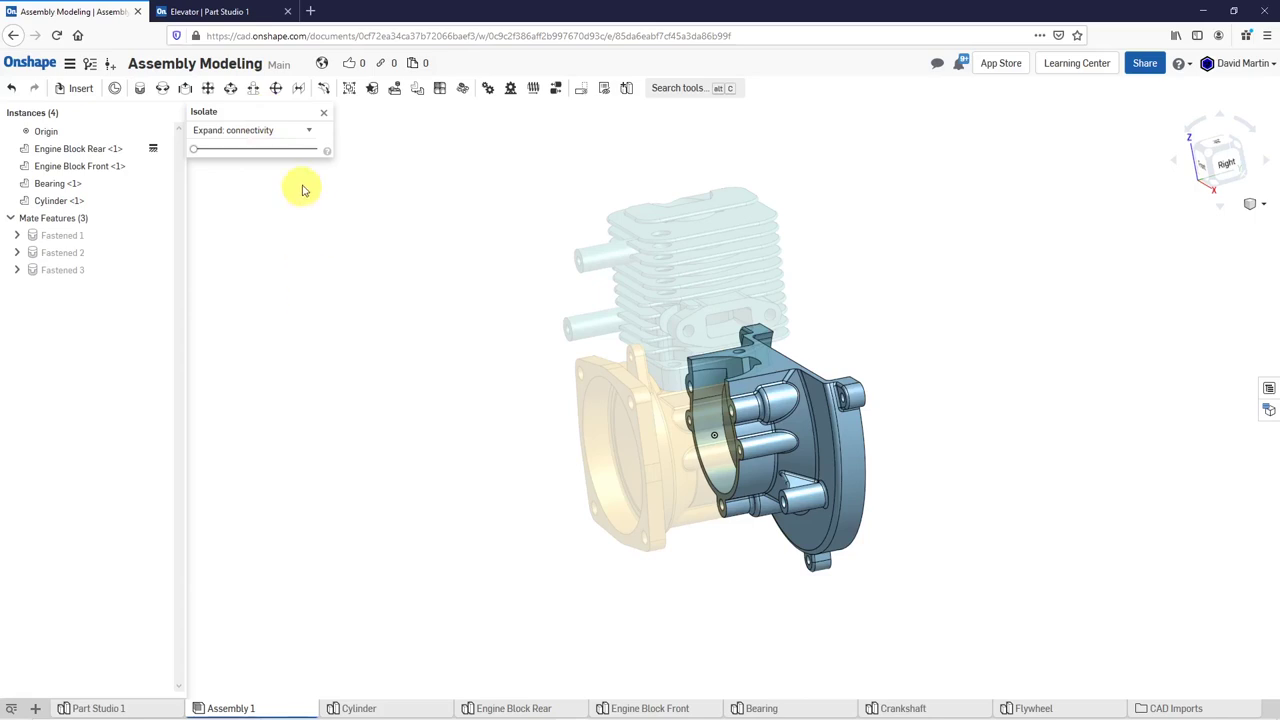
{"action": "left_click", "coordinate": [325, 117]}
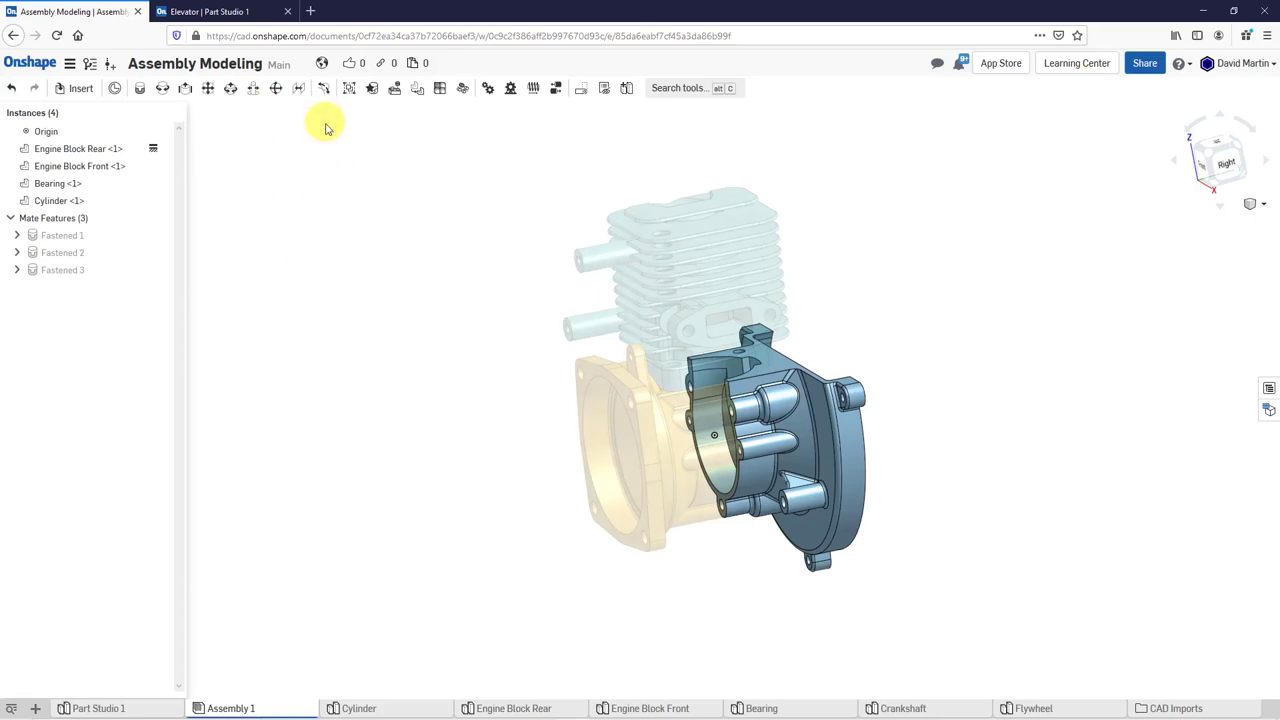
- Isolate Engine Block Front together with Bearing <1>
{"action": "right_click_drag", "start_coordinate": [680, 400], "coordinate": [625, 414]}
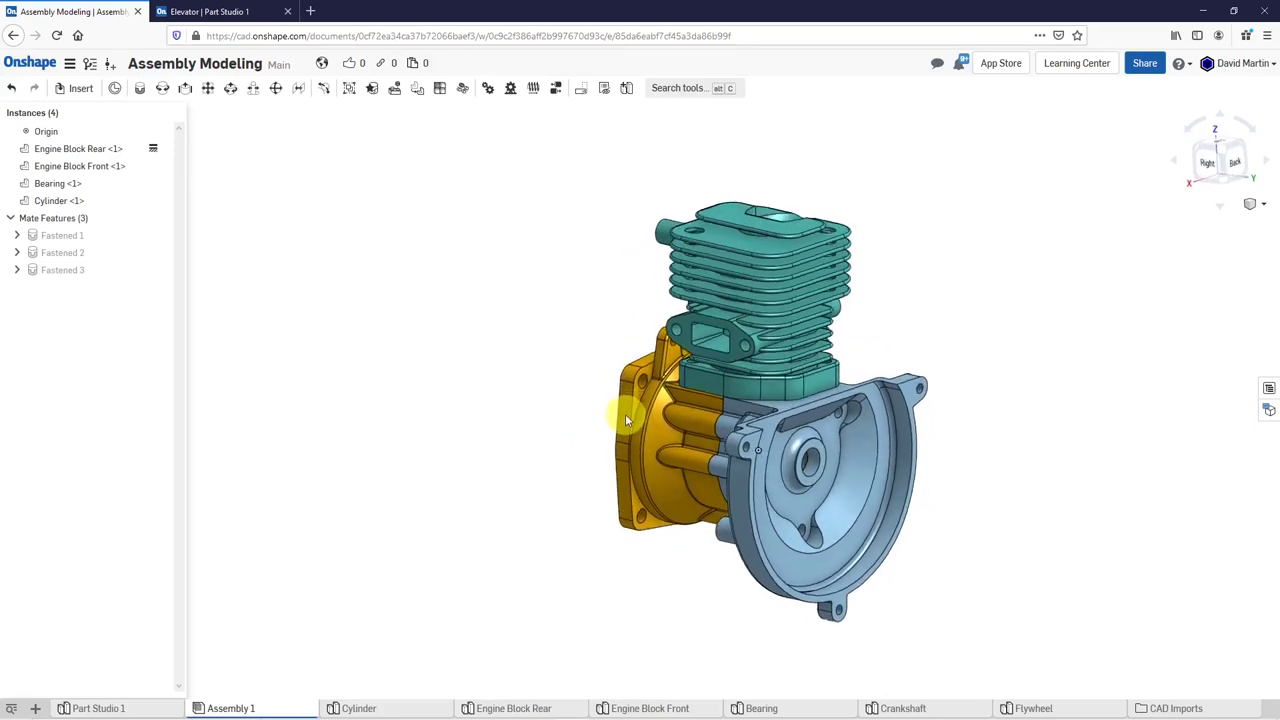
{"action": "left_click", "coordinate": [690, 428]}
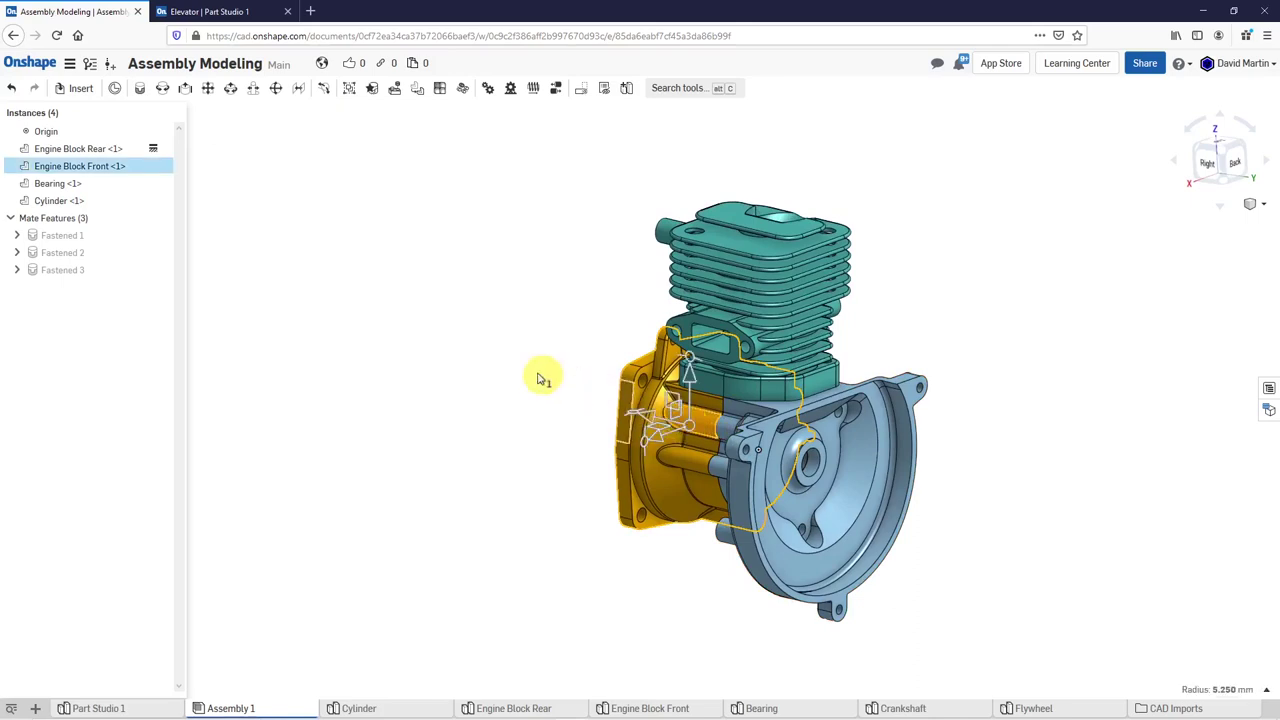
{"action": "right_click", "coordinate": [54, 187]}
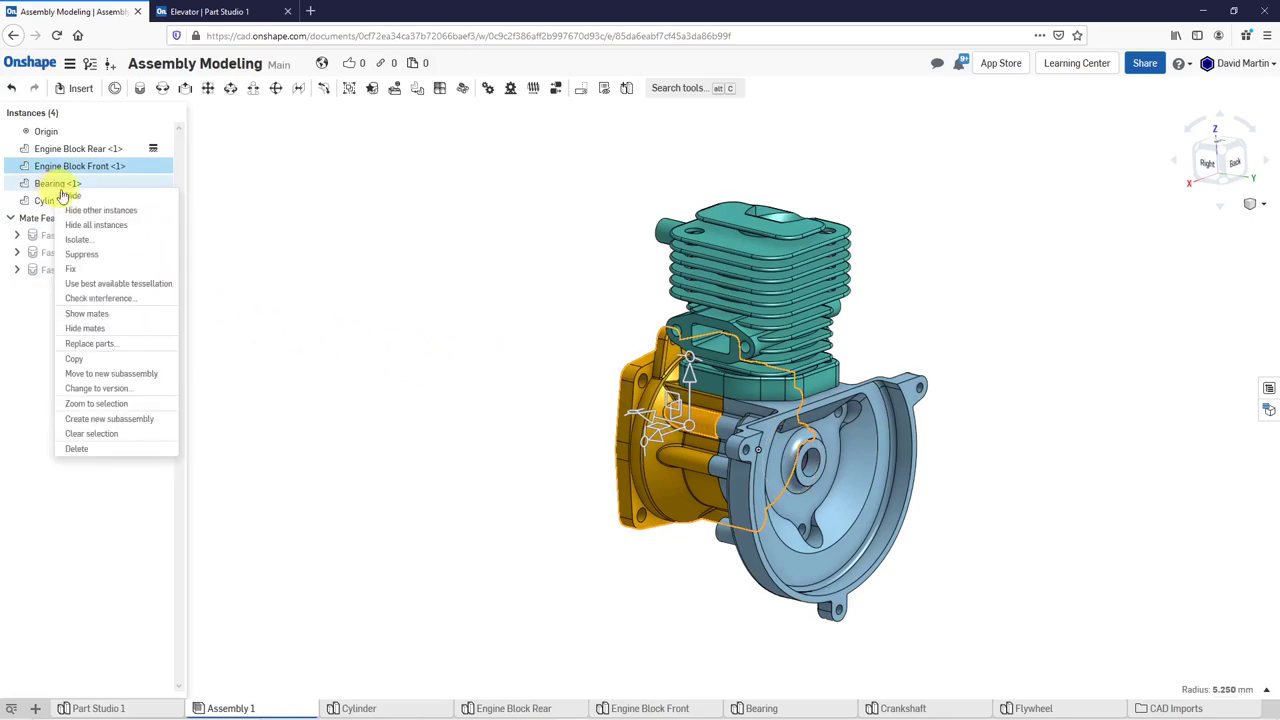
{"action": "left_click", "coordinate": [72, 239]}
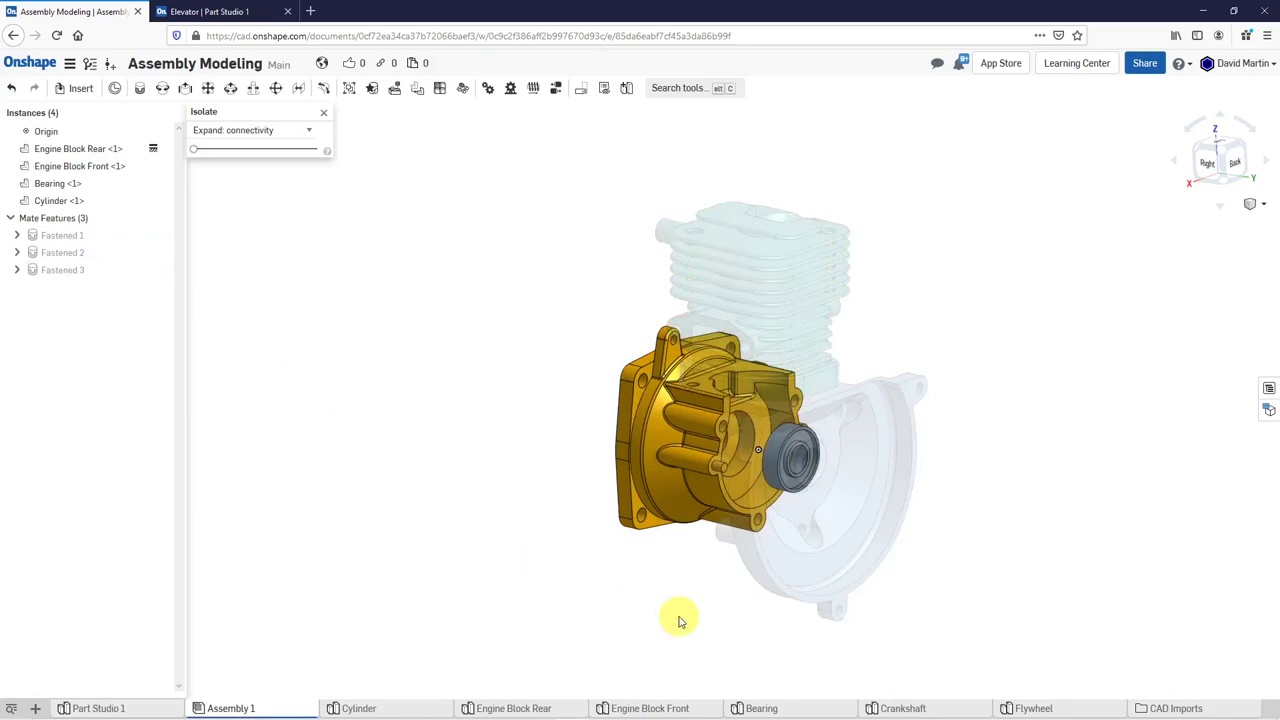
{"action": "scroll", "coordinate": [797, 498], "scroll_direction": "up", "scroll_amount": 3}
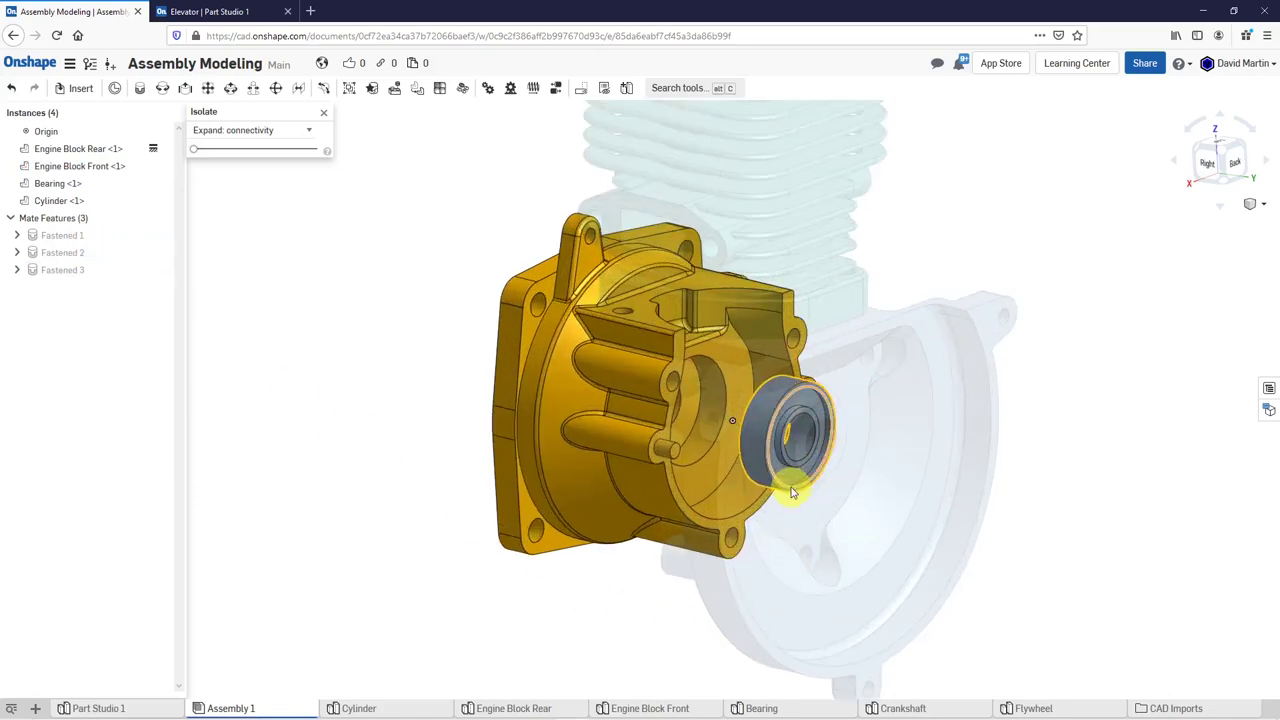
- Copy Bearing <1> and paste a second instance into the empty space beside the engine block, and clear the selection
{"action": "left_click", "coordinate": [60, 183]}
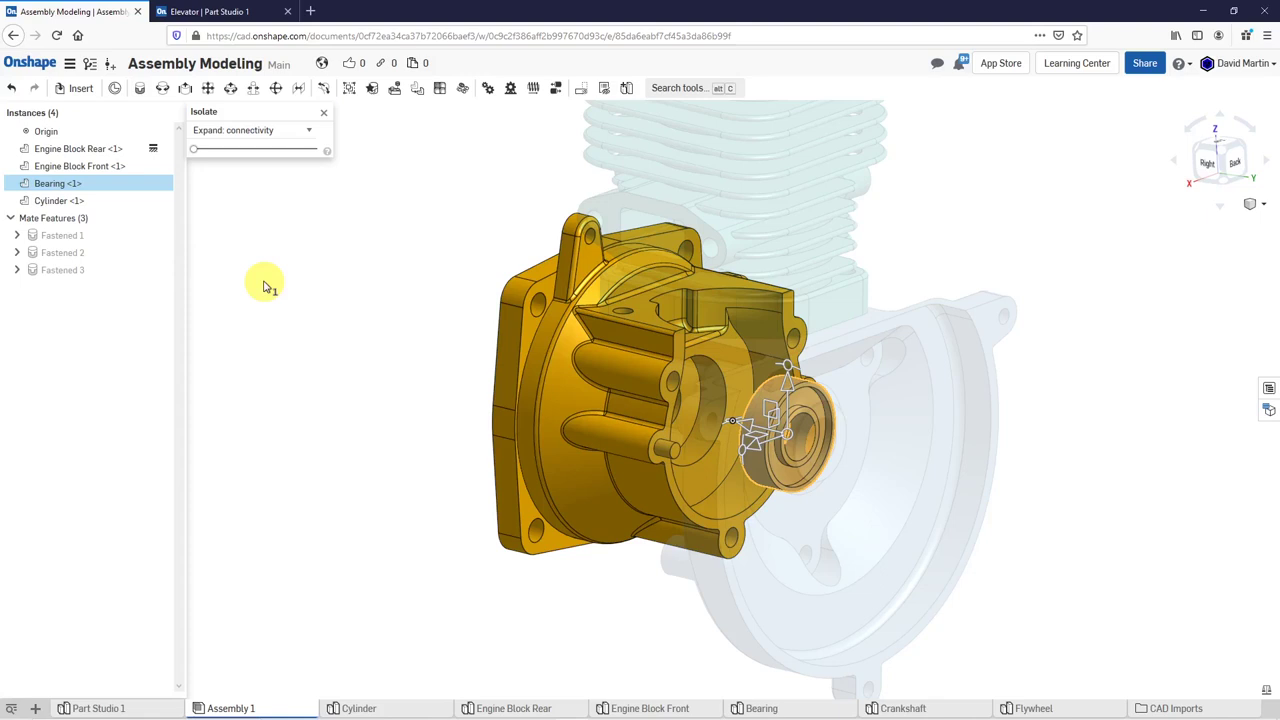
{"action": "right_click", "coordinate": [266, 287]}
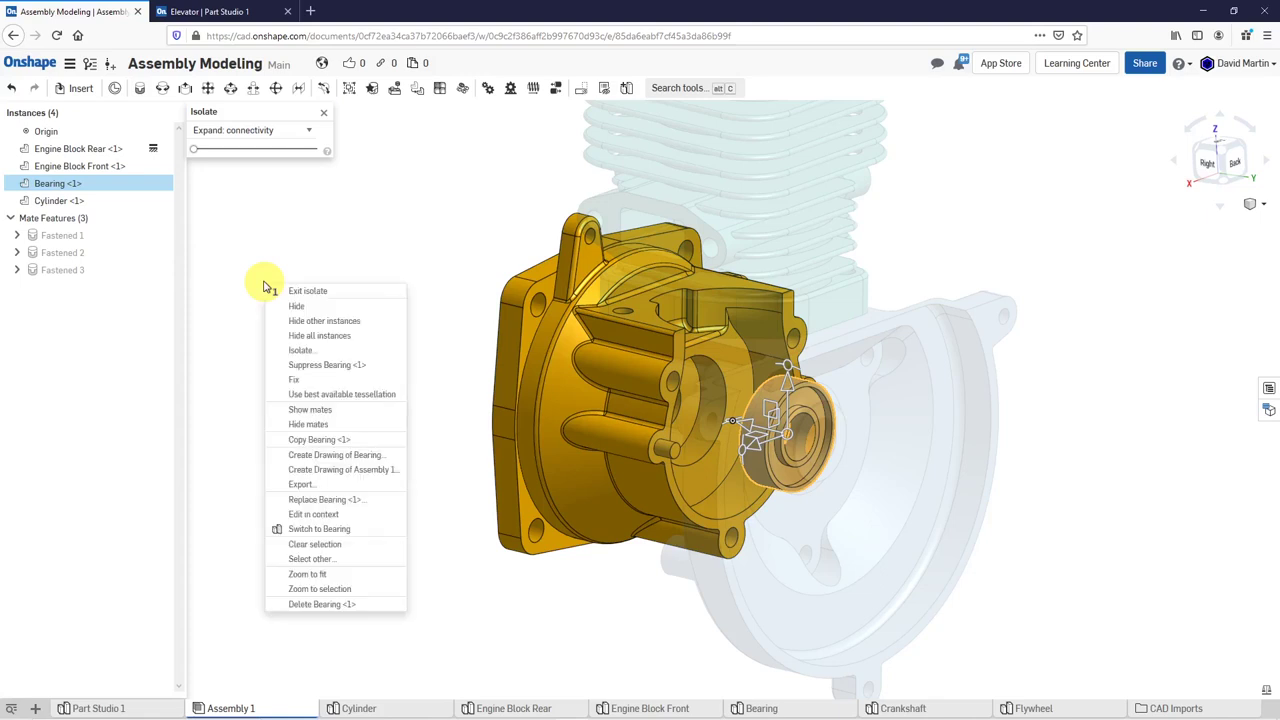
{"action": "left_click", "coordinate": [326, 445]}
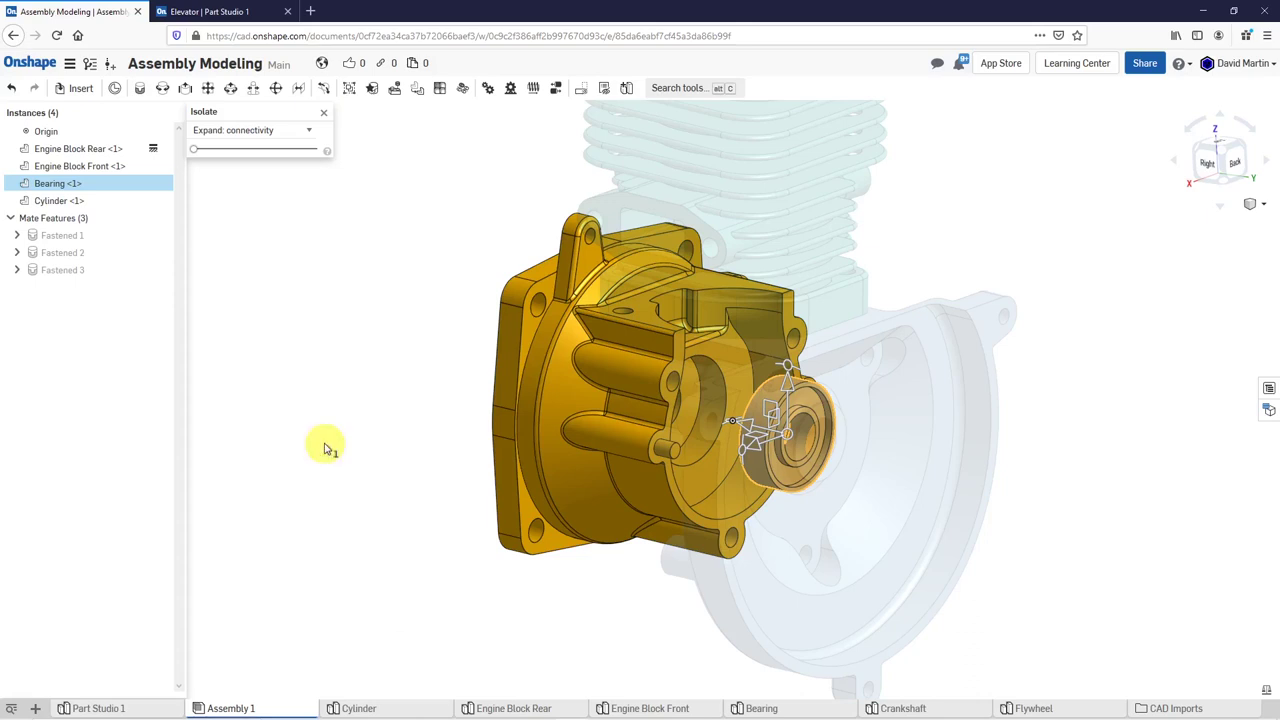
{"action": "right_click", "coordinate": [322, 325]}
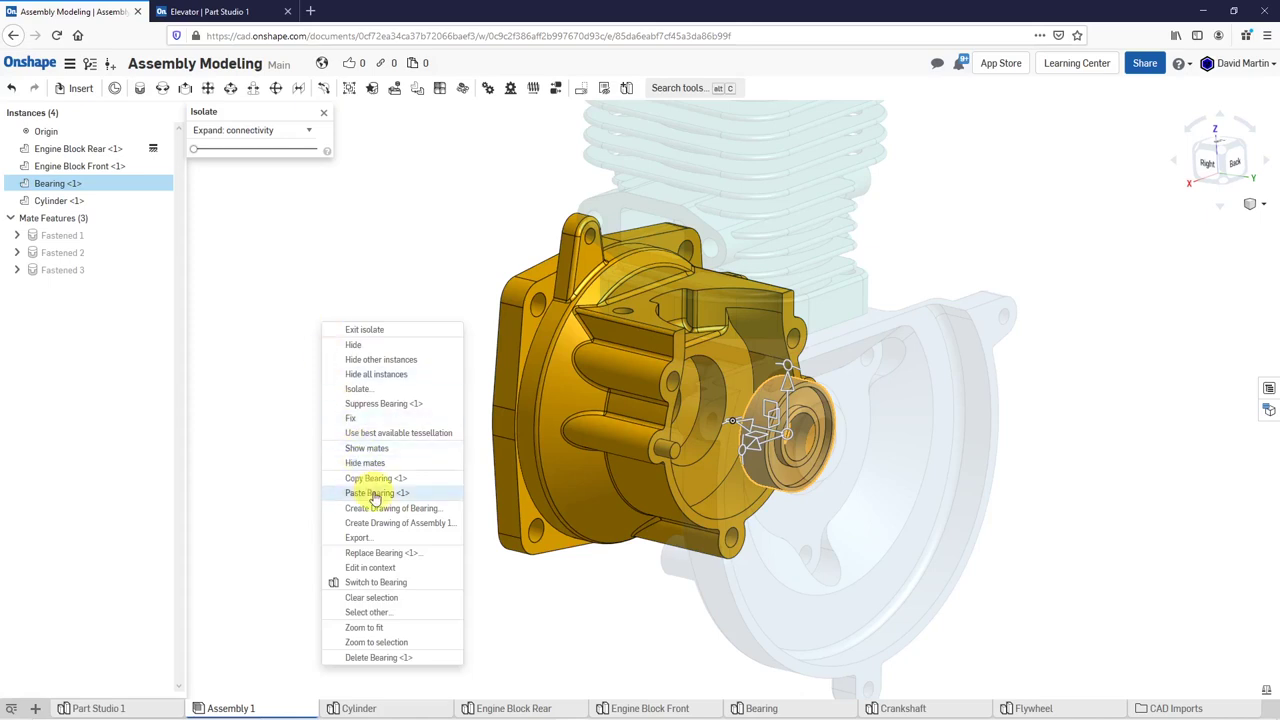
{"action": "left_click", "coordinate": [375, 492]}
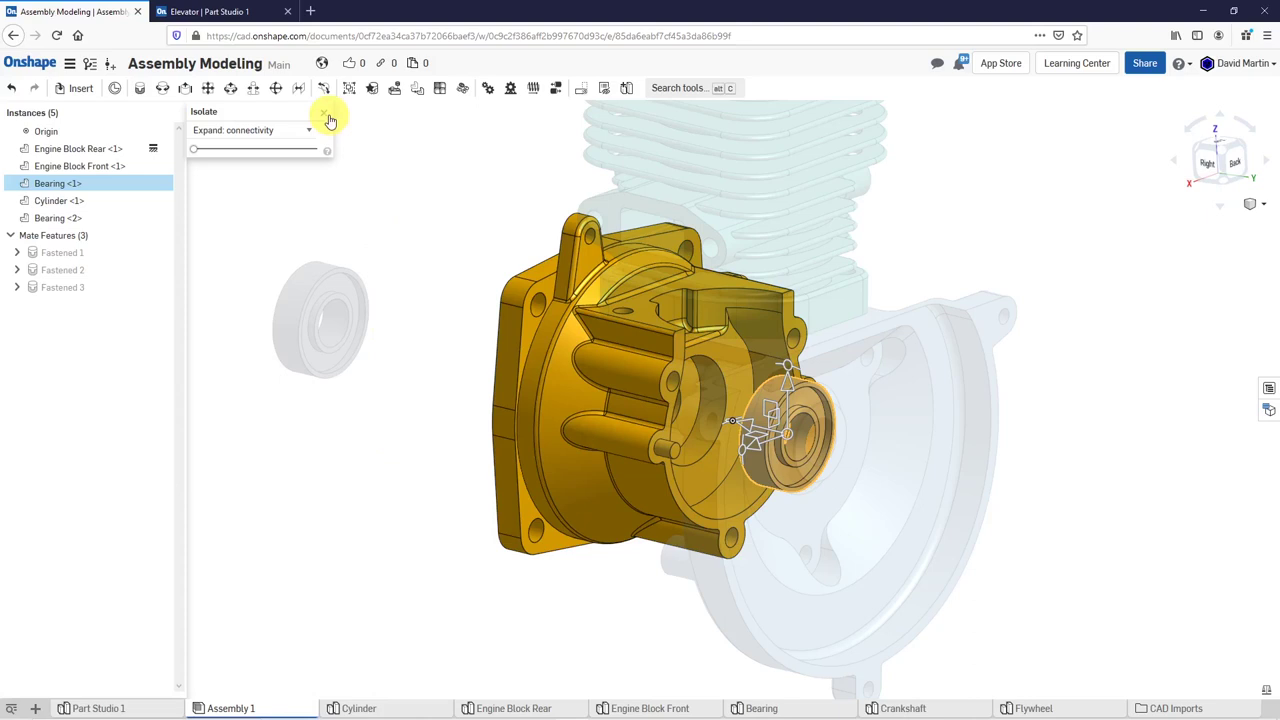
{"action": "left_click", "coordinate": [409, 203]}
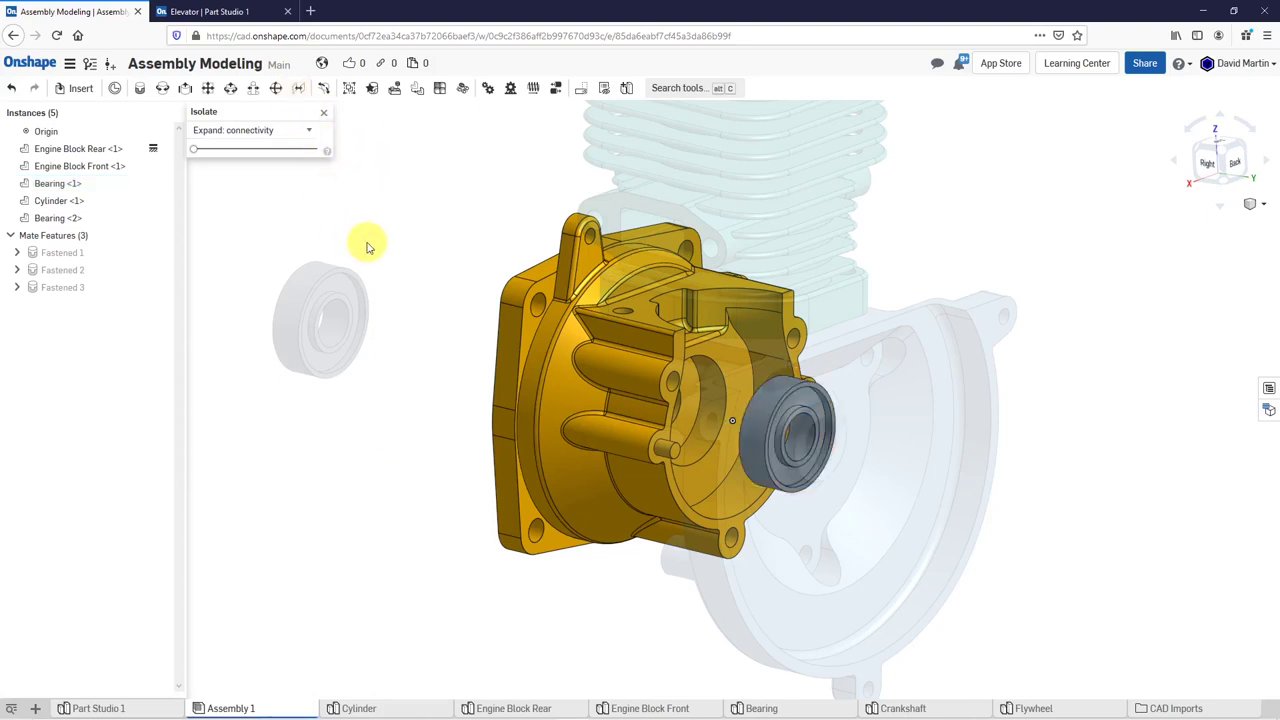
- Exit the current isolation and isolate Engine Block Front together with Bearing <2>
{"action": "left_click", "coordinate": [323, 113]}
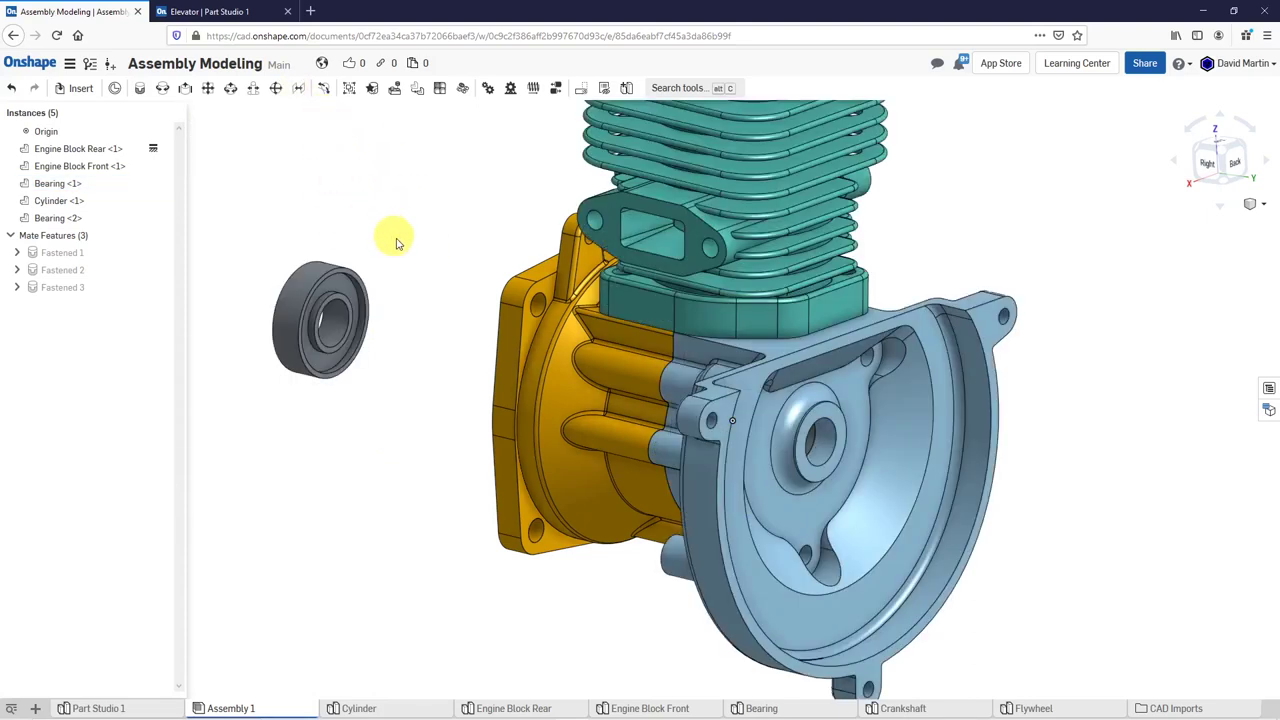
{"action": "left_click", "coordinate": [347, 287]}
{"action": "left_click", "coordinate": [527, 333]}
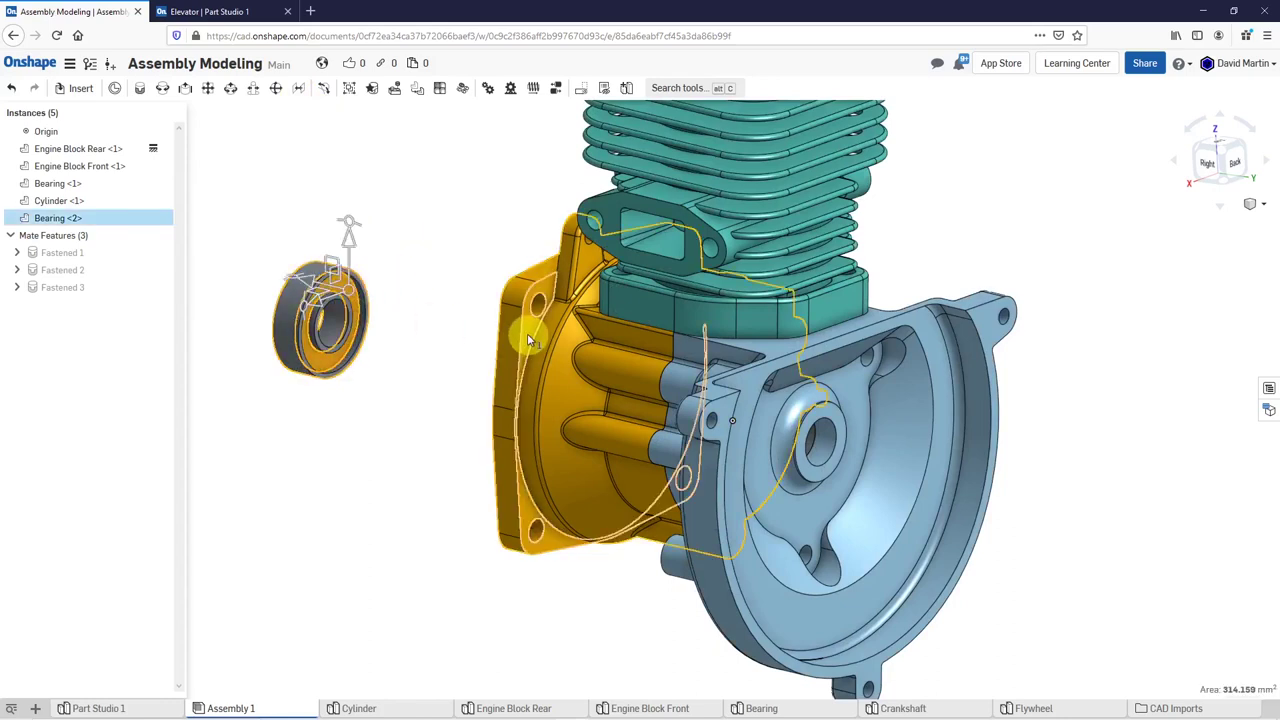
{"action": "right_click", "coordinate": [527, 333]}
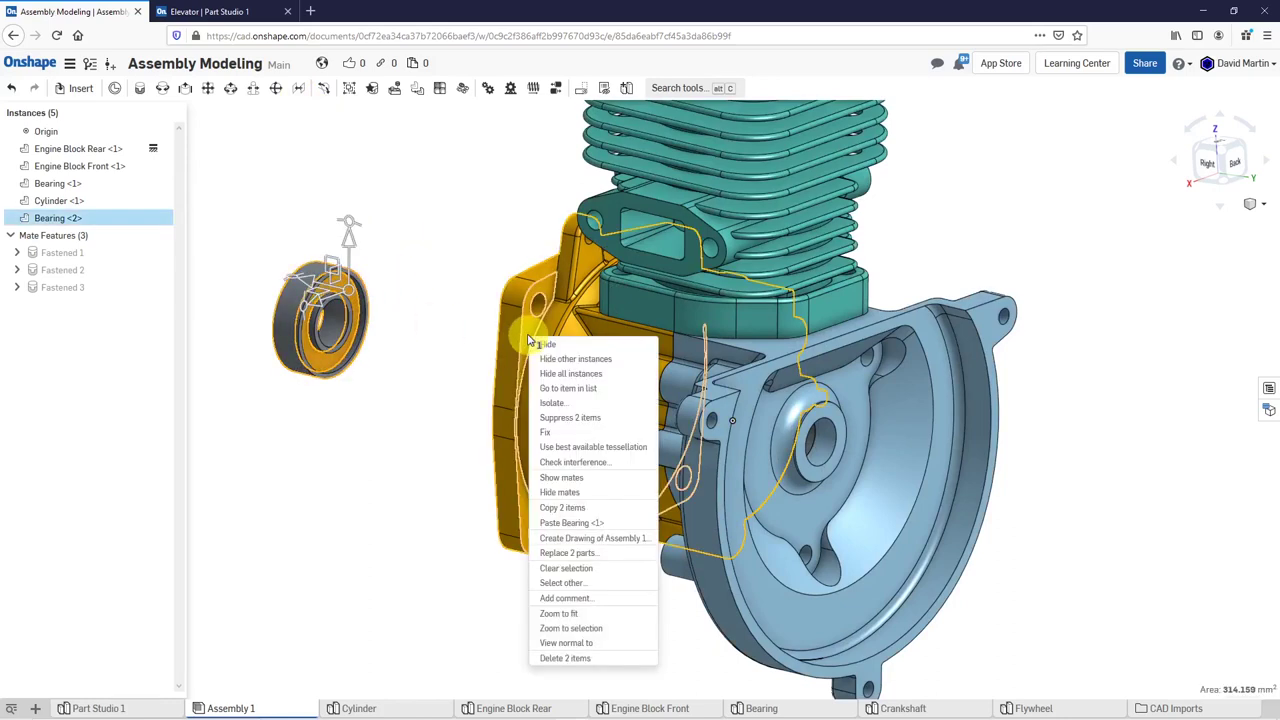
{"action": "left_click", "coordinate": [562, 403]}
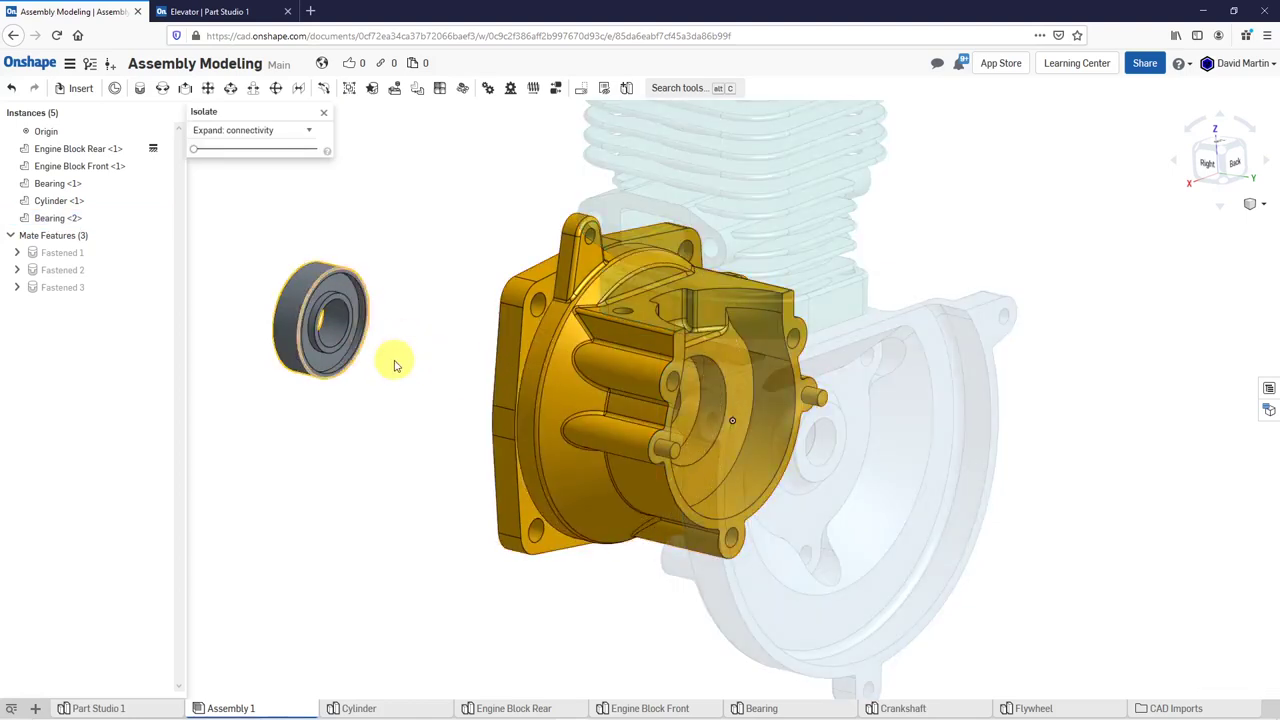
{"action": "left_click", "coordinate": [141, 92]}
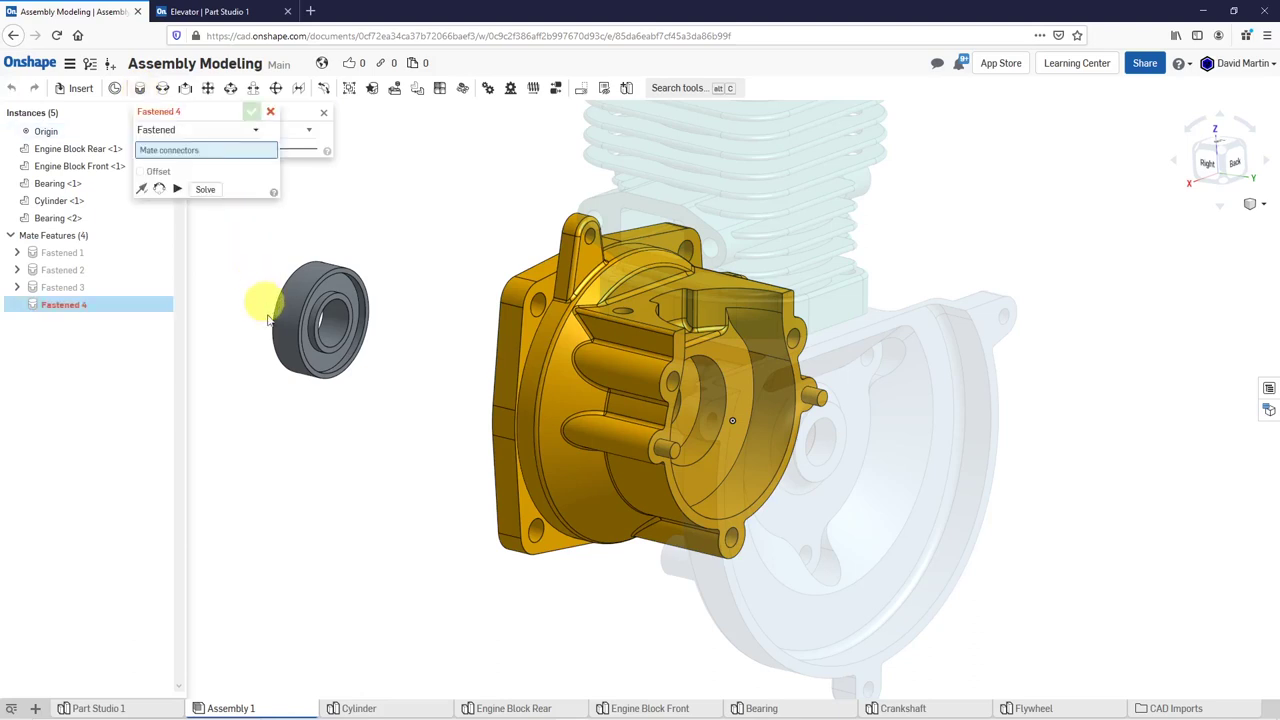
{"action": "scroll", "coordinate": [712, 462], "scroll_direction": "up", "scroll_amount": 5}
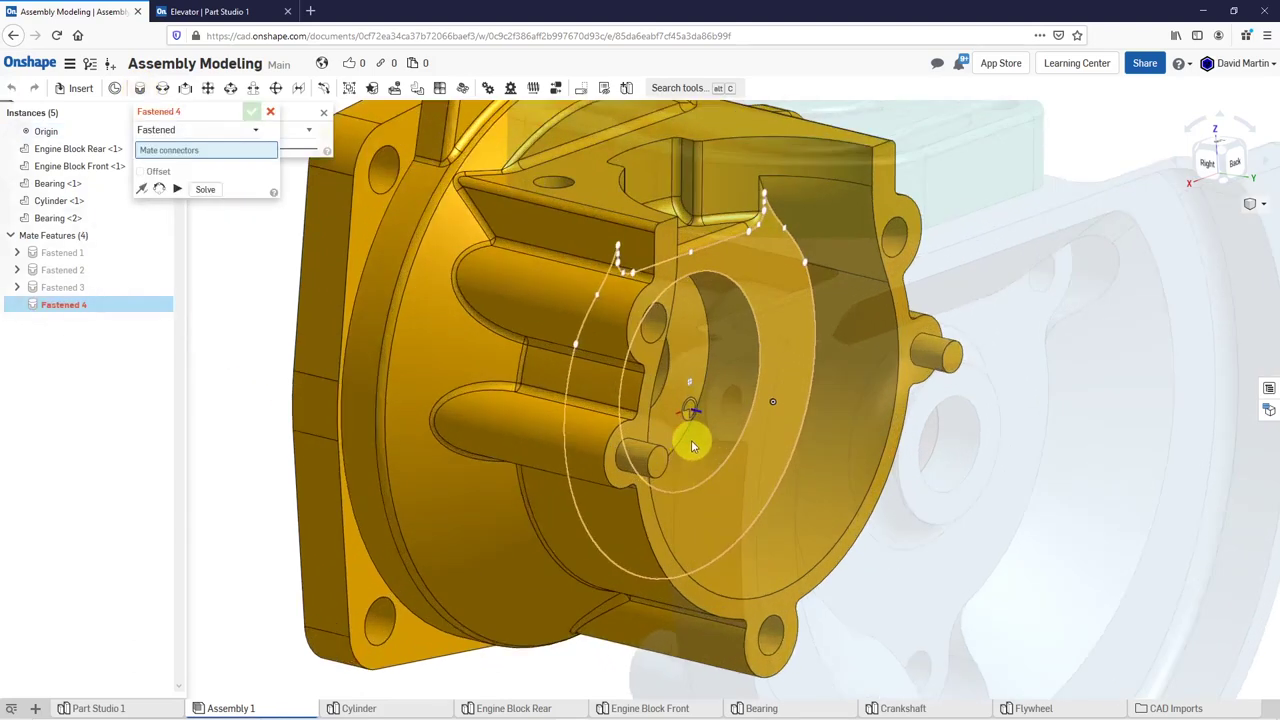
{"action": "left_click", "coordinate": [693, 433]}
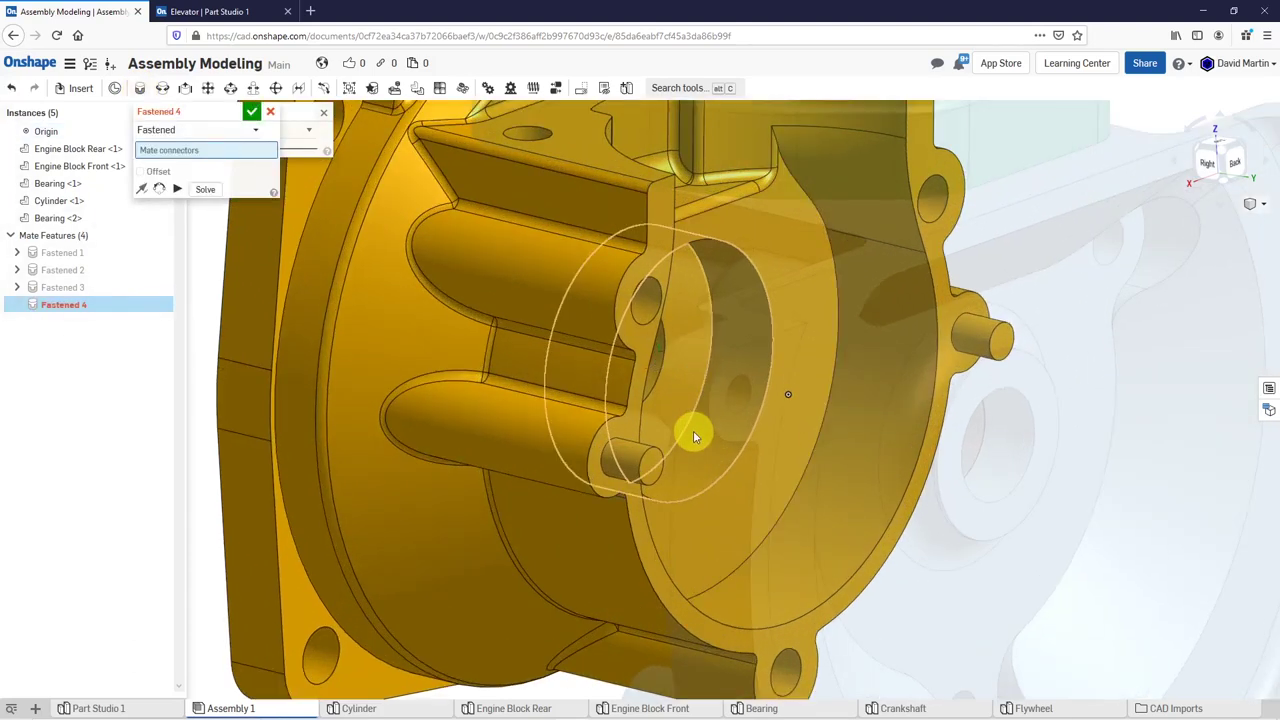
{"action": "scroll", "coordinate": [693, 431], "scroll_direction": "down", "scroll_amount": 5}
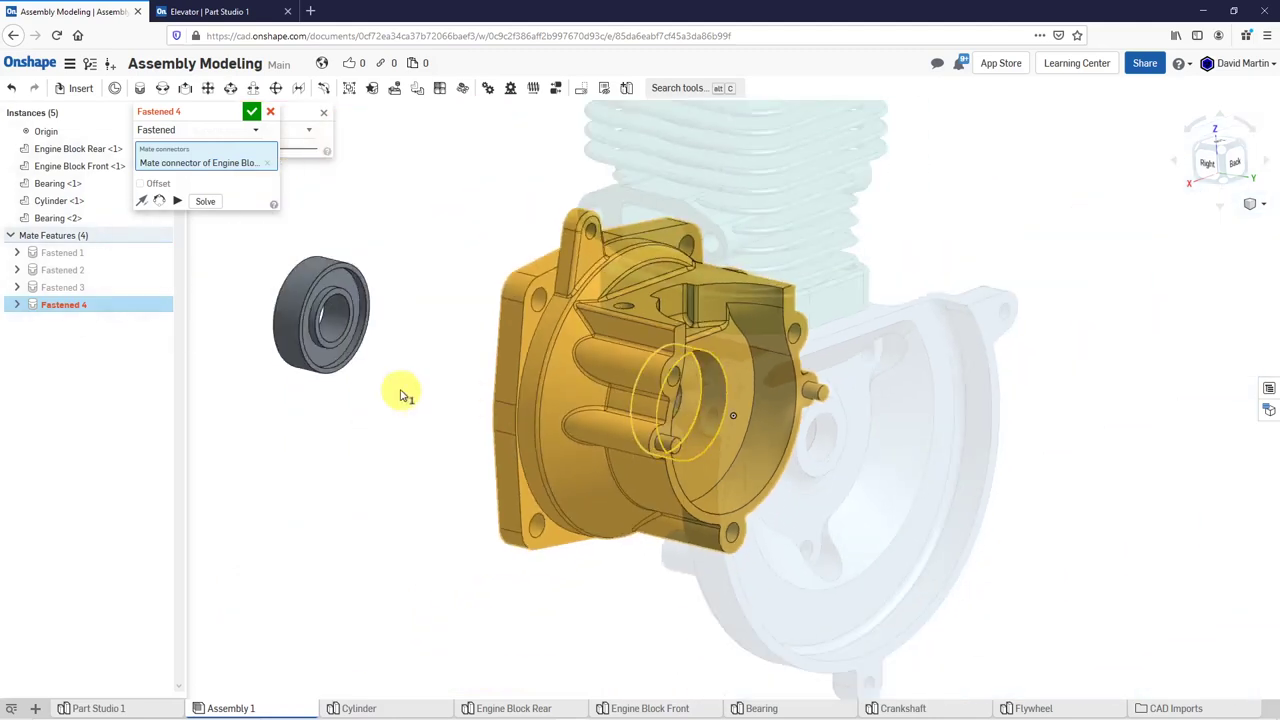
{"action": "left_click", "coordinate": [276, 313]}
{"action": "right_click_drag", "start_coordinate": [517, 471], "coordinate": [491, 500]}
{"action": "scroll", "coordinate": [690, 430], "scroll_direction": "up", "scroll_amount": 3}
{"action": "right_click_drag", "start_coordinate": [690, 430], "coordinate": [720, 440]}
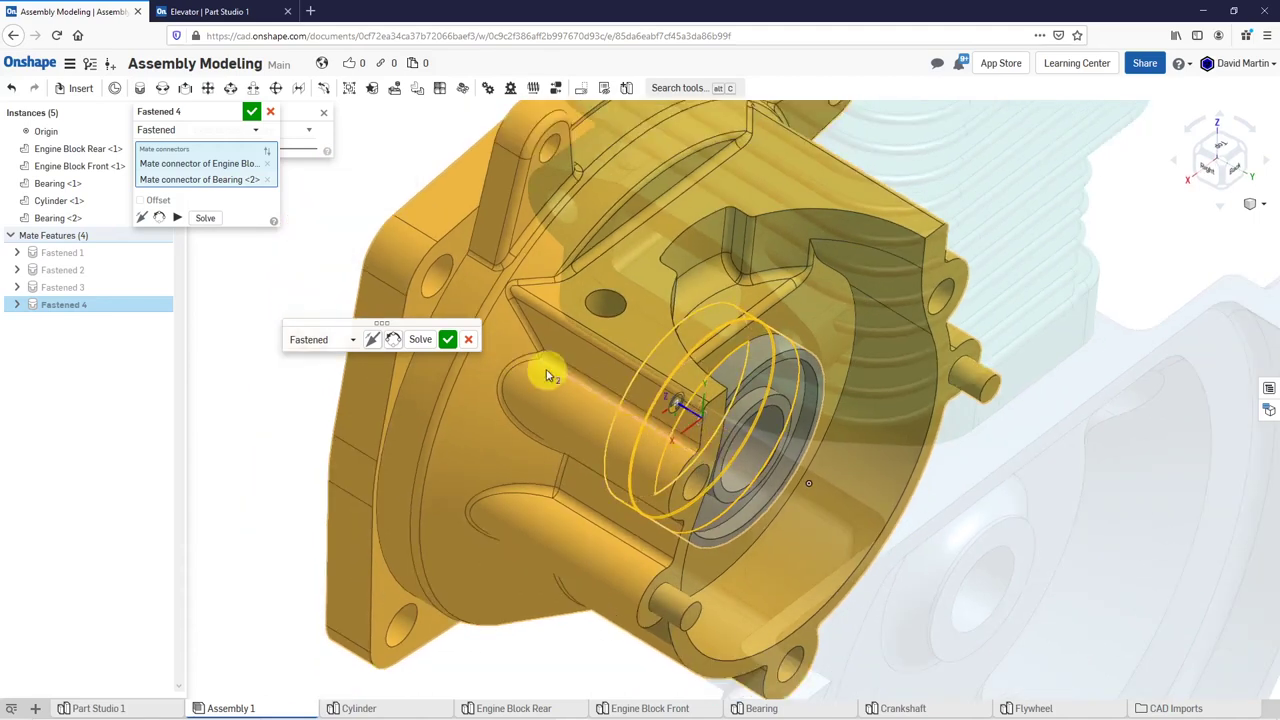
{"action": "left_click", "coordinate": [141, 220]}
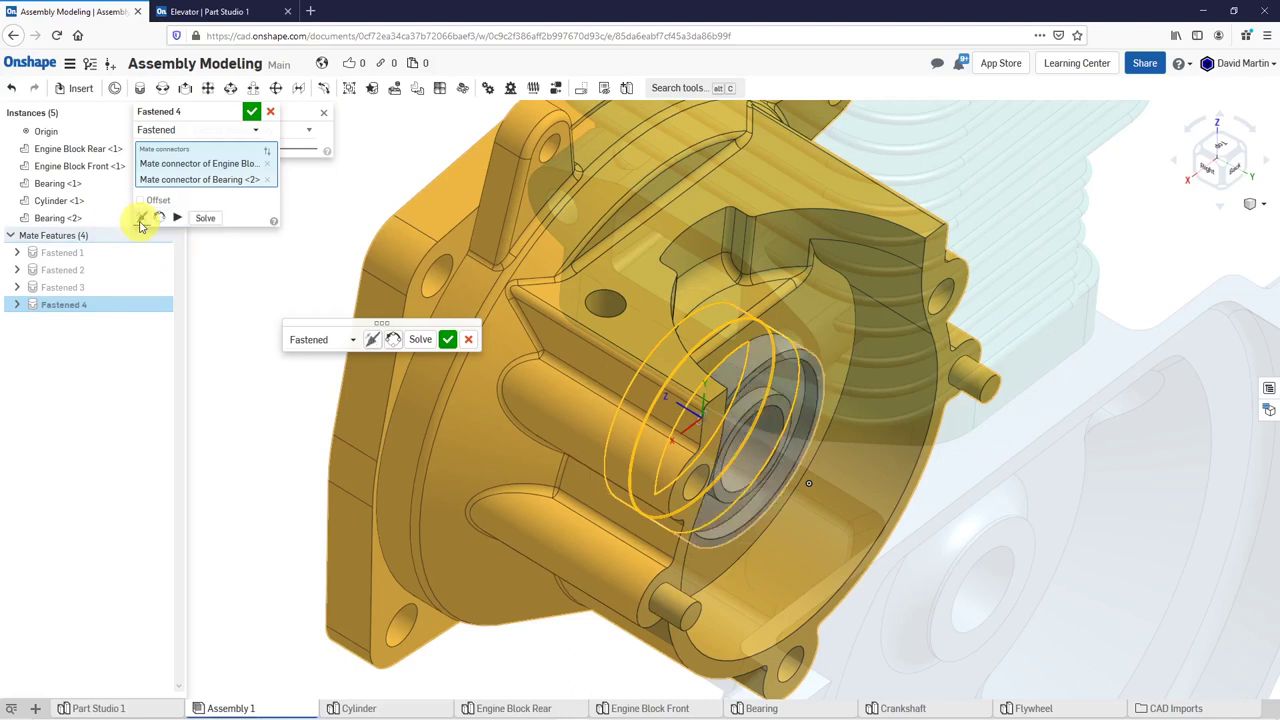
{"action": "left_click", "coordinate": [270, 112]}
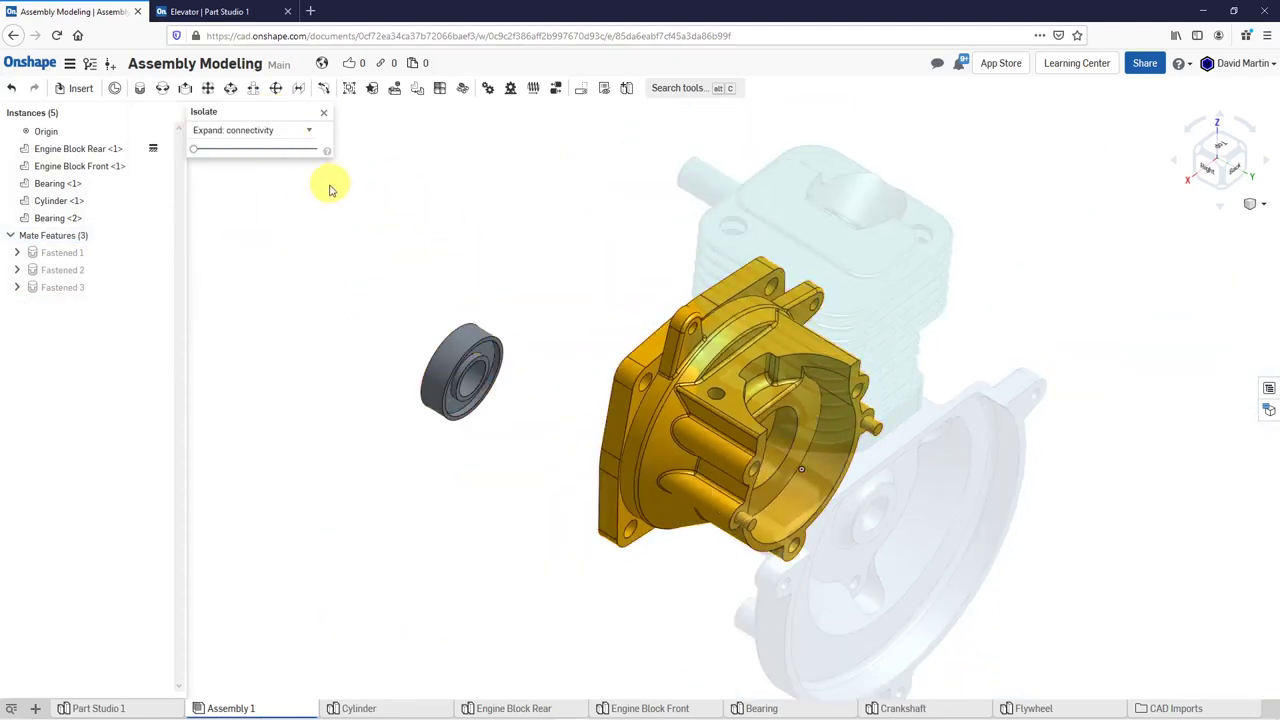
- Add a Fastened mate joining the bearing pocket's inner circular edge on Engine Block Front to Bearing <2>'s rear outer edge, and exit isolation
{"action": "left_click", "coordinate": [140, 88]}
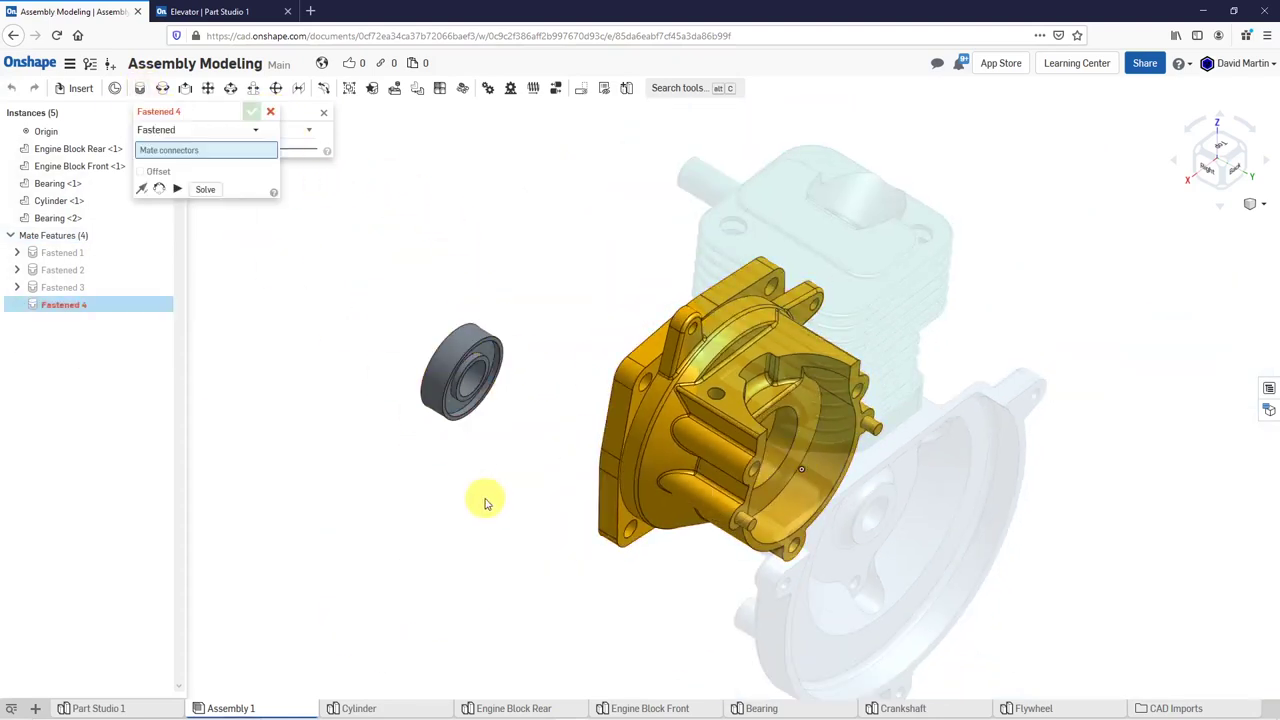
{"action": "right_click_drag", "start_coordinate": [489, 469], "coordinate": [469, 446]}
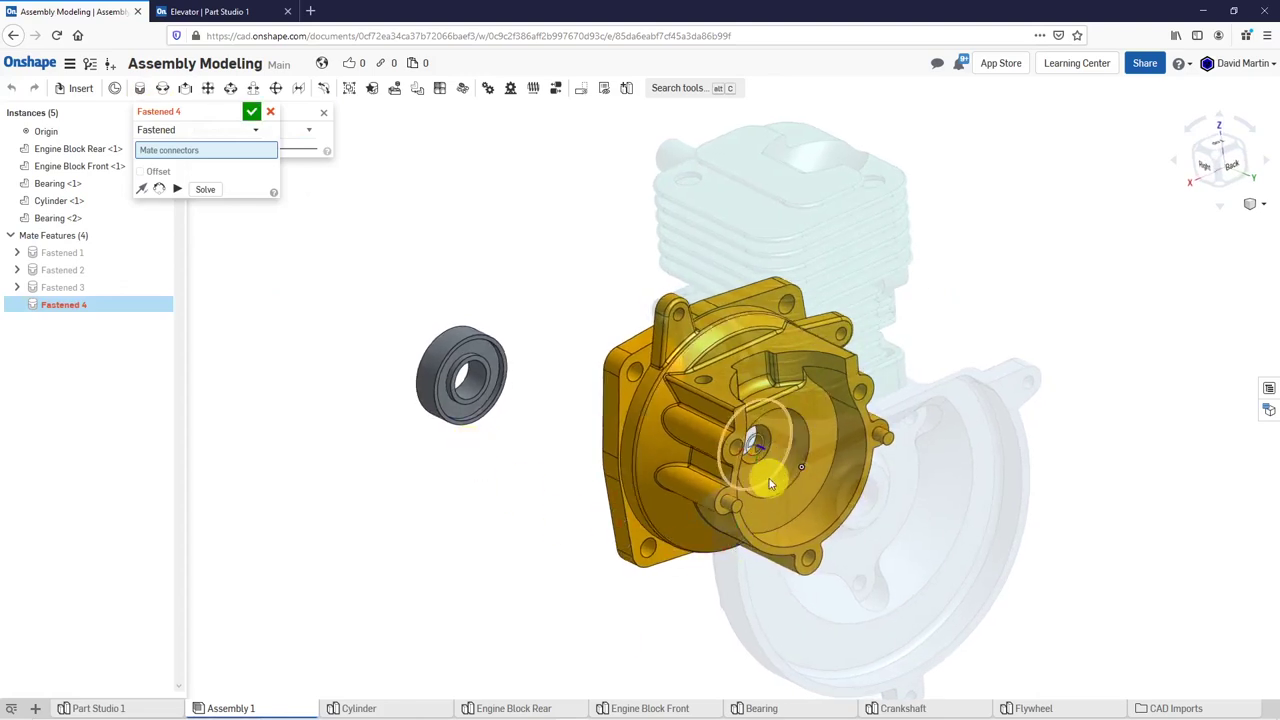
{"action": "left_click", "coordinate": [770, 485]}
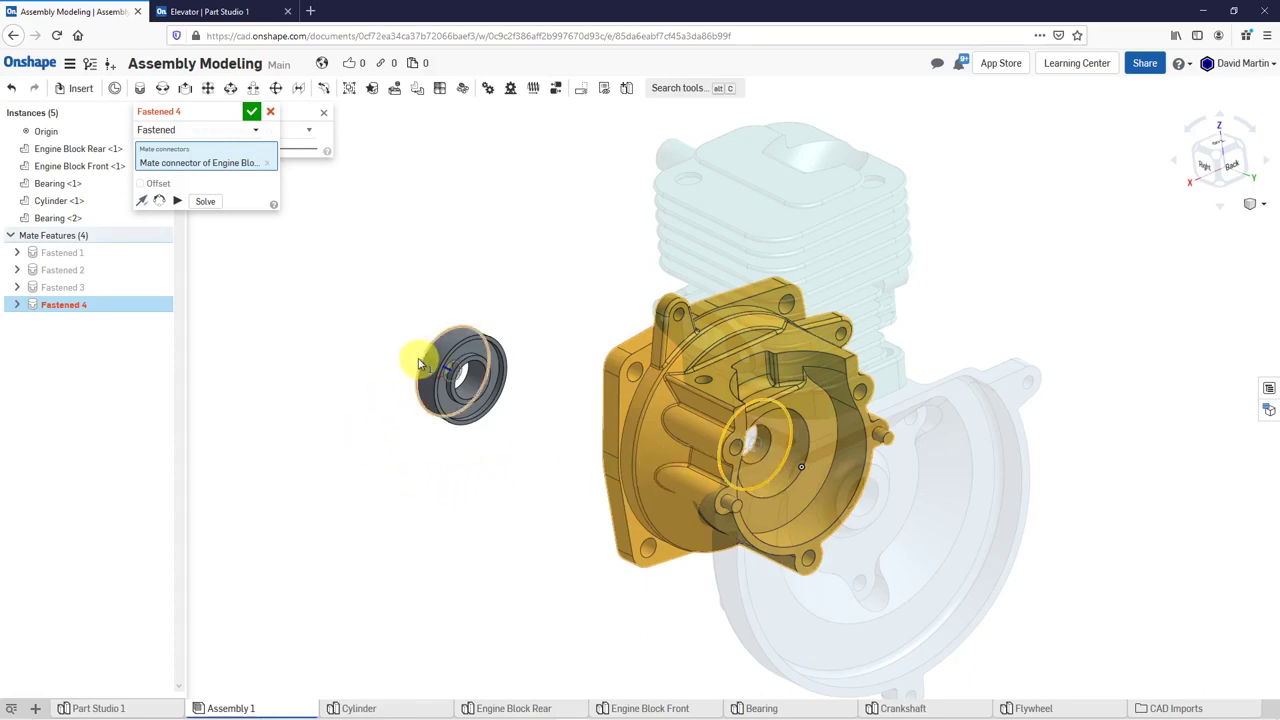
{"action": "left_click", "coordinate": [419, 362]}
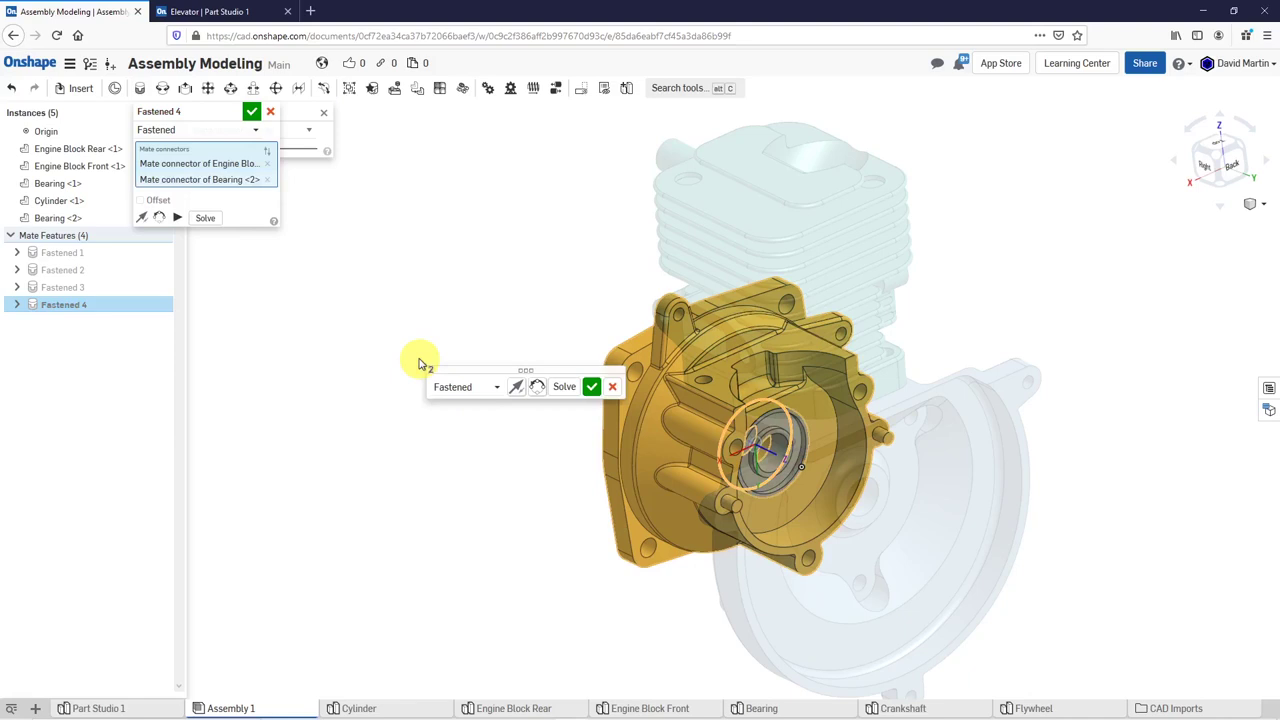
{"action": "left_click", "coordinate": [591, 388]}
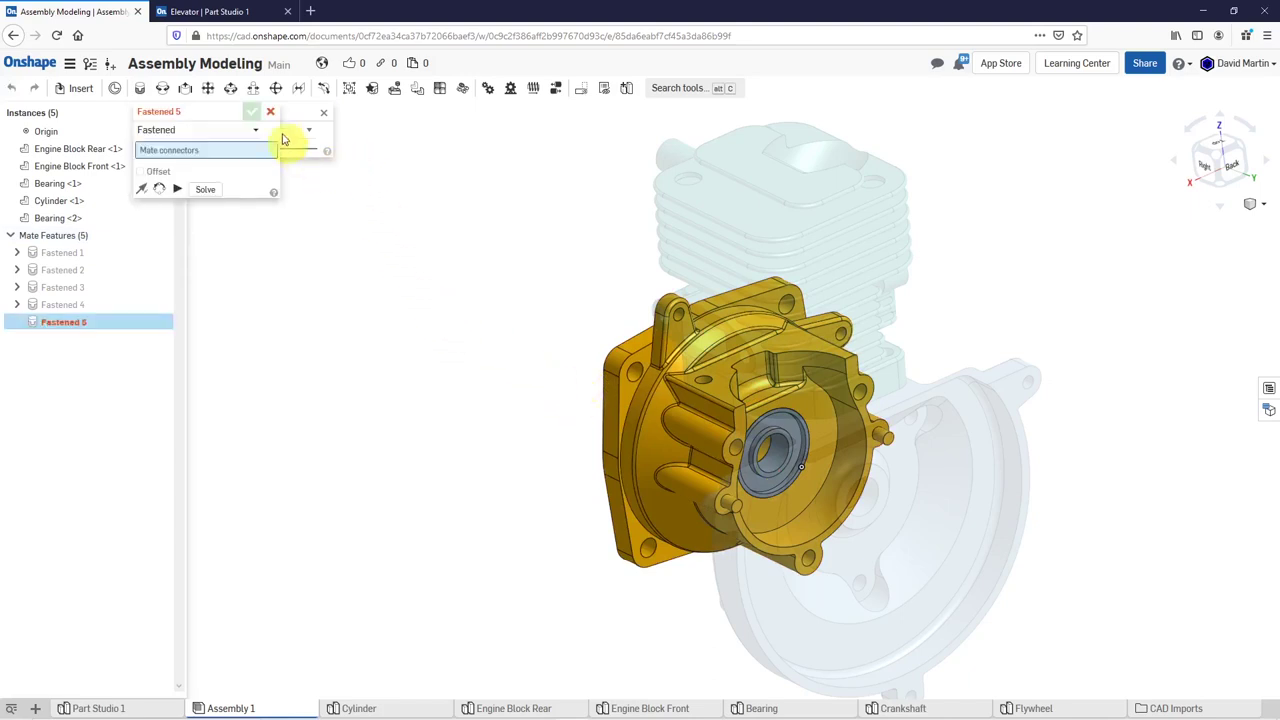
{"action": "left_click", "coordinate": [269, 114]}
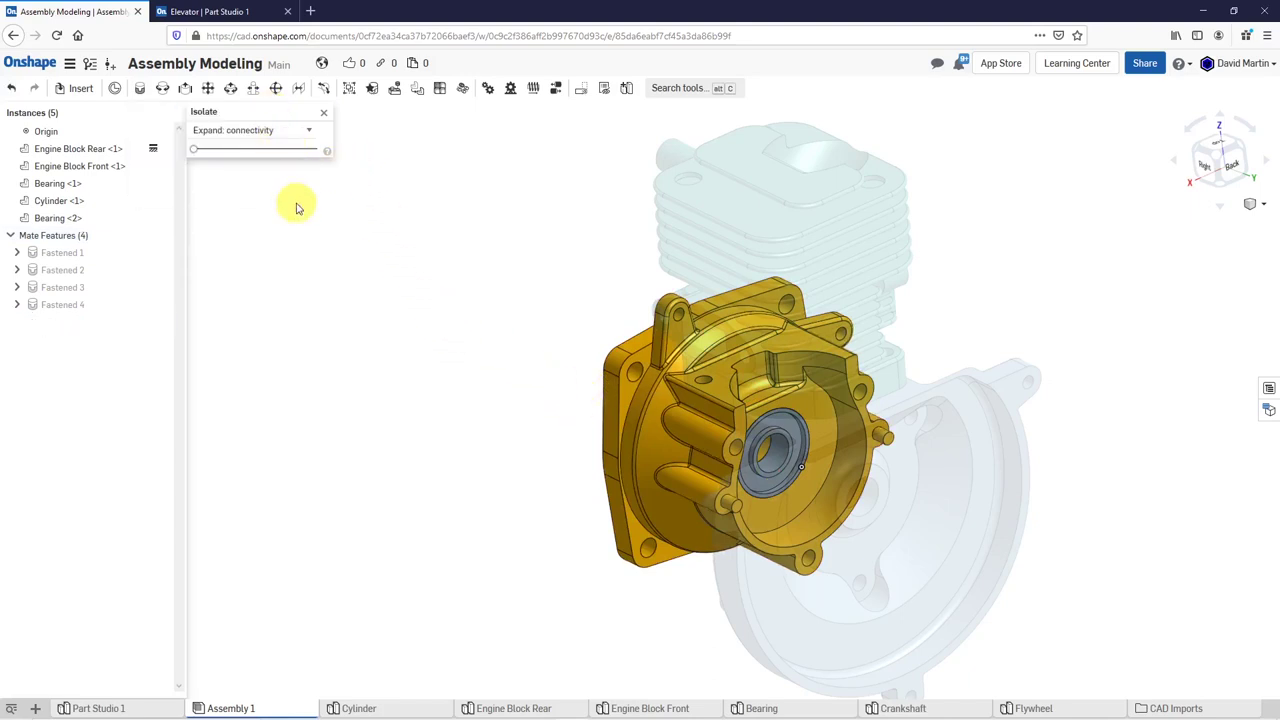
{"action": "left_click", "coordinate": [322, 117]}
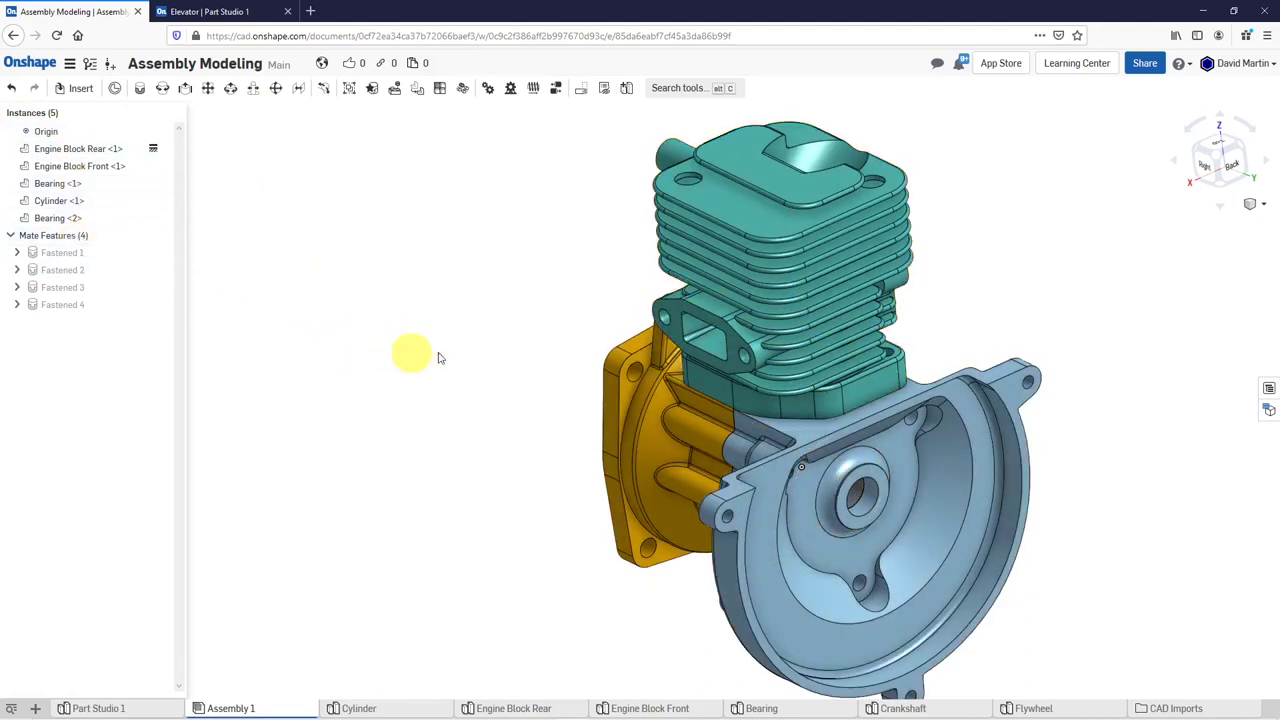
- Show the assembly's bill of materials, set its BOM type to Structured, and close it
{"action": "scroll", "coordinate": [330, 320], "scroll_direction": "down", "scroll_amount": 3}
{"action": "mouse_move", "coordinate": [330, 320]}
{"action": "right_mouse_down"}
{"action": "mouse_move", "coordinate": [434, 280]}
{"action": "mouse_move", "coordinate": [466, 297]}
{"action": "mouse_move", "coordinate": [394, 274]}
{"action": "mouse_move", "coordinate": [434, 291]}
{"action": "right_mouse_up"}
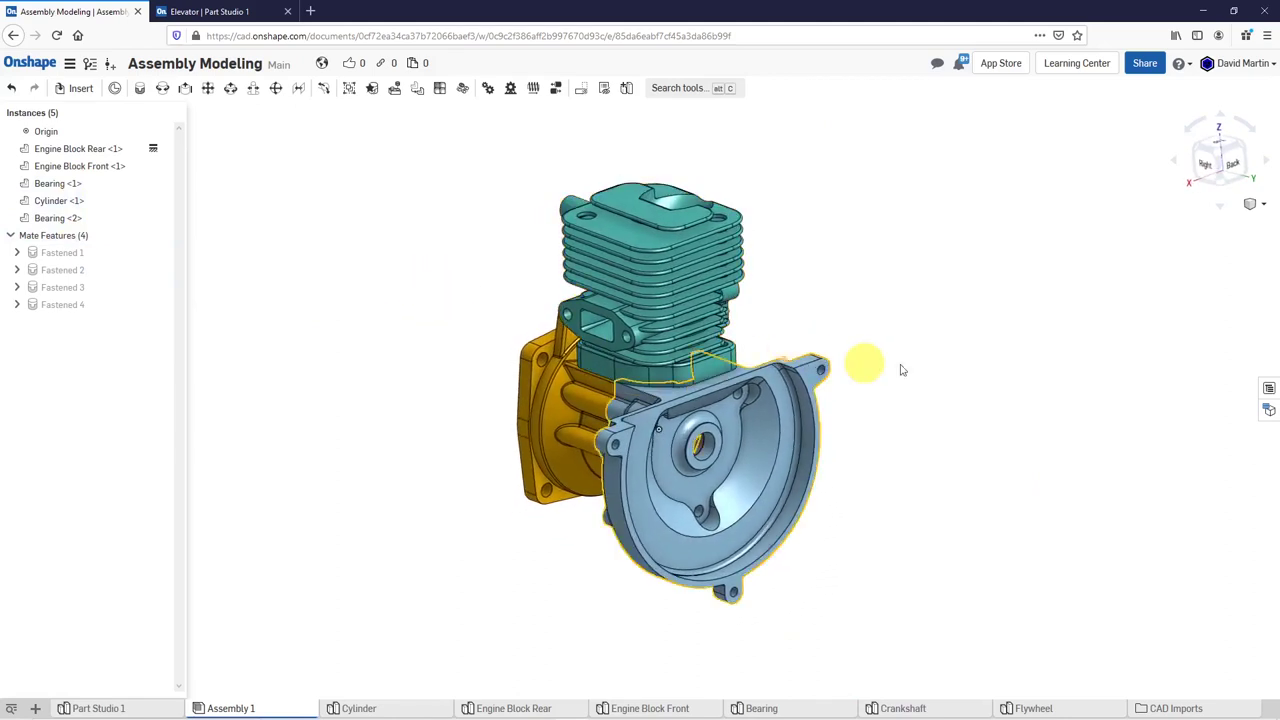
{"action": "left_click", "coordinate": [1269, 389]}
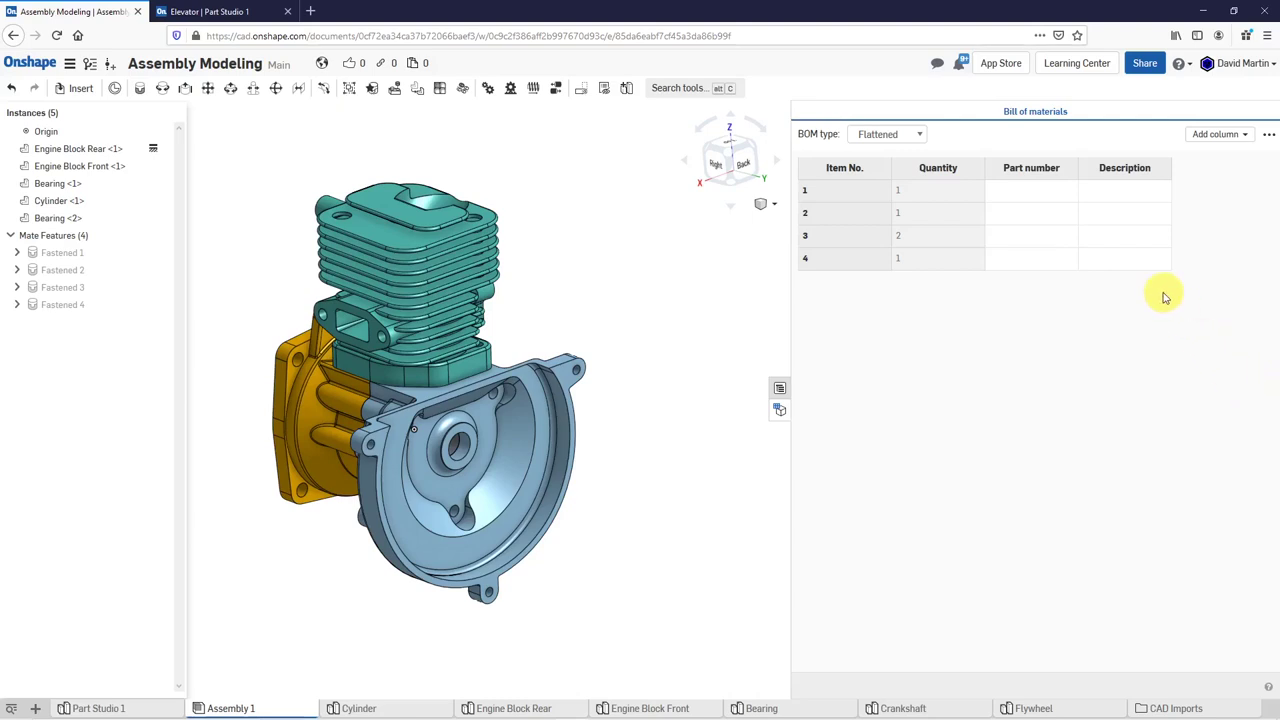
{"action": "left_click", "coordinate": [912, 137]}
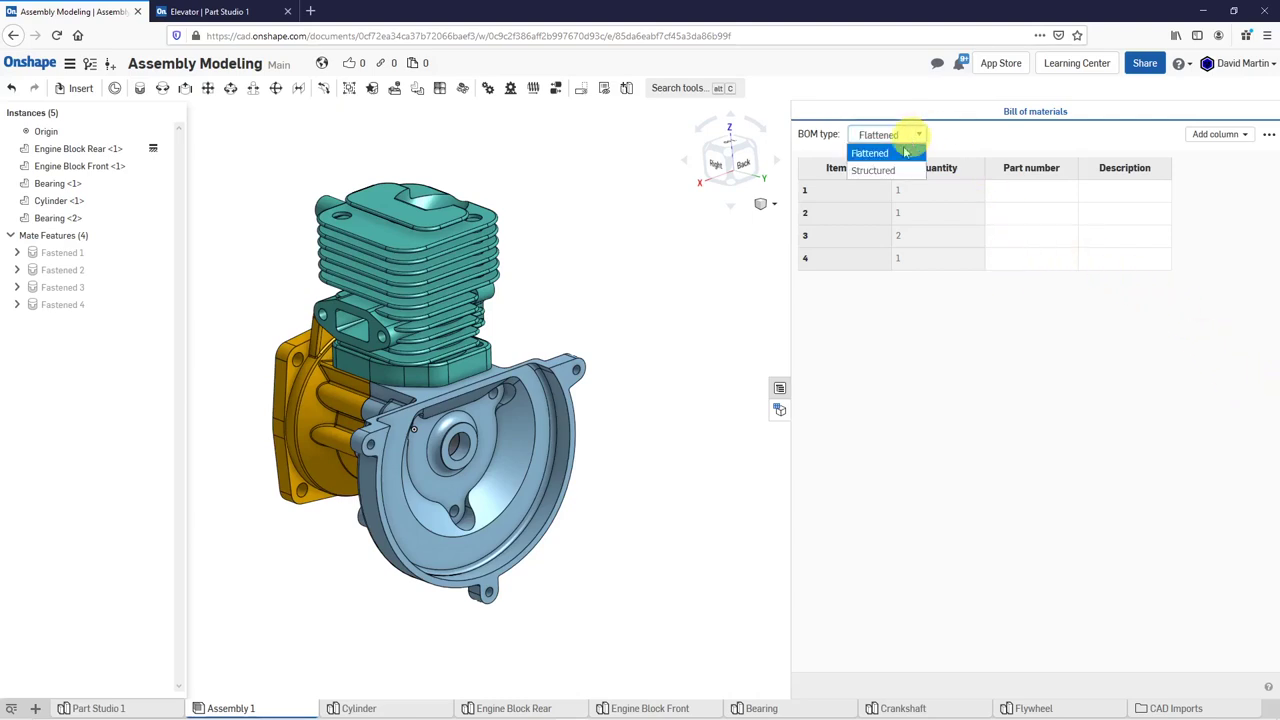
{"action": "left_click", "coordinate": [887, 170]}
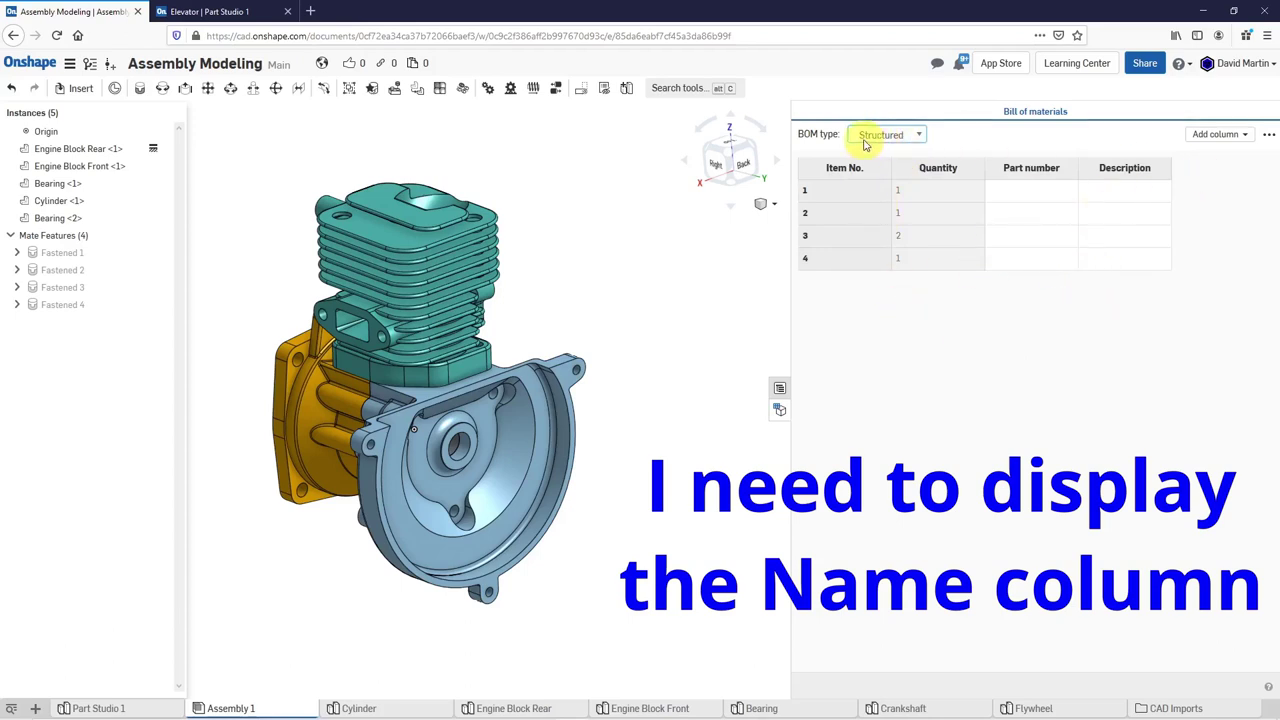
{"action": "left_click", "coordinate": [780, 390]}
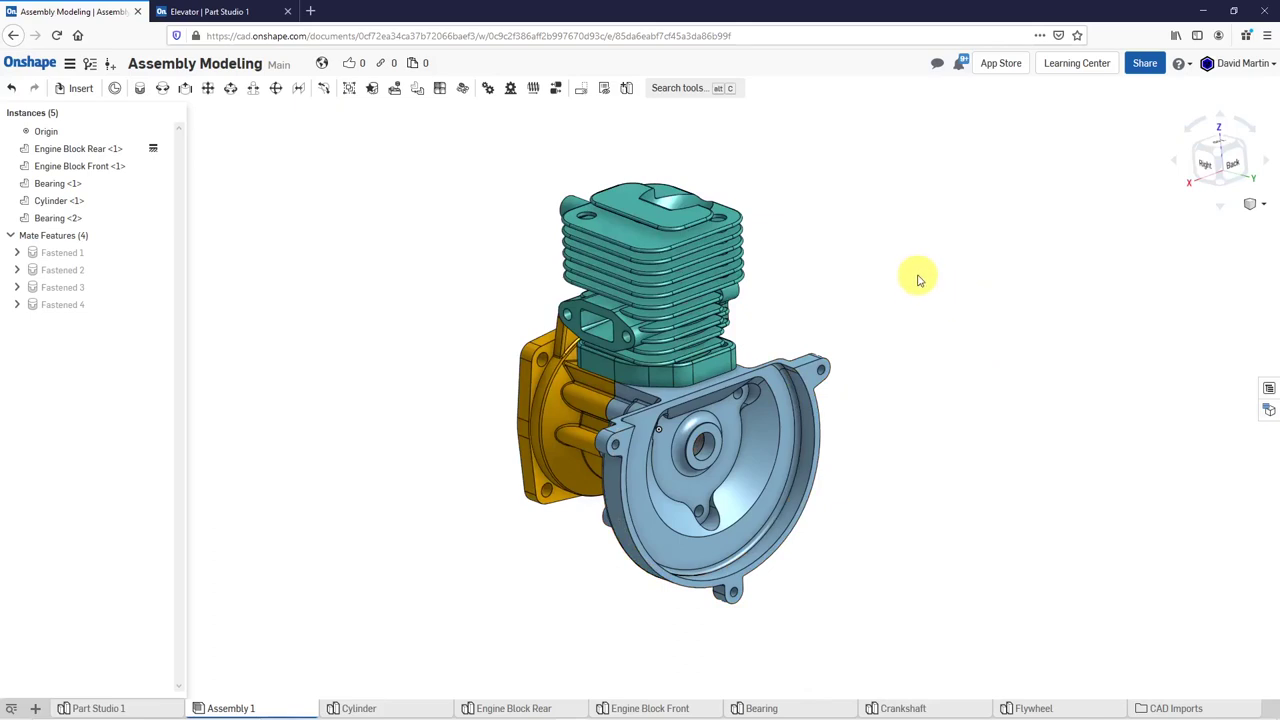
- Create a new assembly in the document and rename it Crank Assembly
{"action": "right_click_drag", "start_coordinate": [777, 329], "coordinate": [737, 309]}
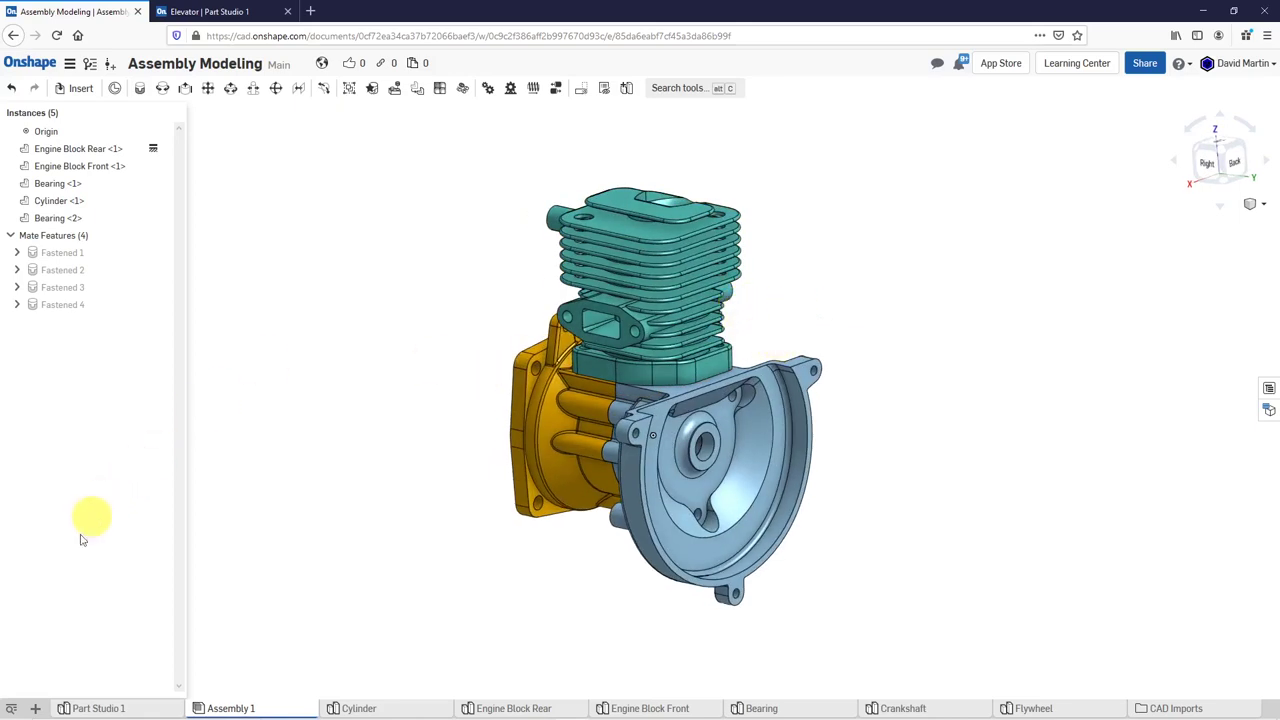
{"action": "left_click", "coordinate": [34, 707]}
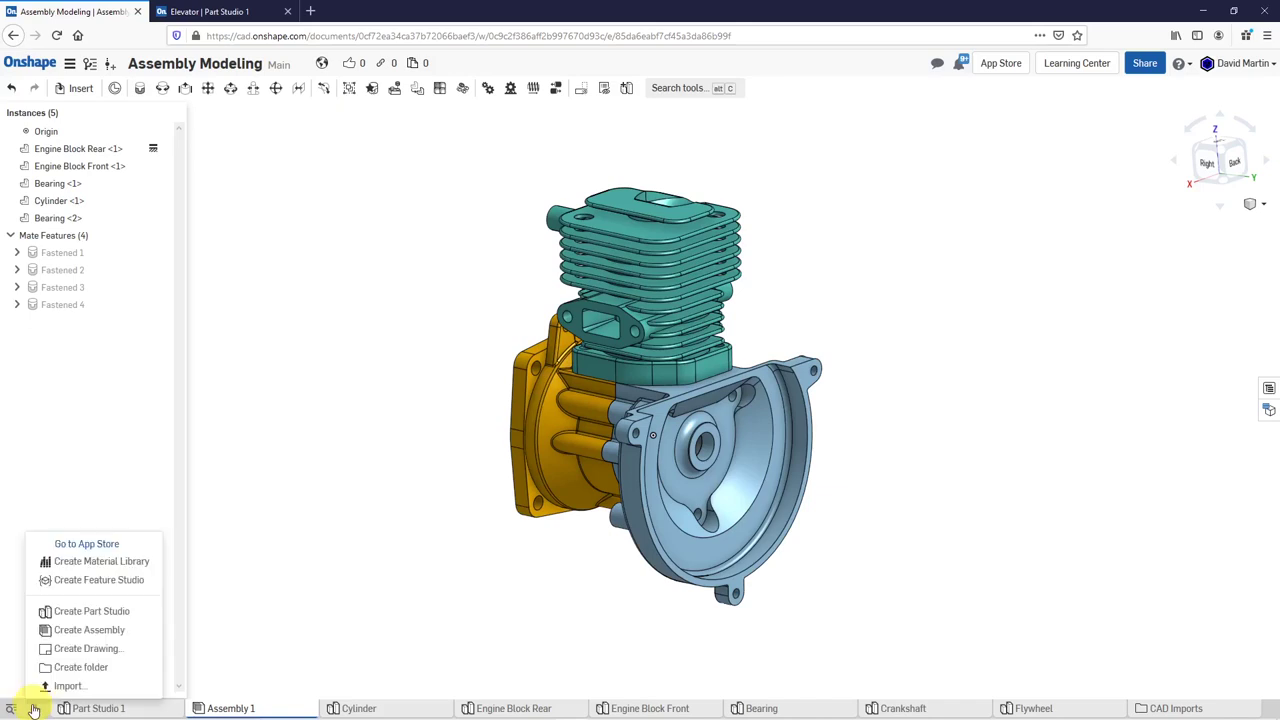
{"action": "left_click", "coordinate": [82, 632]}
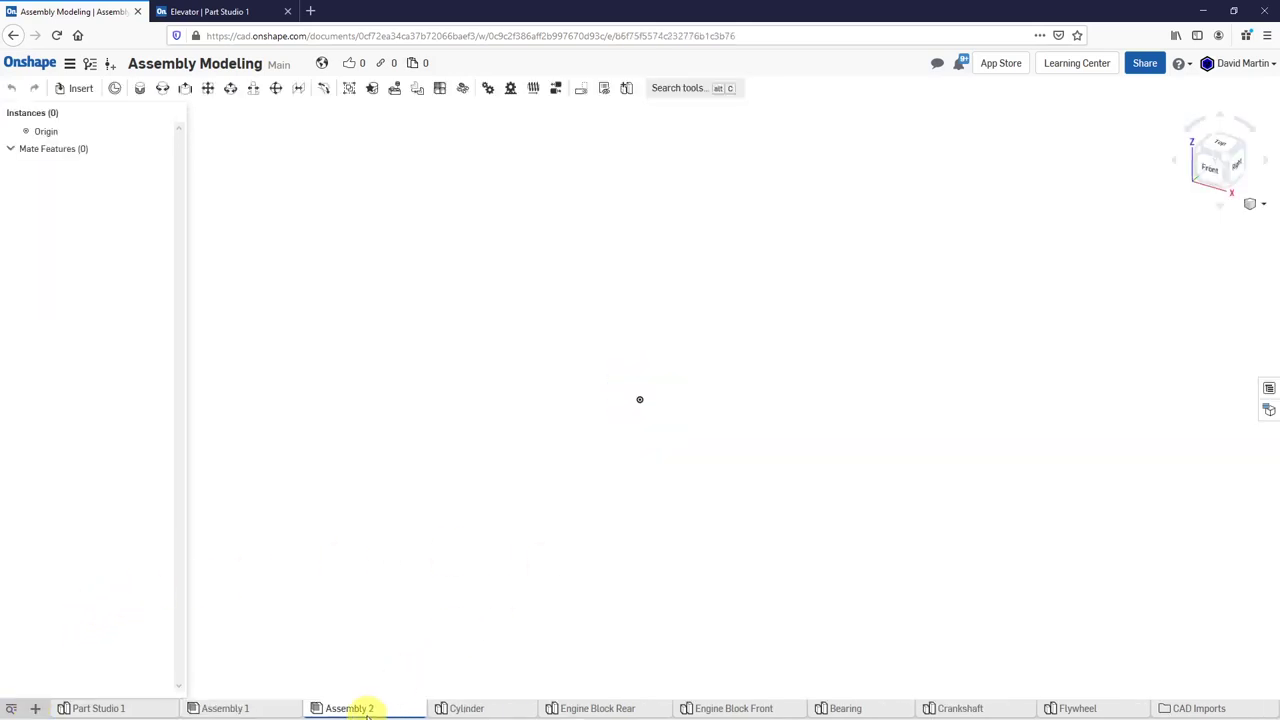
{"action": "right_click", "coordinate": [355, 706]}
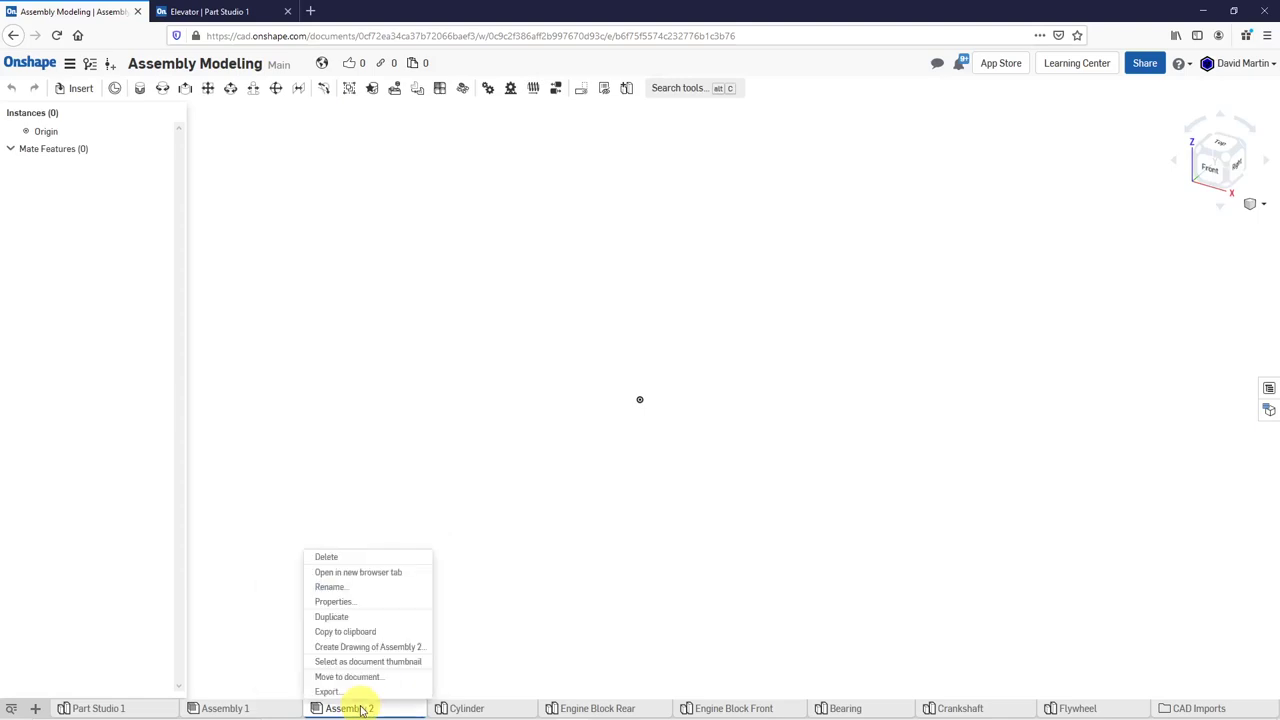
{"action": "left_click", "coordinate": [350, 589]}
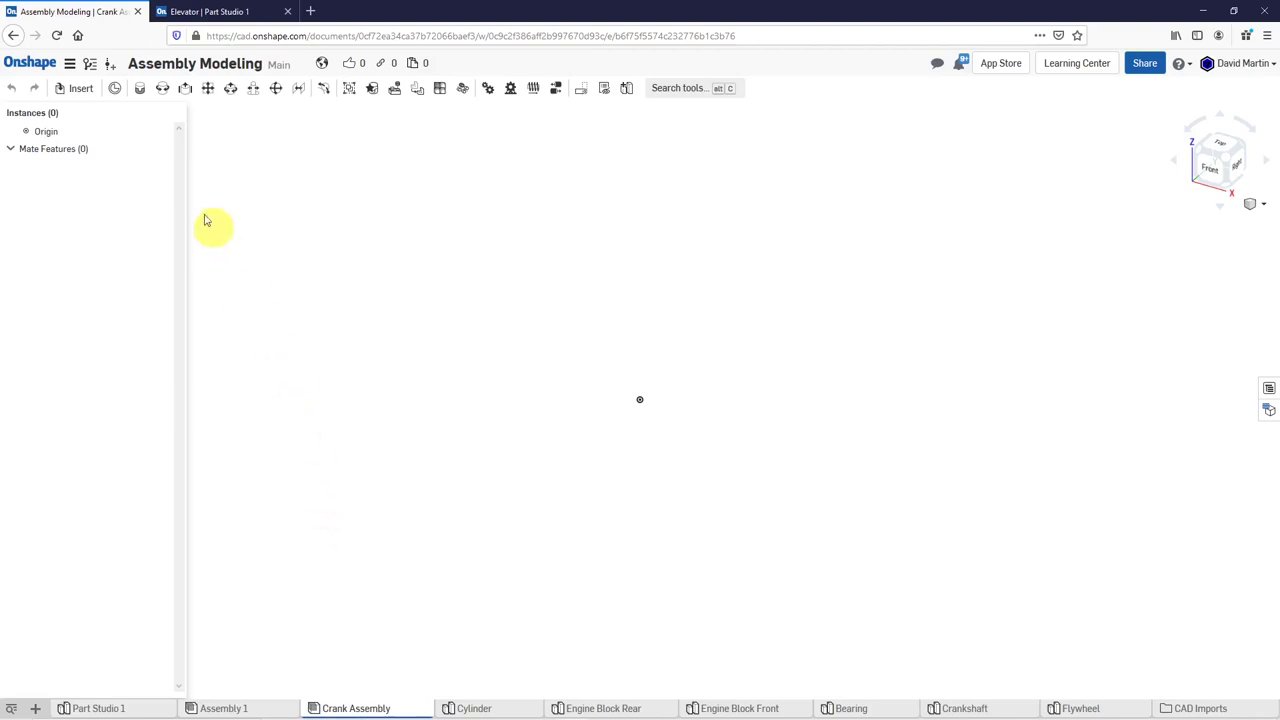
- Insert the Crankshaft and the Flywheel into the Crank Assembly, placing them side by side
{"action": "left_click", "coordinate": [84, 92]}
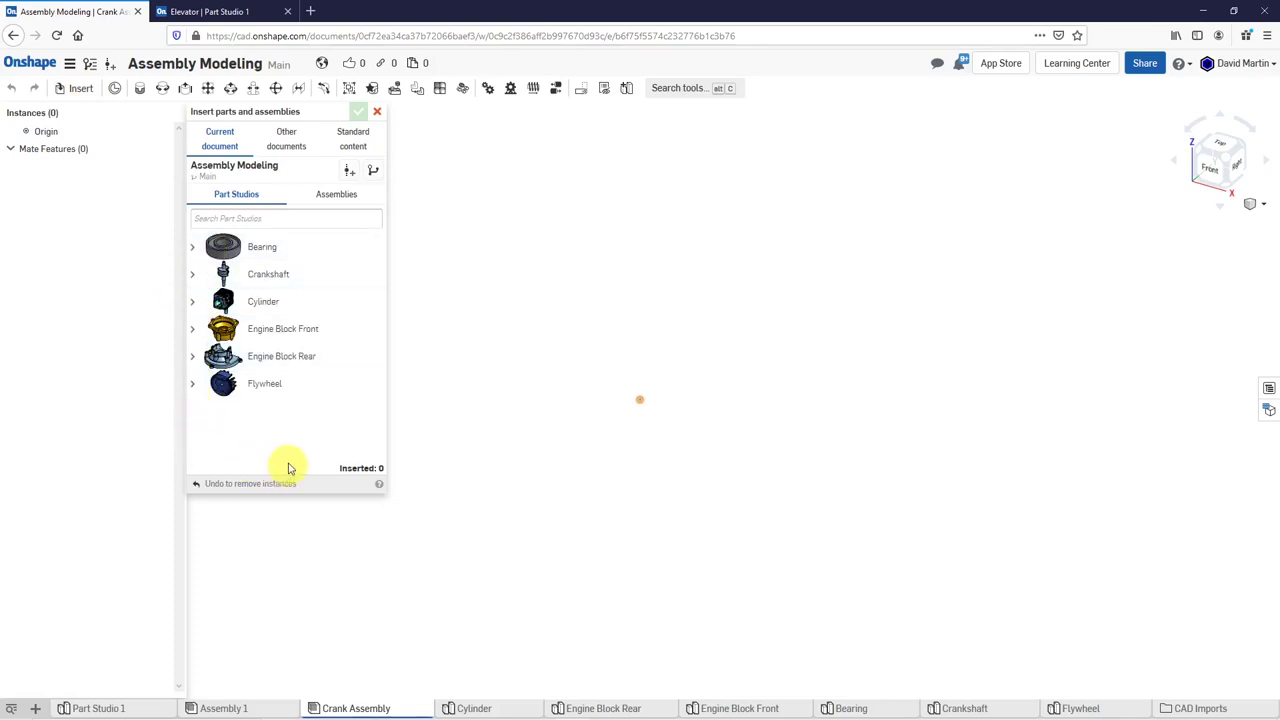
{"action": "left_click", "coordinate": [259, 284]}
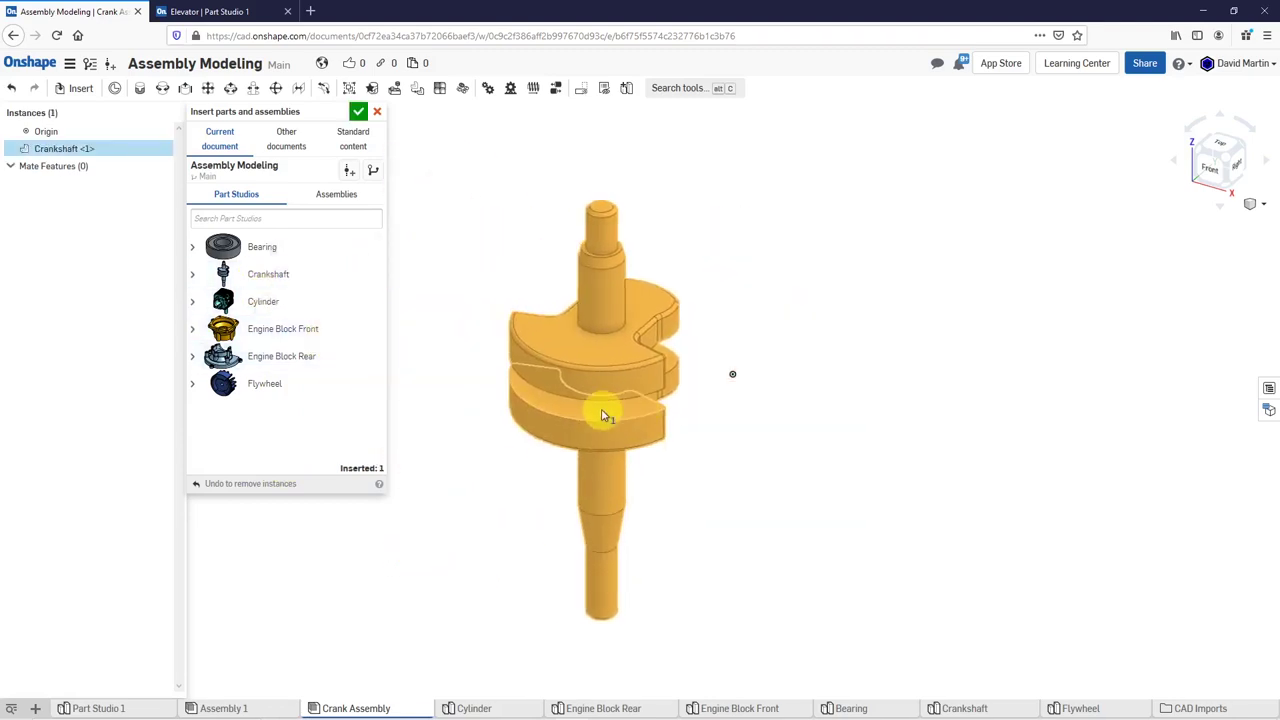
{"action": "left_click", "coordinate": [604, 416]}
{"action": "left_click", "coordinate": [278, 388]}
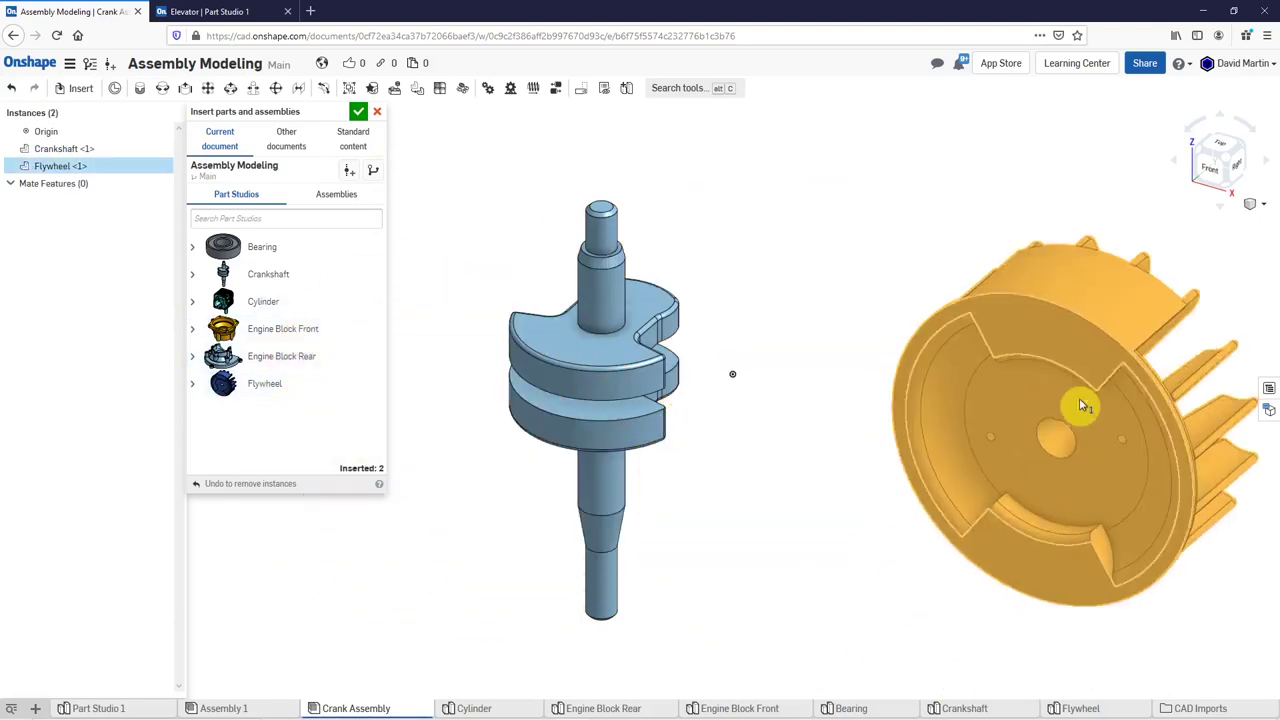
{"action": "left_click", "coordinate": [1037, 300]}
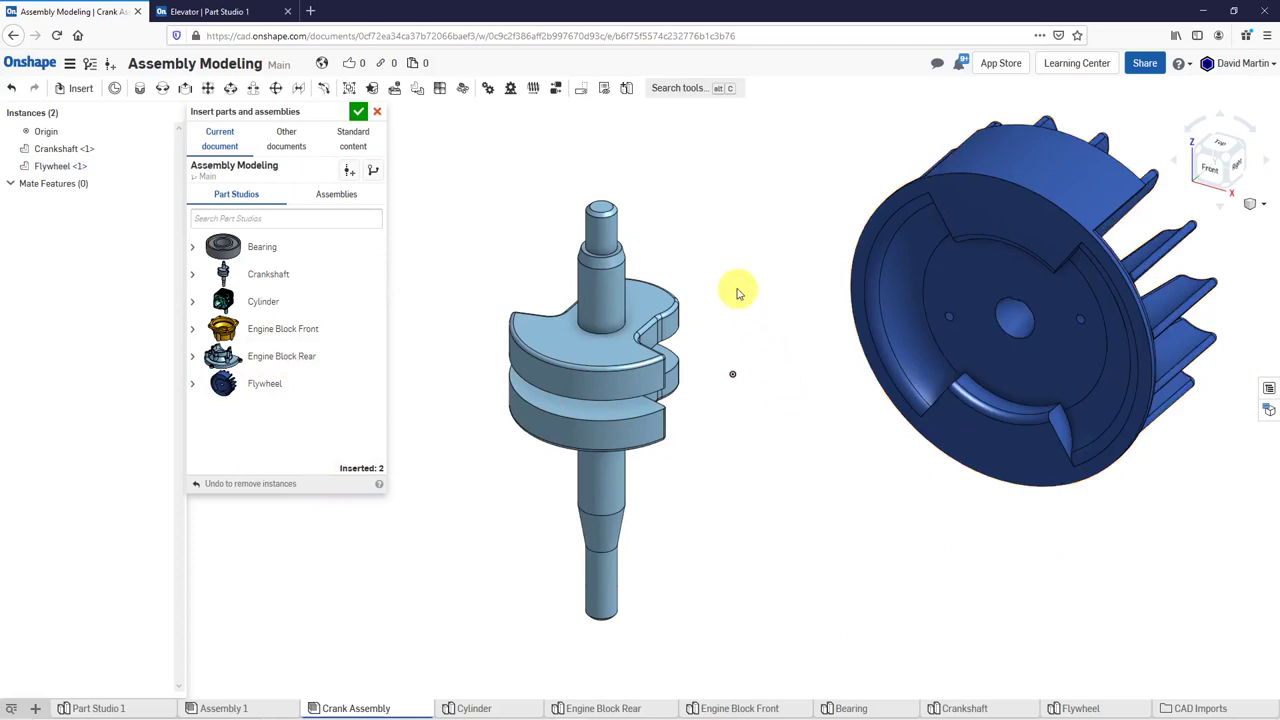
{"action": "left_click", "coordinate": [358, 115]}
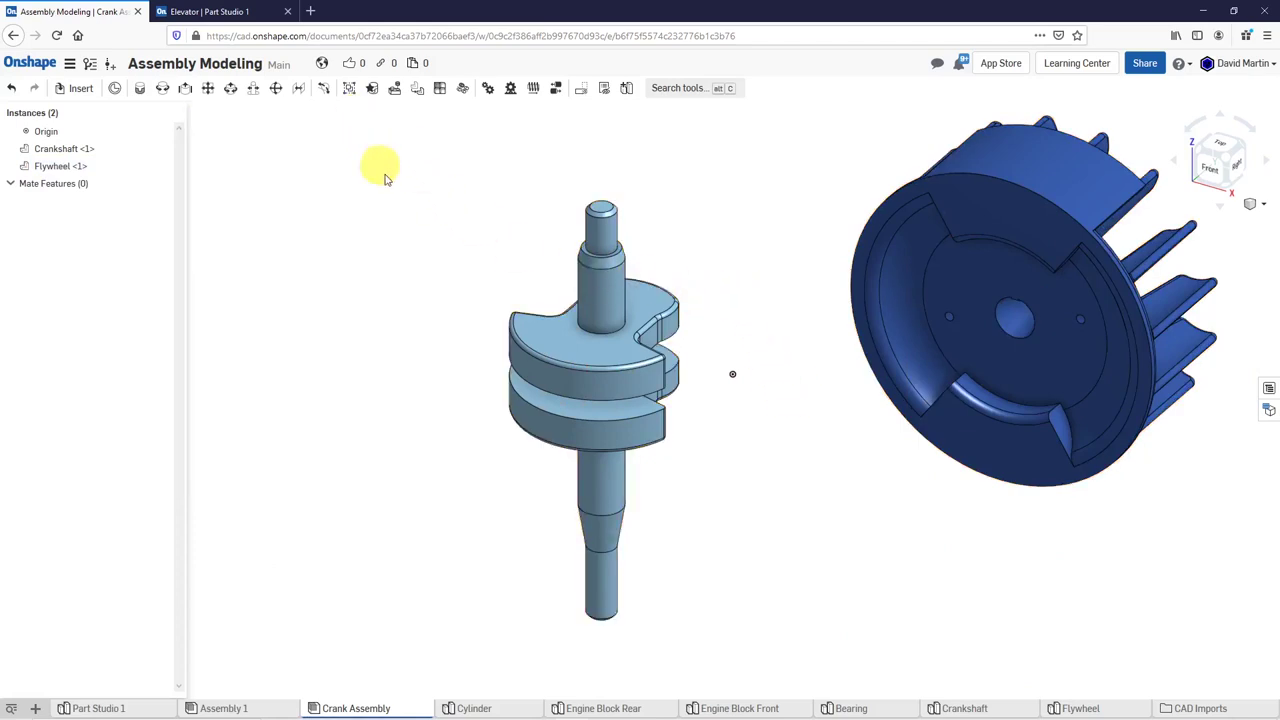
- Rotate the Crankshaft about 80 degrees so its shaft lies nearly horizontal, pointing towards the Flywheel
{"action": "left_click", "coordinate": [570, 357]}
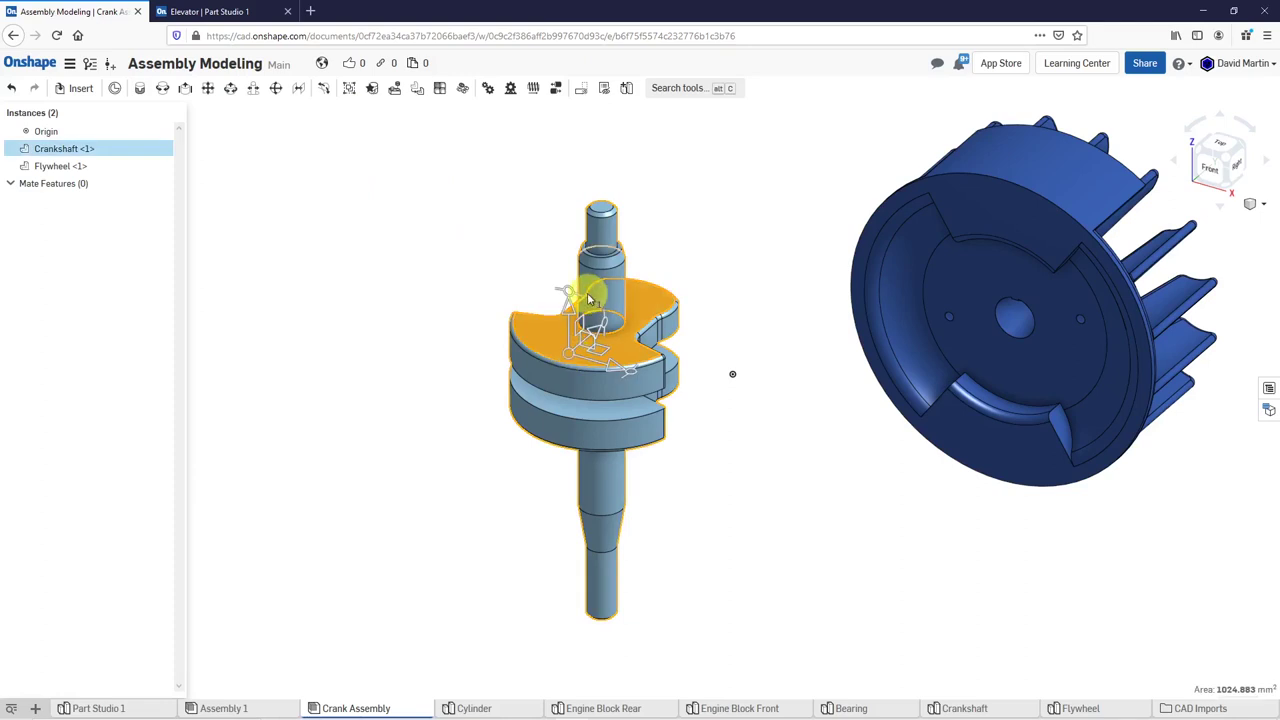
{"action": "left_click_drag", "start_coordinate": [603, 323], "coordinate": [575, 296]}
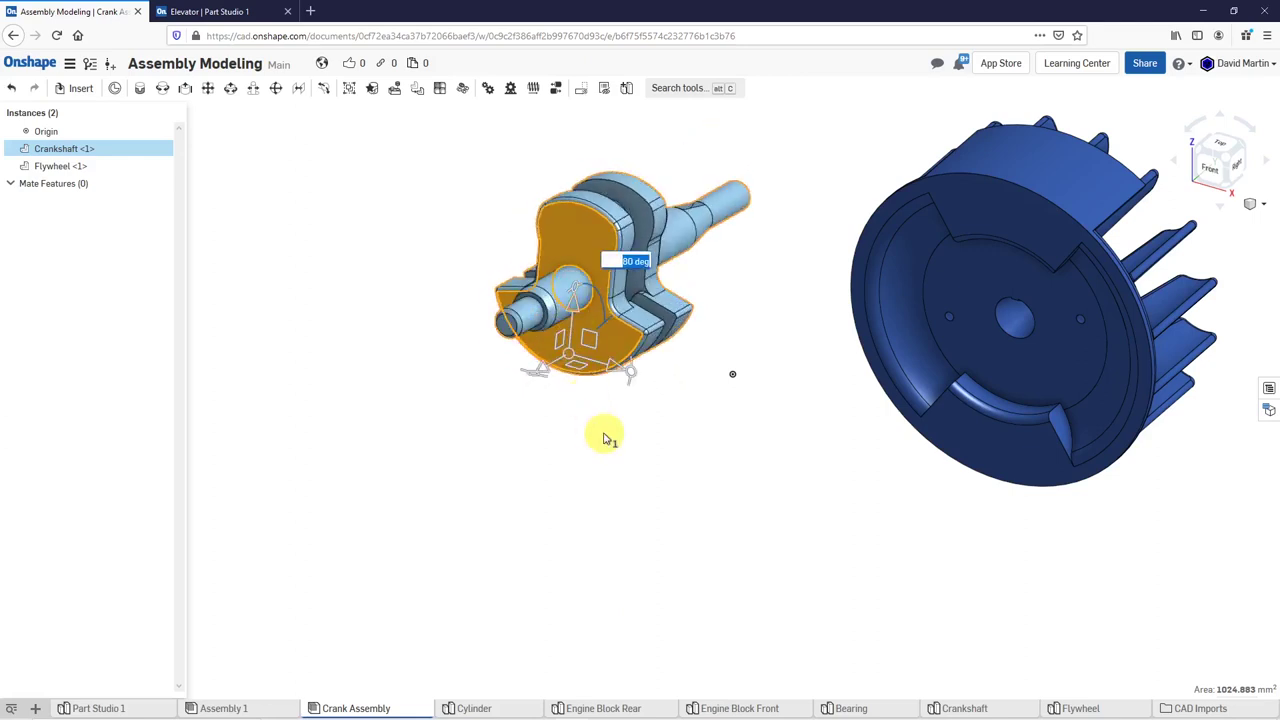
{"action": "right_click_drag", "start_coordinate": [623, 394], "coordinate": [531, 386]}
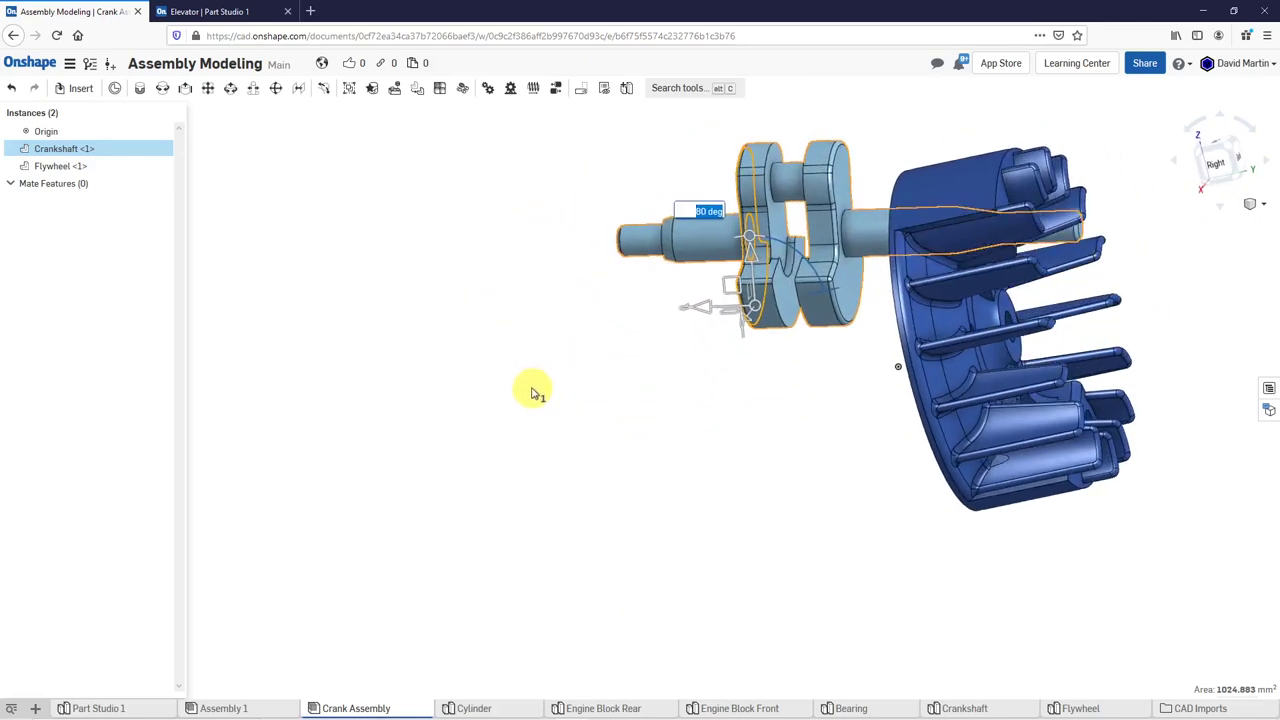
{"action": "right_click_drag", "start_coordinate": [617, 440], "coordinate": [662, 448]}
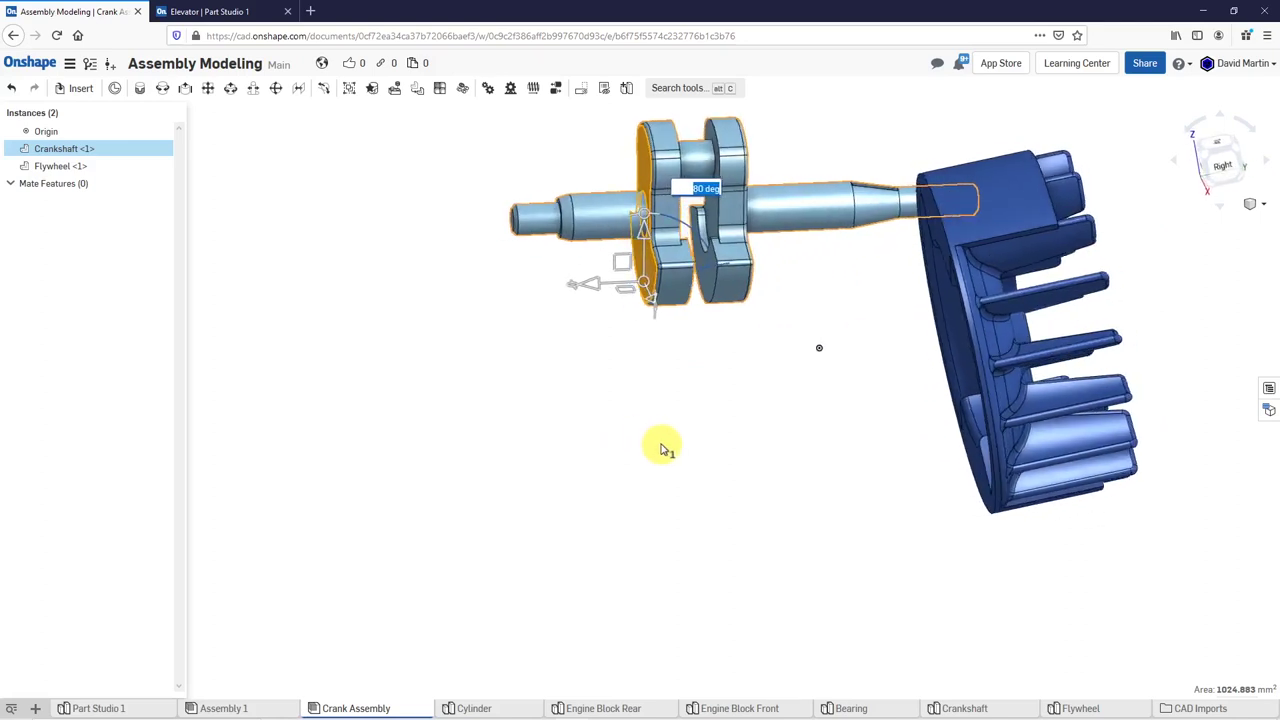
{"action": "left_click", "coordinate": [1015, 398]}
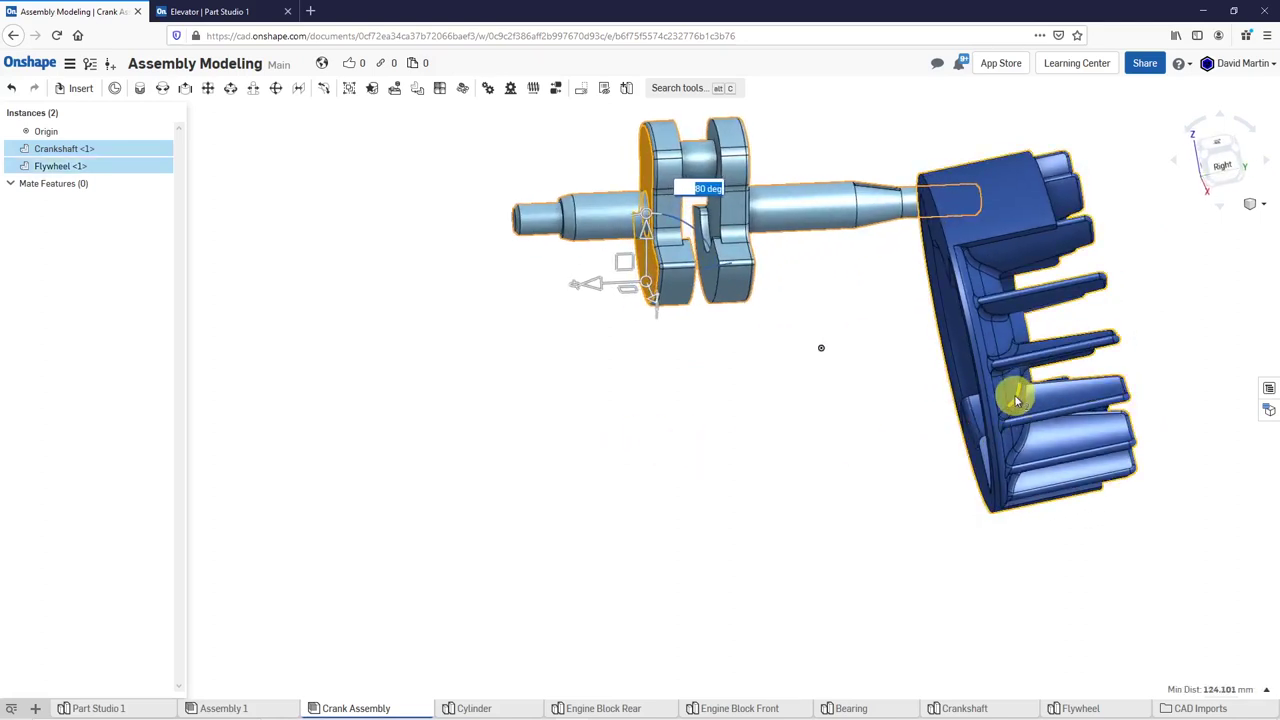
{"action": "left_click", "coordinate": [880, 510]}
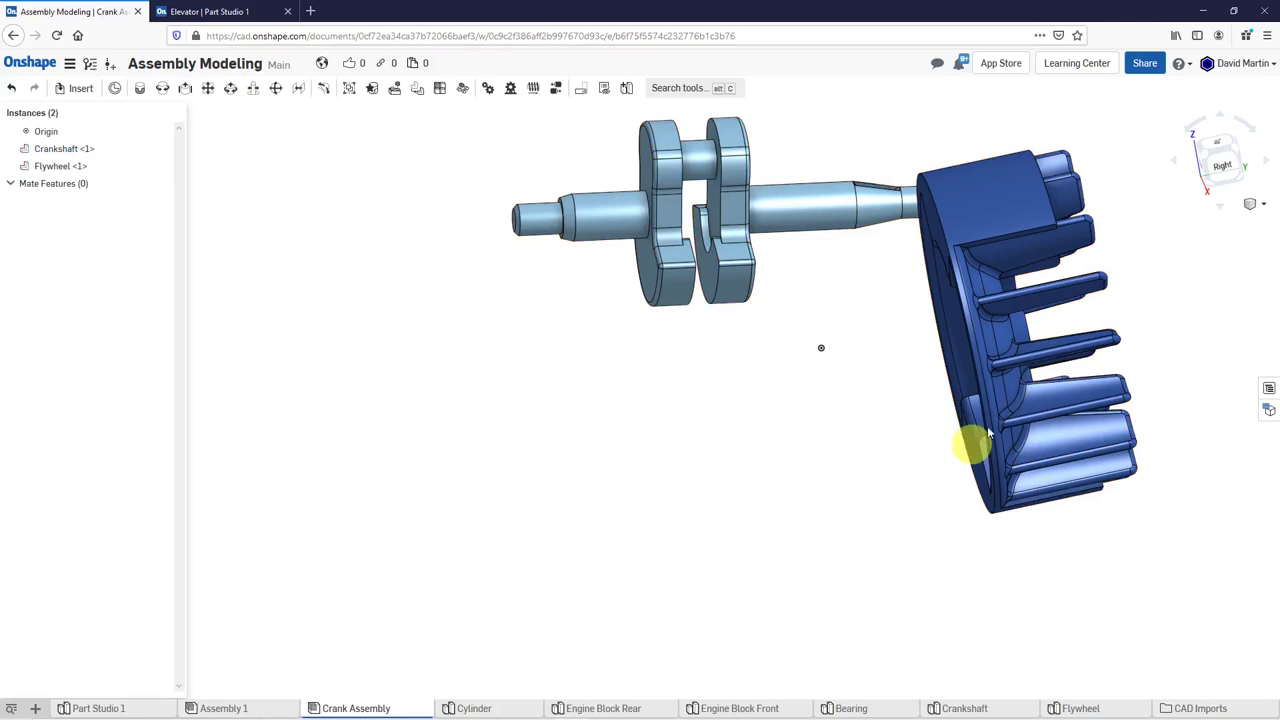
- Move the Flywheel about 39 mm along its axis, away from the Crankshaft
{"action": "left_click", "coordinate": [1012, 384]}
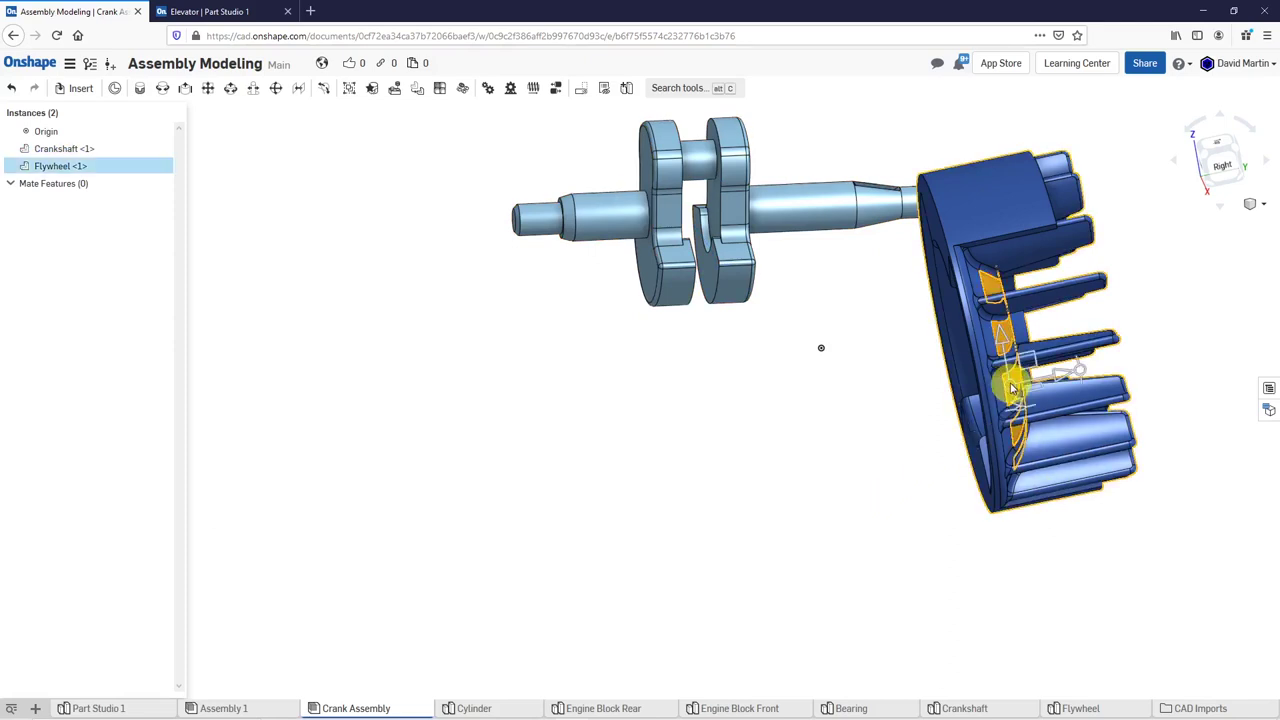
{"action": "left_click_drag", "start_coordinate": [1040, 388], "coordinate": [1185, 343]}
{"action": "right_click_drag", "start_coordinate": [763, 400], "coordinate": [766, 457]}
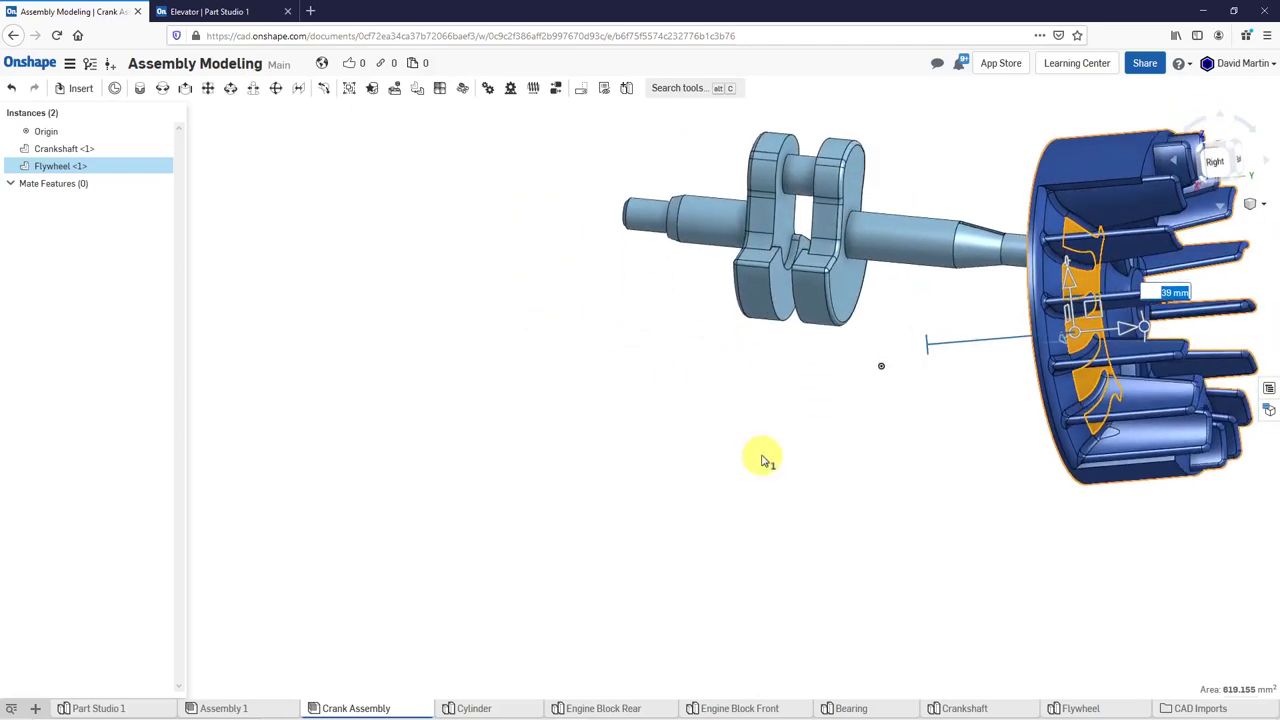
{"action": "left_click", "coordinate": [760, 460]}
- Move the Crankshaft so the centre of its 12 mm circular edge beside the crank web sits on the assembly origin, and fix it there
{"action": "scroll", "coordinate": [900, 216], "scroll_direction": "up", "scroll_amount": 3}
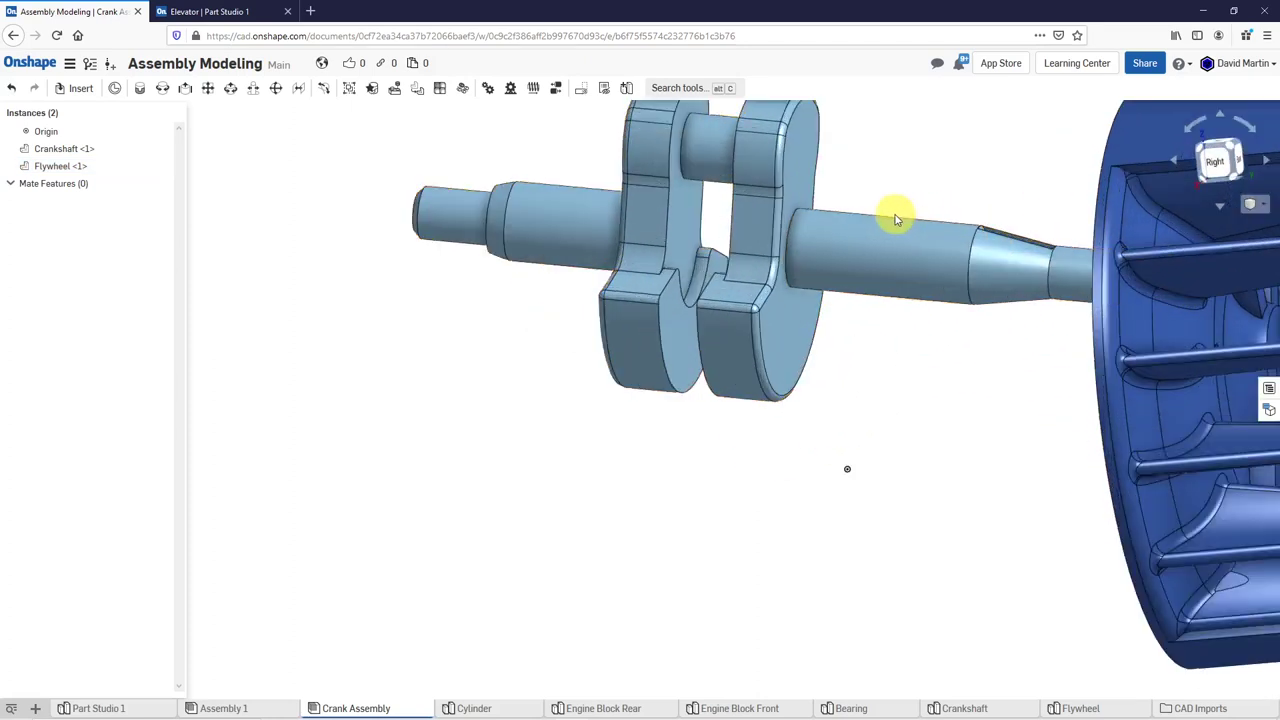
{"action": "left_click", "coordinate": [791, 229]}
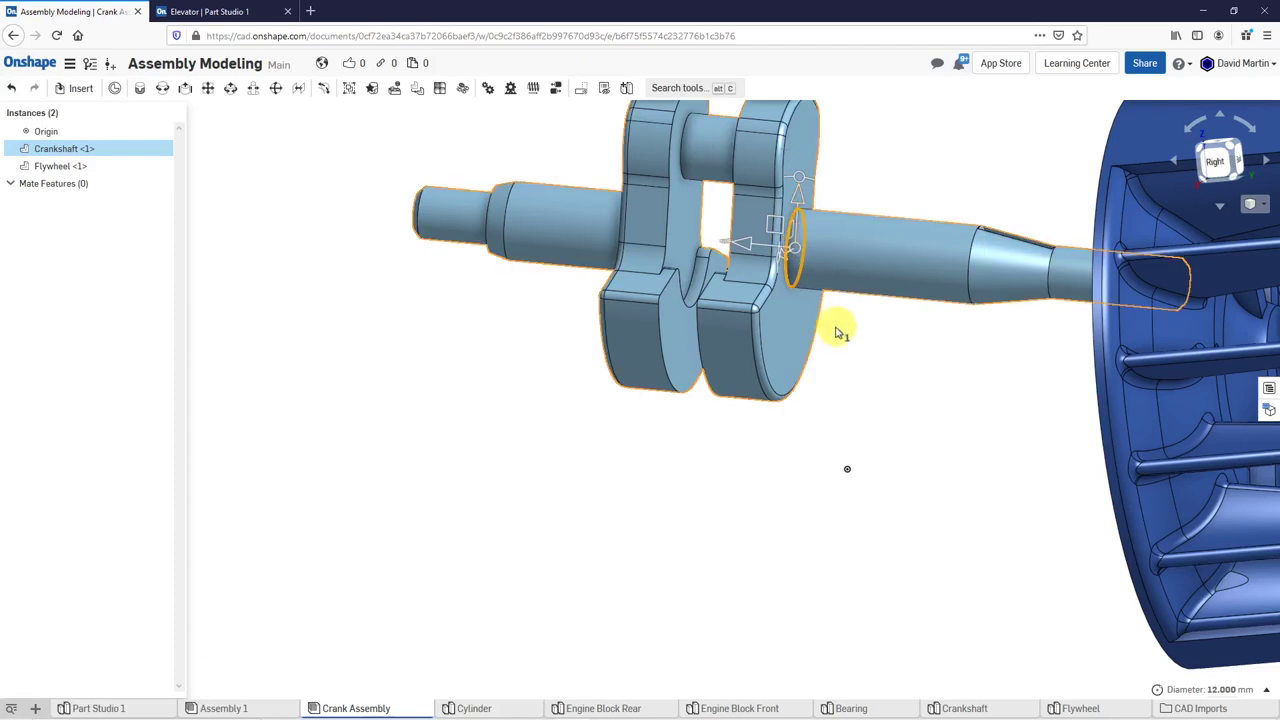
{"action": "right_click", "coordinate": [797, 252]}
{"action": "left_click", "coordinate": [820, 258]}
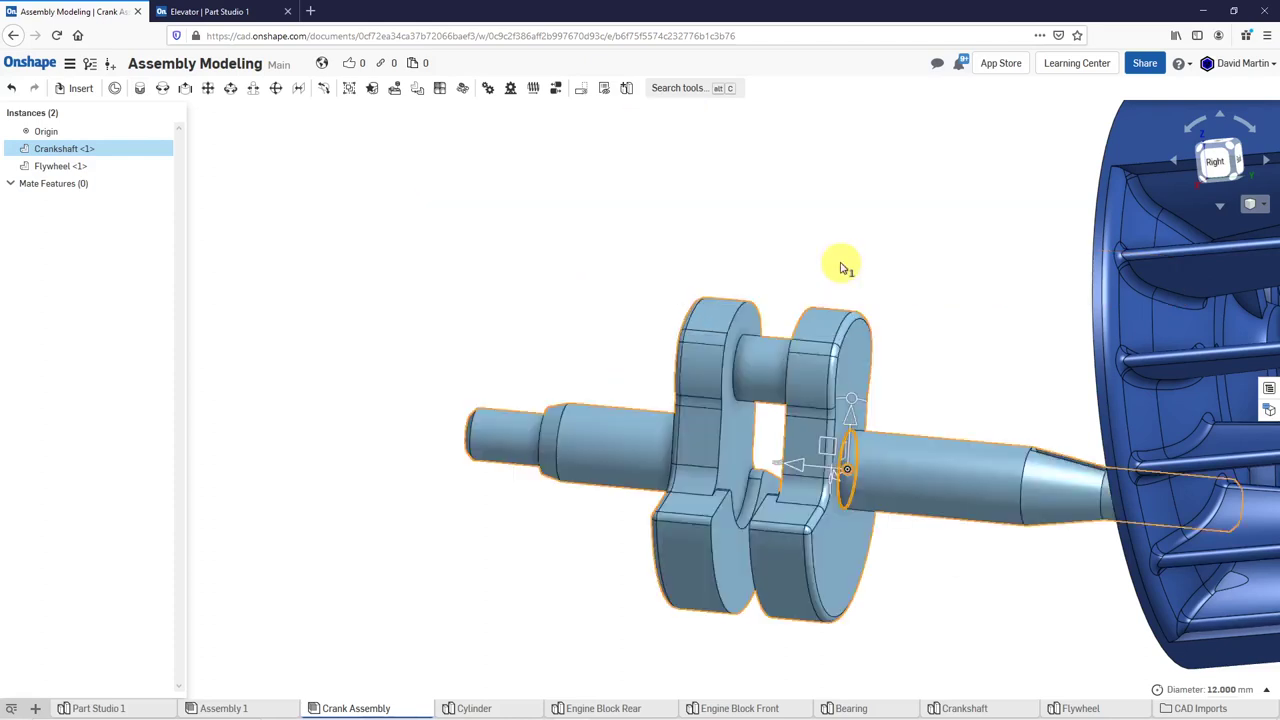
{"action": "scroll", "coordinate": [485, 275], "scroll_direction": "down", "scroll_amount": 2}
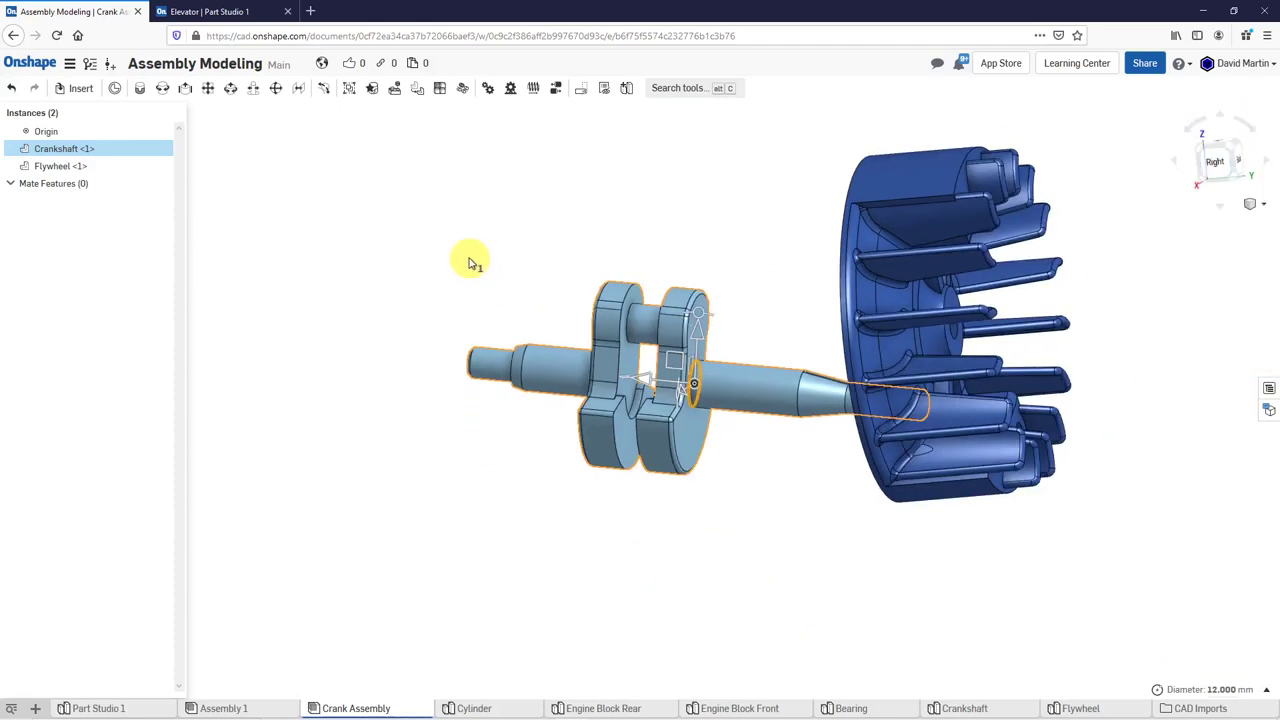
{"action": "right_click", "coordinate": [469, 259]}
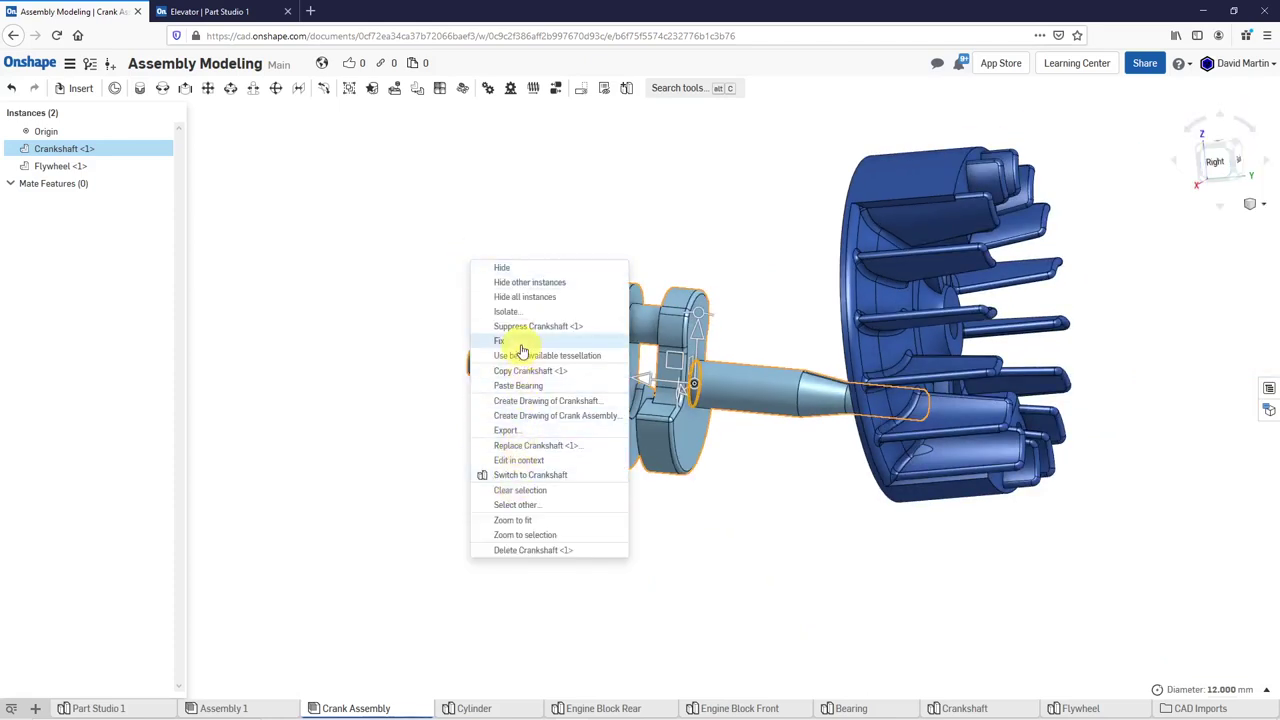
{"action": "left_click", "coordinate": [521, 349]}
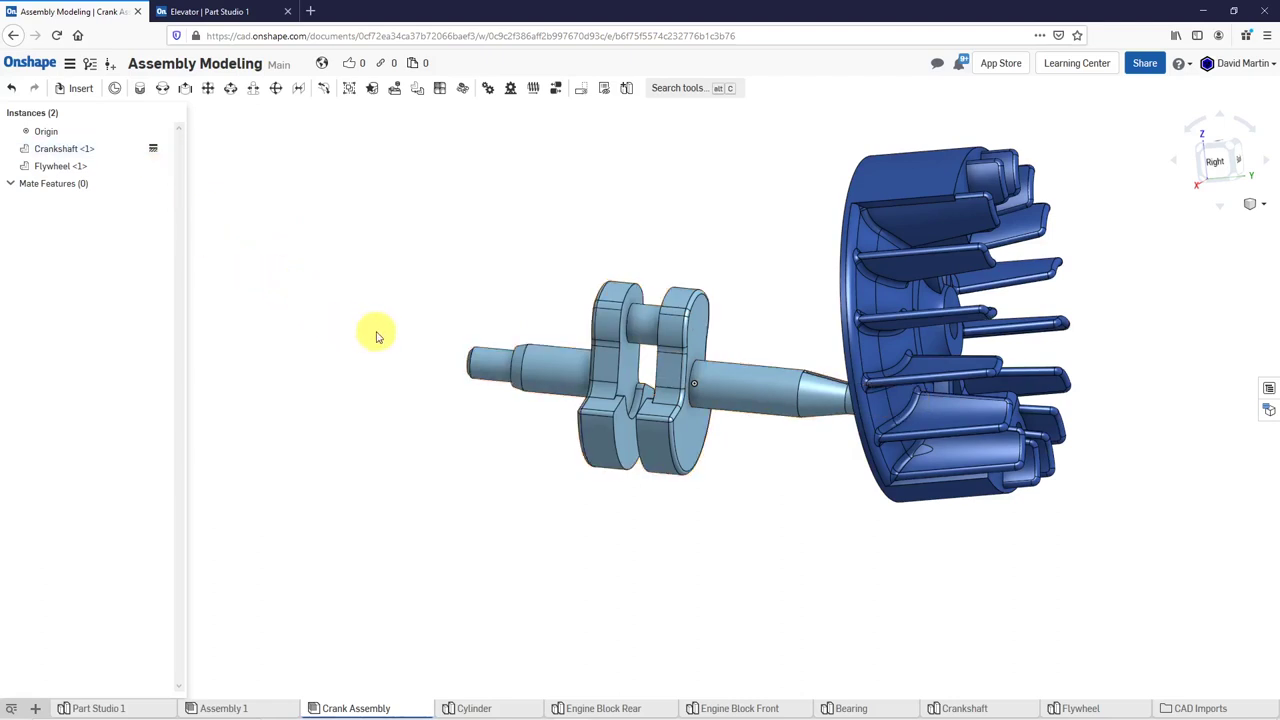
- Add a Fastened mate without offset joining the circular edge at the start of the Crankshaft's taper to the Flywheel's central bore edge
{"action": "left_click", "coordinate": [141, 94]}
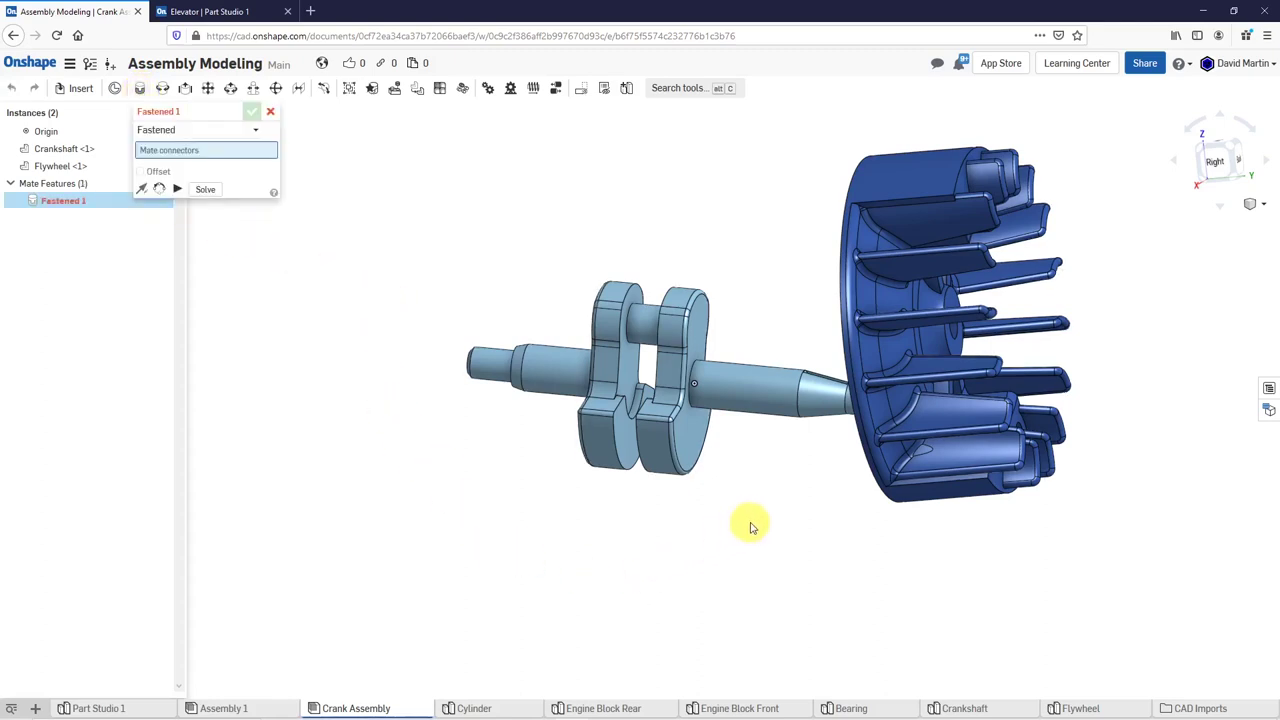
{"action": "left_click", "coordinate": [801, 419]}
{"action": "right_click_drag", "start_coordinate": [815, 483], "coordinate": [897, 491]}
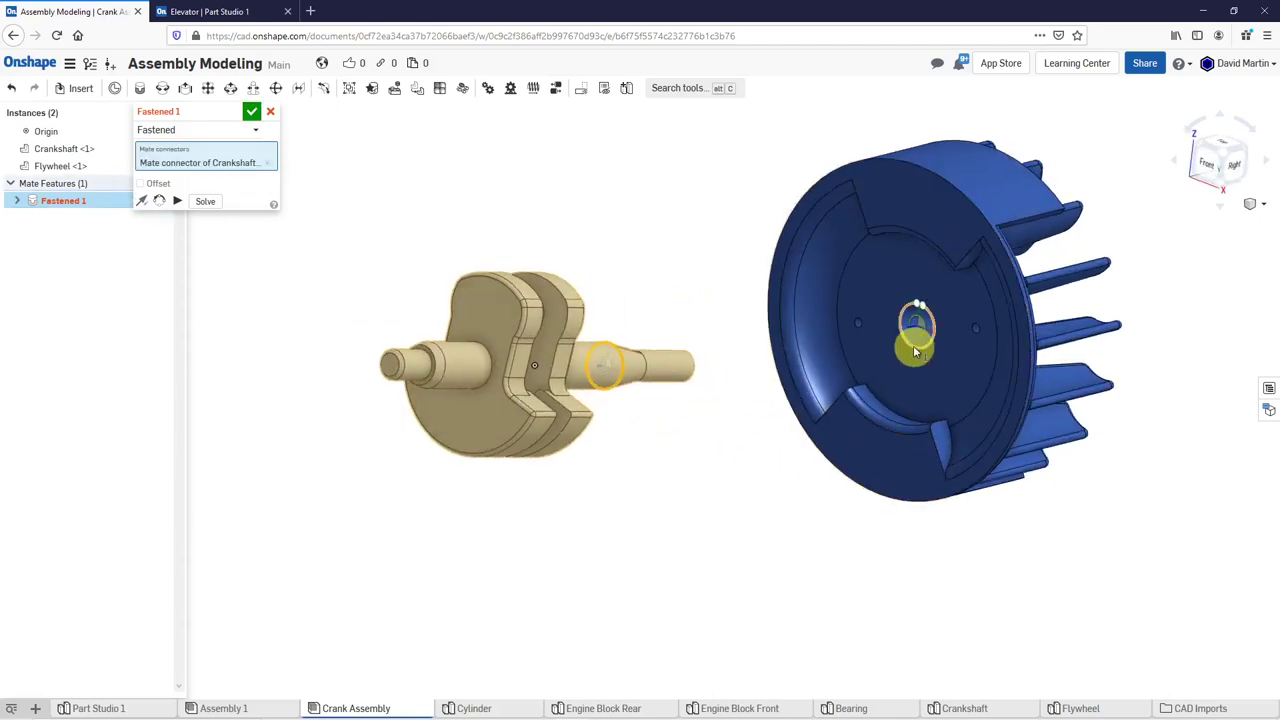
{"action": "left_click", "coordinate": [915, 348]}
{"action": "right_click_drag", "start_coordinate": [820, 449], "coordinate": [632, 440]}
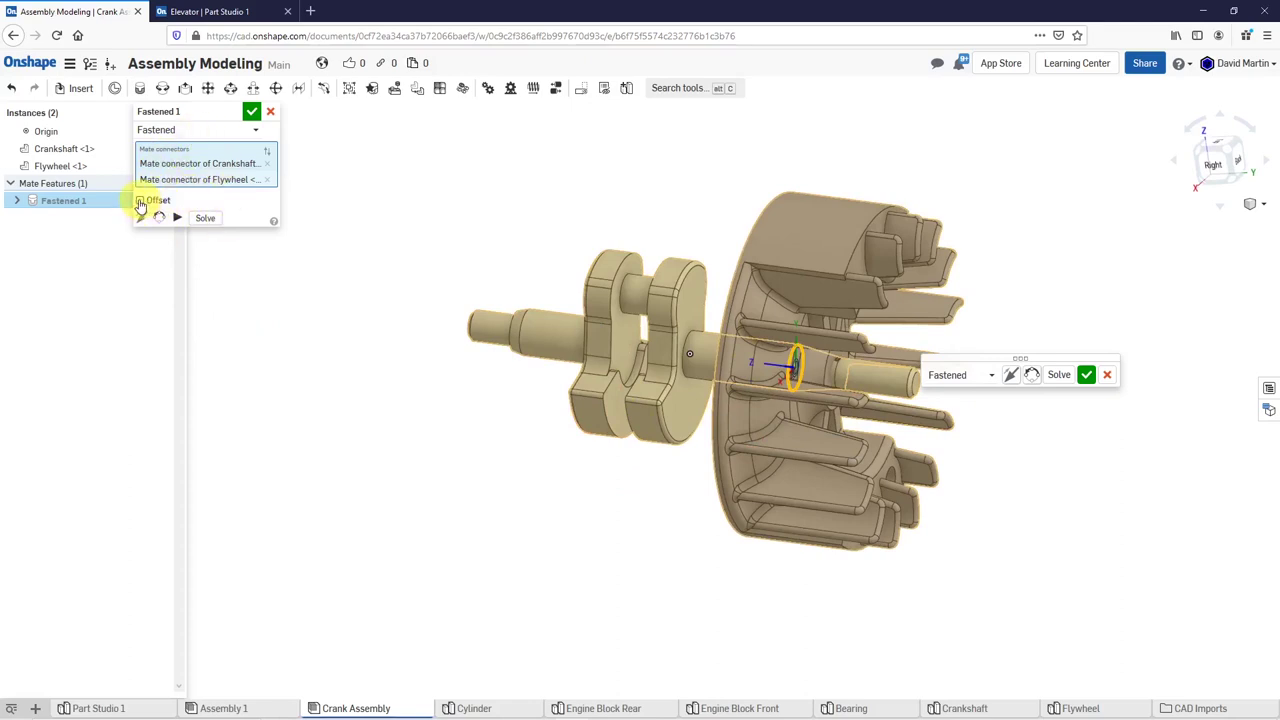
{"action": "left_click", "coordinate": [141, 201]}
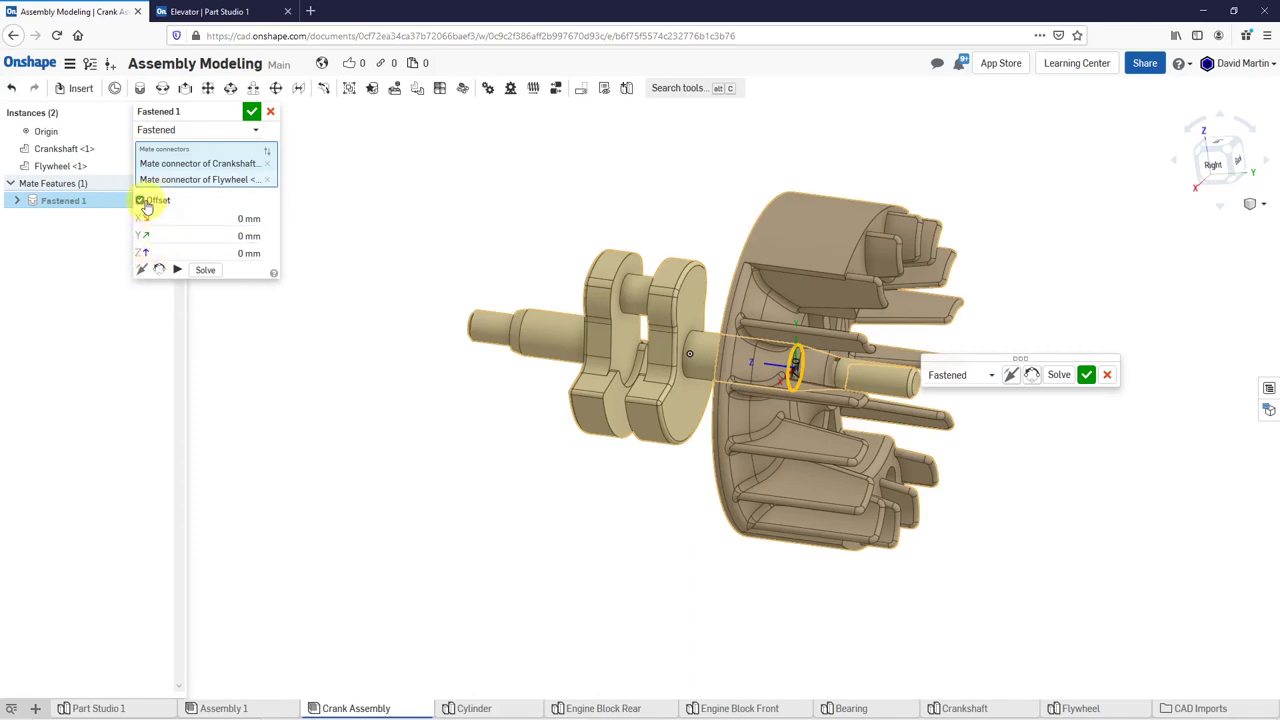
{"action": "left_click", "coordinate": [141, 202]}
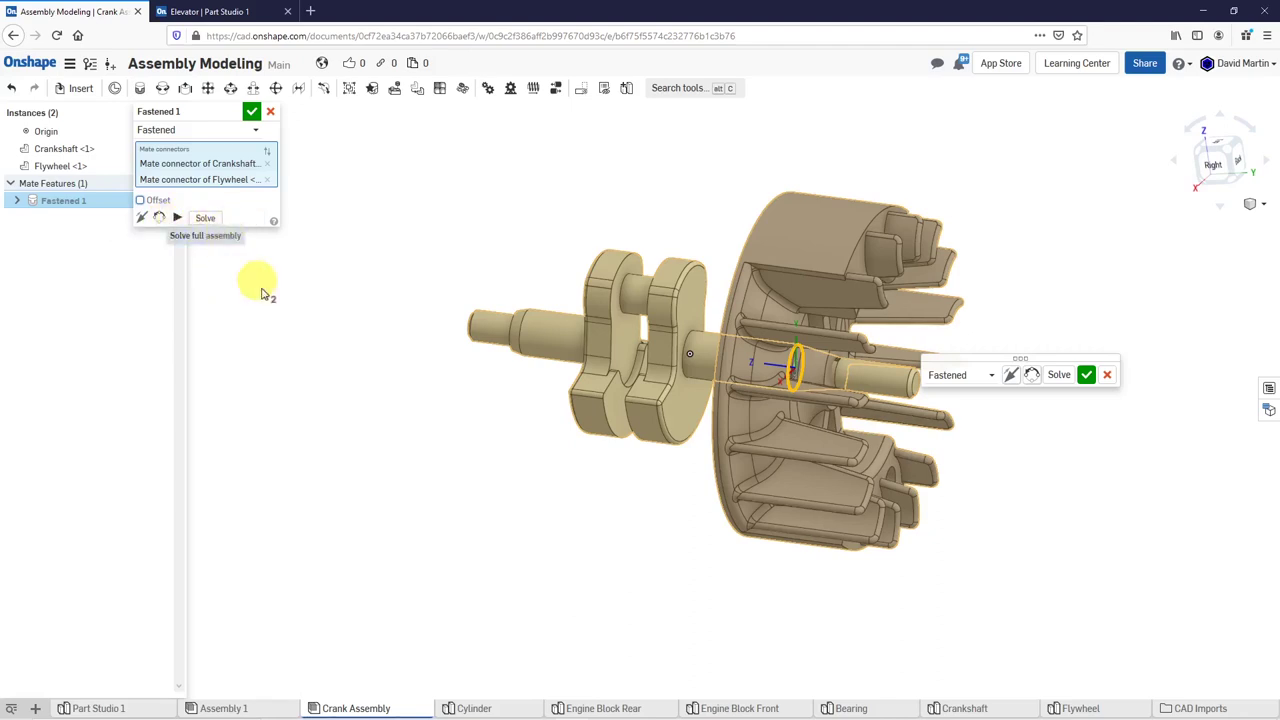
{"action": "left_click", "coordinate": [252, 112]}
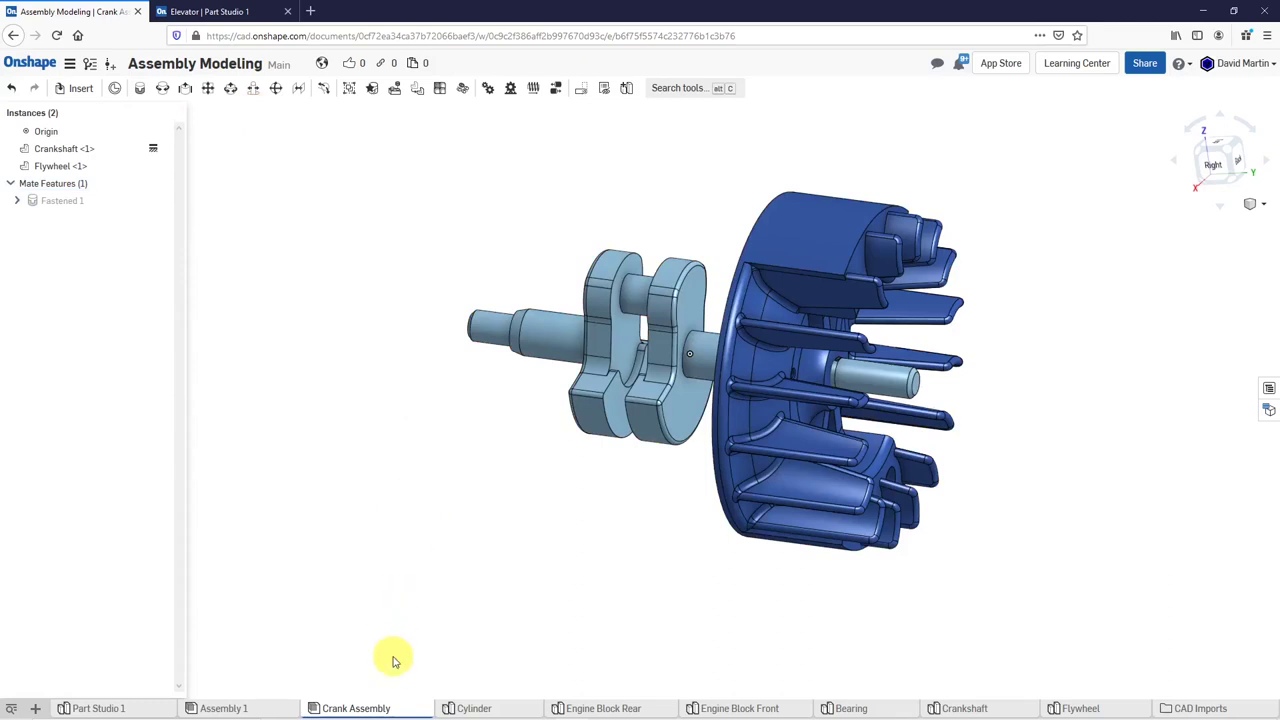
- Insert the Crank Assembly as a subassembly into Assembly 1, placing it beside the engine block
{"action": "left_click", "coordinate": [258, 708]}
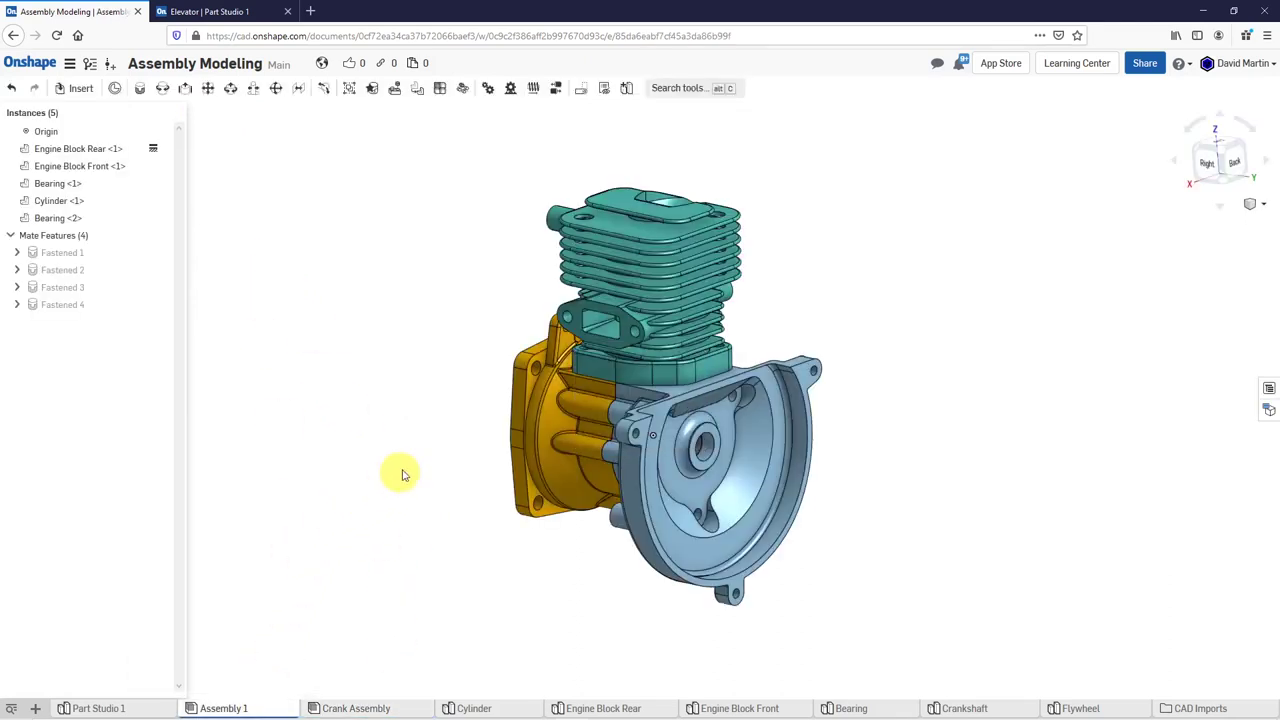
{"action": "mouse_move", "coordinate": [474, 443]}
{"action": "right_mouse_down"}
{"action": "mouse_move", "coordinate": [545, 437]}
{"action": "mouse_move", "coordinate": [477, 431]}
{"action": "mouse_move", "coordinate": [491, 443]}
{"action": "mouse_move", "coordinate": [449, 446]}
{"action": "right_mouse_up"}
{"action": "scroll", "coordinate": [467, 440], "scroll_direction": "down", "scroll_amount": 3}
{"action": "scroll", "coordinate": [708, 372], "scroll_direction": "up", "scroll_amount": 3}
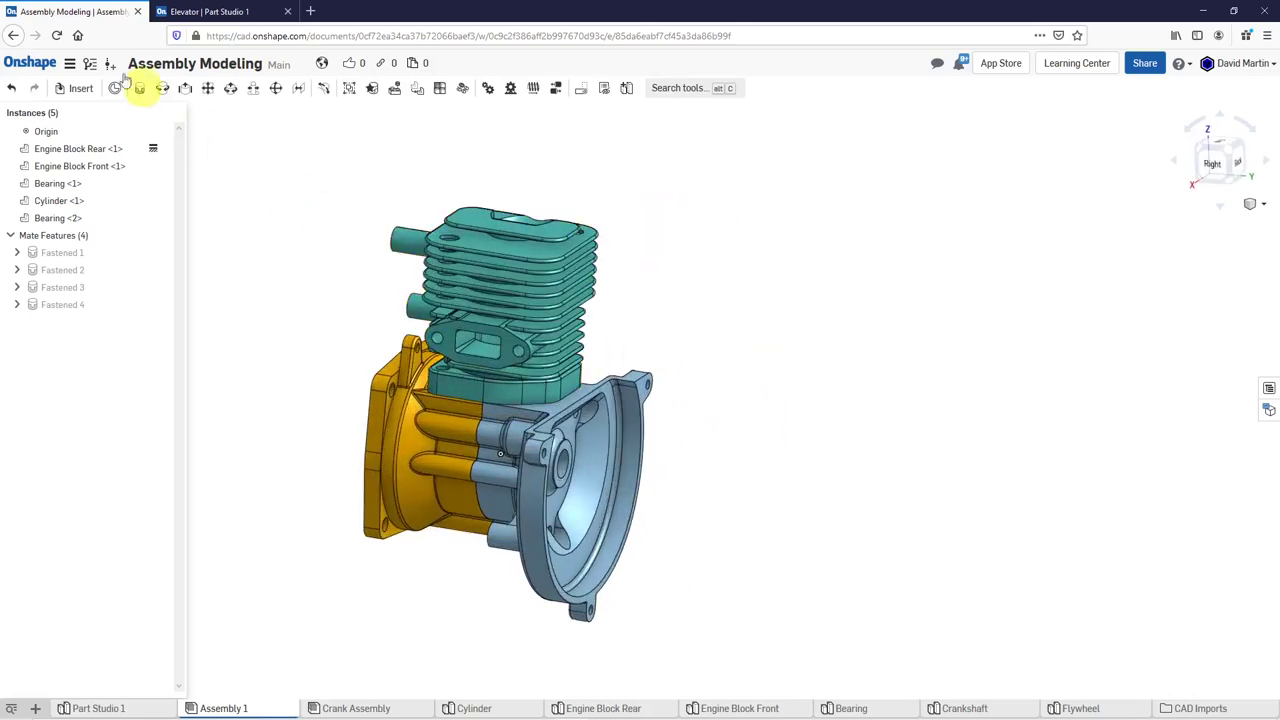
{"action": "left_click", "coordinate": [77, 91]}
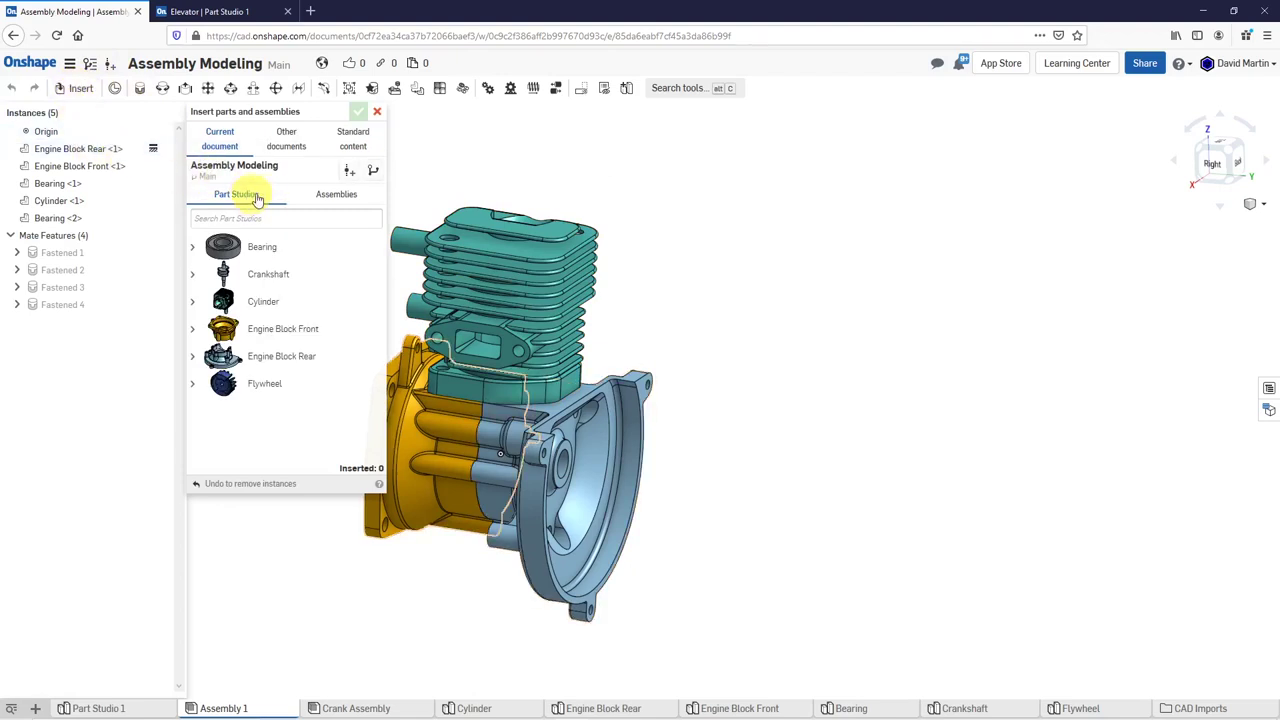
{"action": "left_click", "coordinate": [340, 195]}
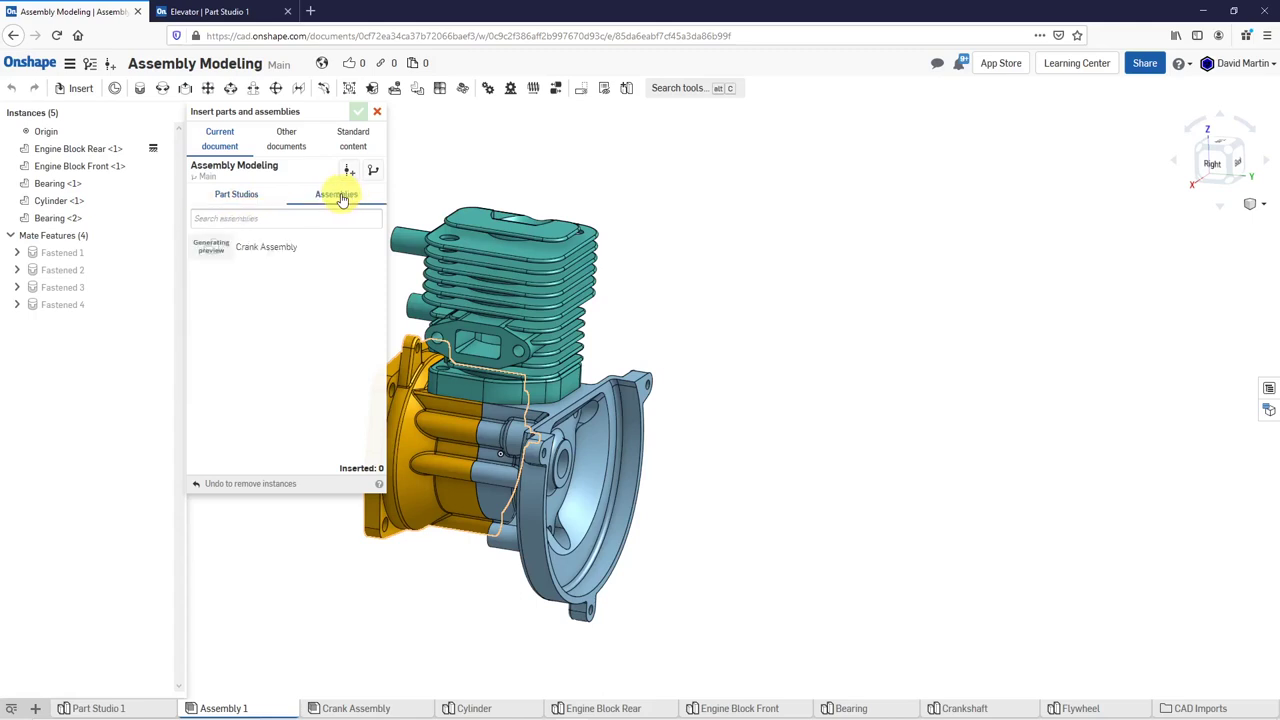
{"action": "left_click", "coordinate": [266, 256]}
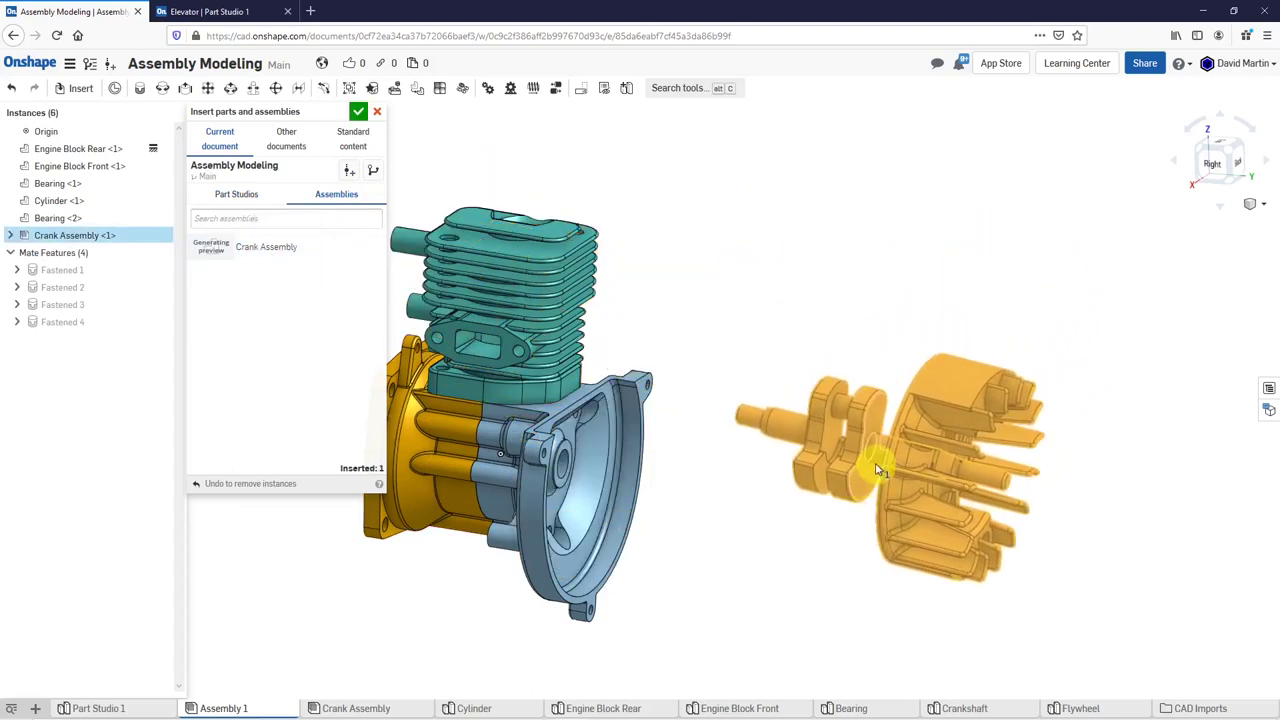
{"action": "left_click", "coordinate": [878, 470]}
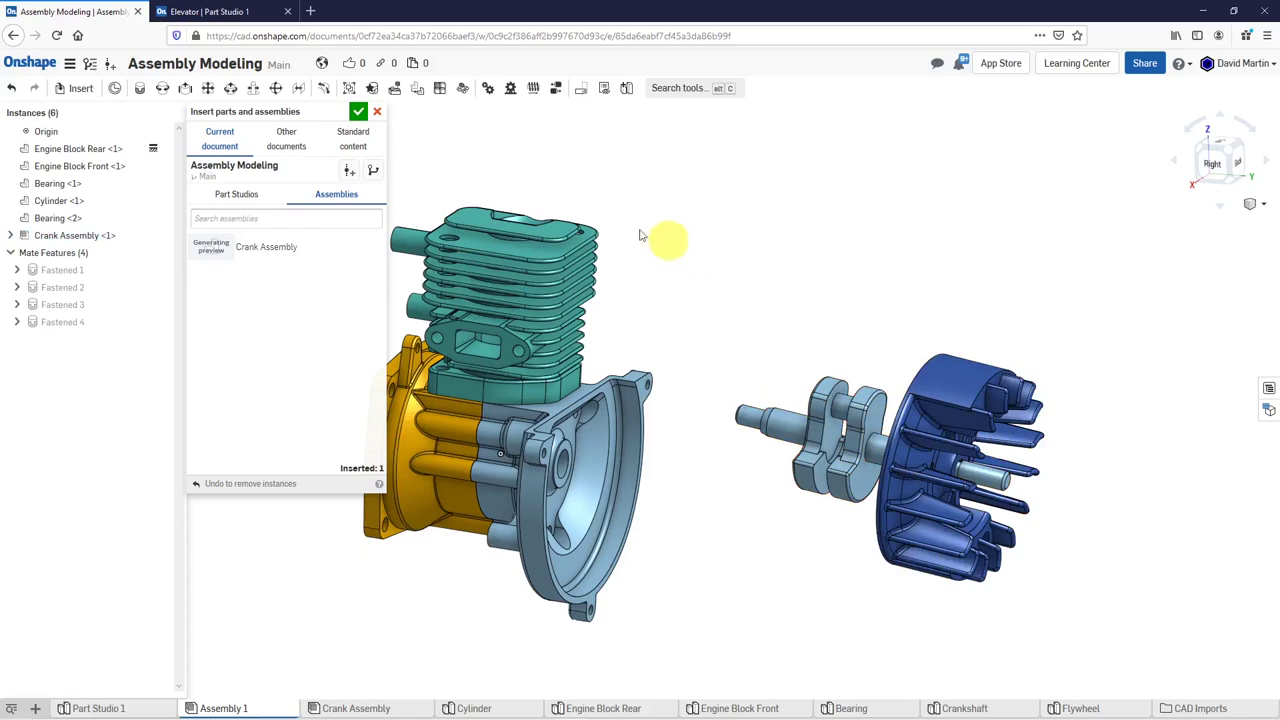
{"action": "left_click", "coordinate": [358, 116]}
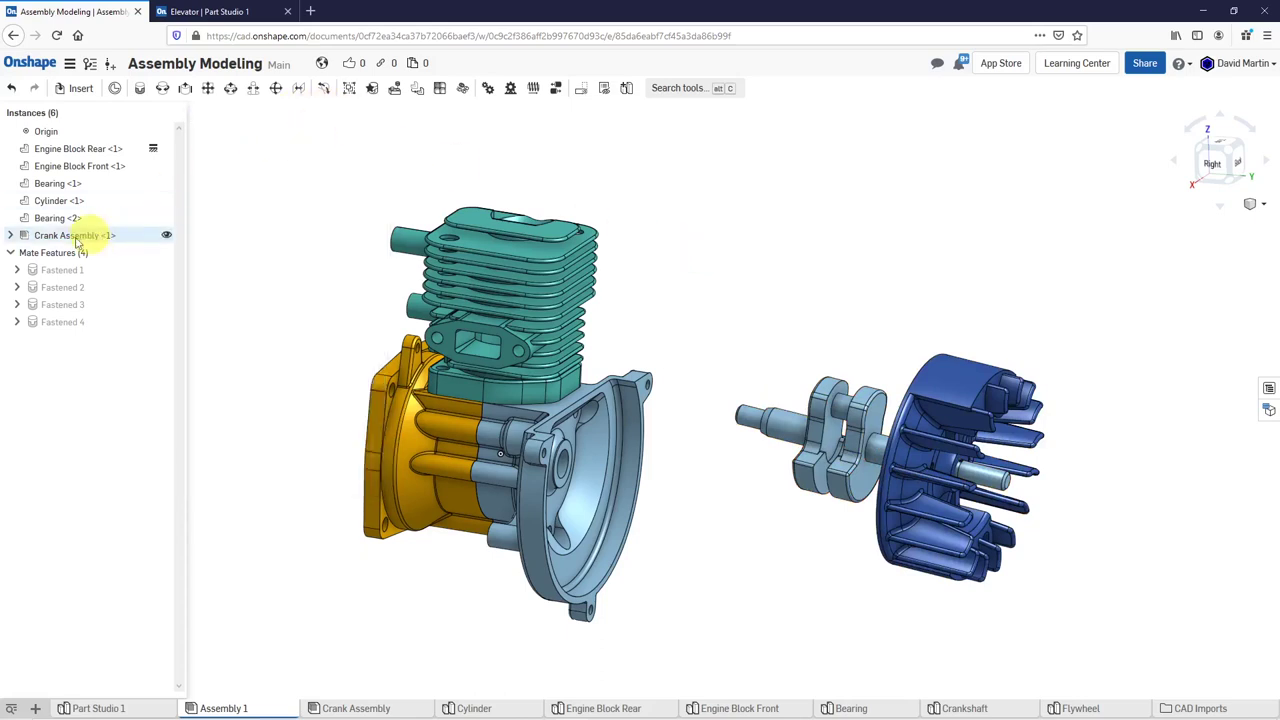
- Isolate Engine Block Front together with the Crankshaft in Assembly 1
{"action": "mouse_move", "coordinate": [617, 250]}
{"action": "right_mouse_down"}
{"action": "mouse_move", "coordinate": [654, 234]}
{"action": "mouse_move", "coordinate": [626, 257]}
{"action": "mouse_move", "coordinate": [571, 229]}
{"action": "mouse_move", "coordinate": [592, 263]}
{"action": "mouse_move", "coordinate": [611, 254]}
{"action": "mouse_move", "coordinate": [597, 229]}
{"action": "mouse_move", "coordinate": [613, 268]}
{"action": "right_mouse_up"}
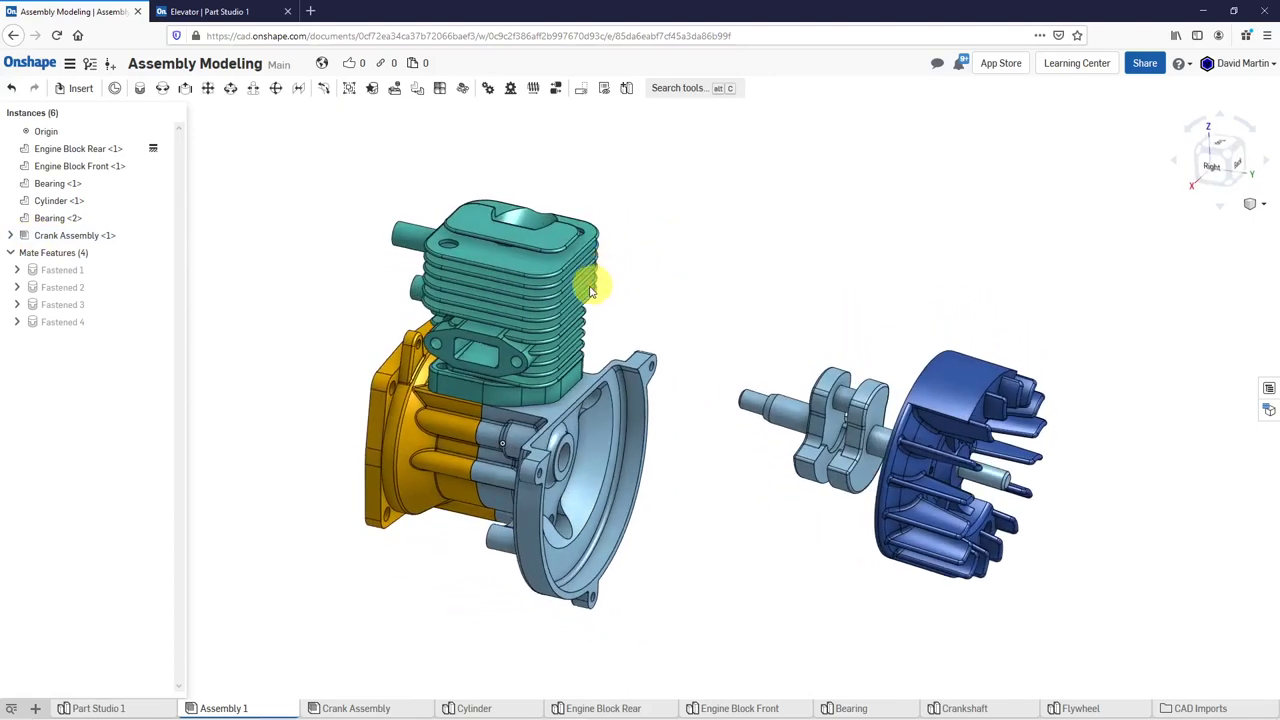
{"action": "left_click", "coordinate": [418, 481]}
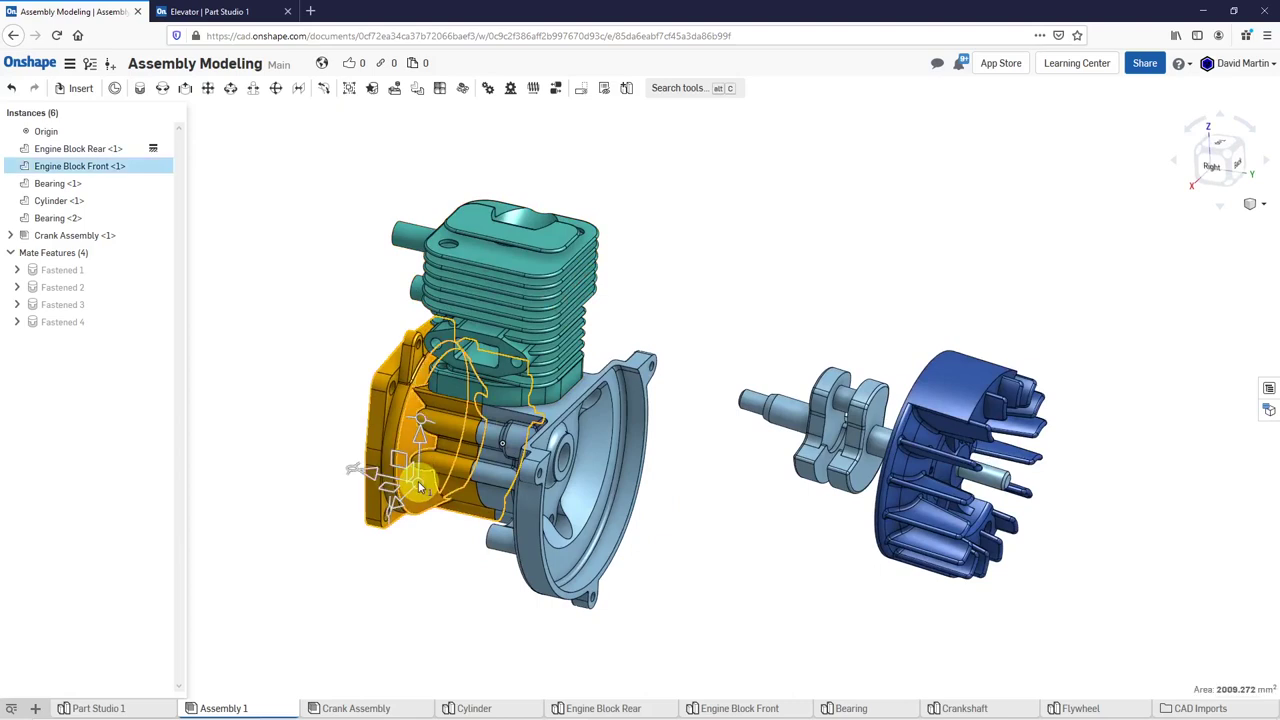
{"action": "right_click", "coordinate": [790, 405]}
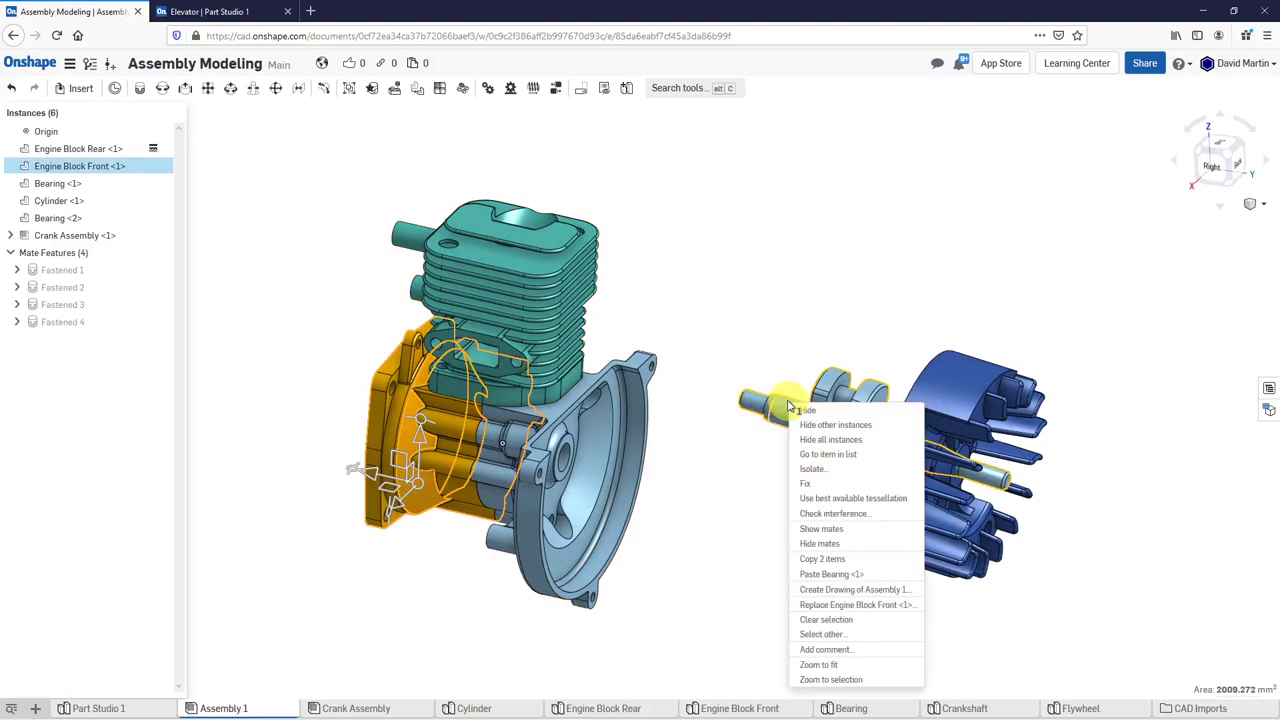
{"action": "left_click", "coordinate": [806, 469]}
{"action": "right_click_drag", "start_coordinate": [806, 469], "coordinate": [680, 357]}
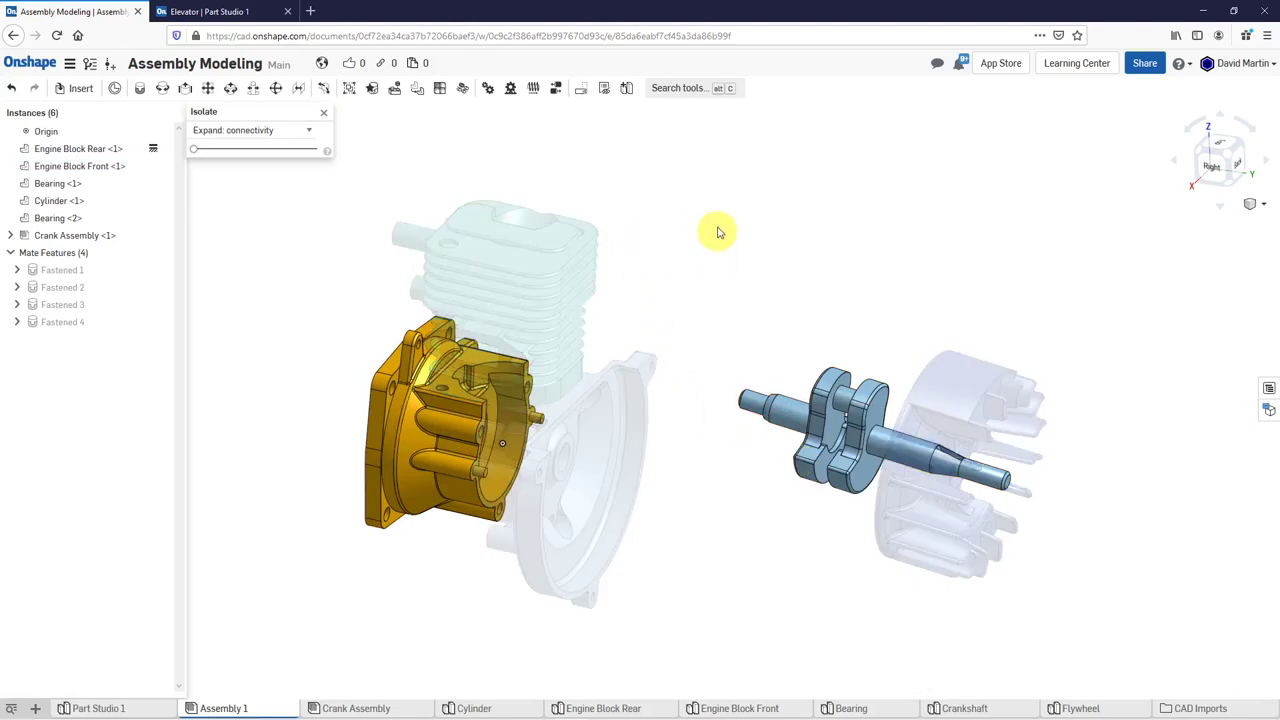
{"action": "right_click_drag", "start_coordinate": [657, 201], "coordinate": [689, 220]}
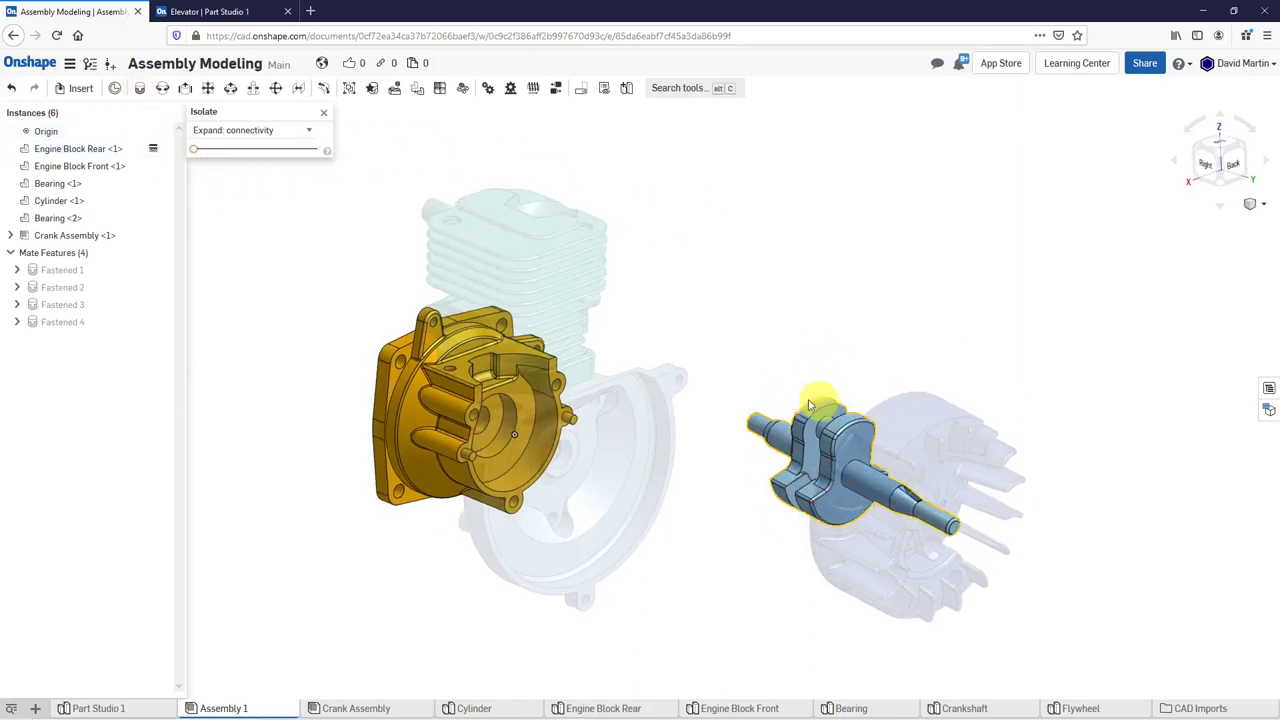
- Exit the isolation of Engine Block Front and the Crankshaft, and clear the selection
{"action": "left_click", "coordinate": [161, 91]}
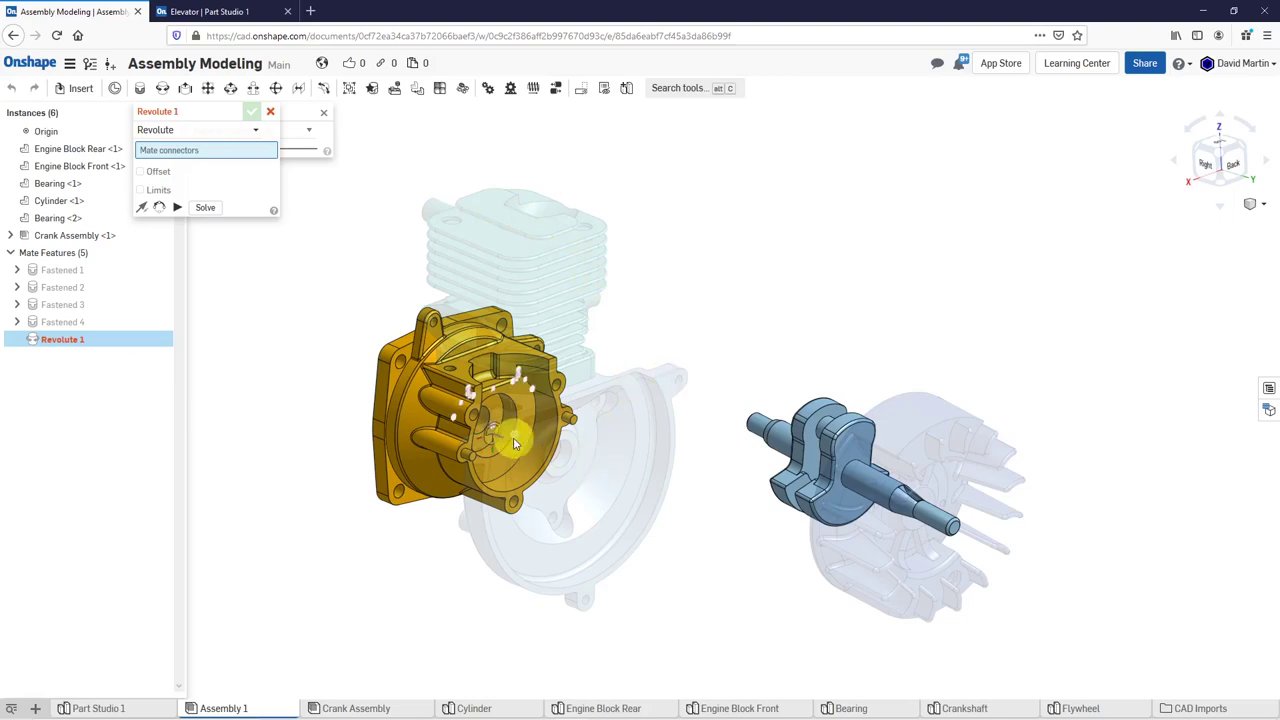
{"action": "left_click", "coordinate": [272, 114]}
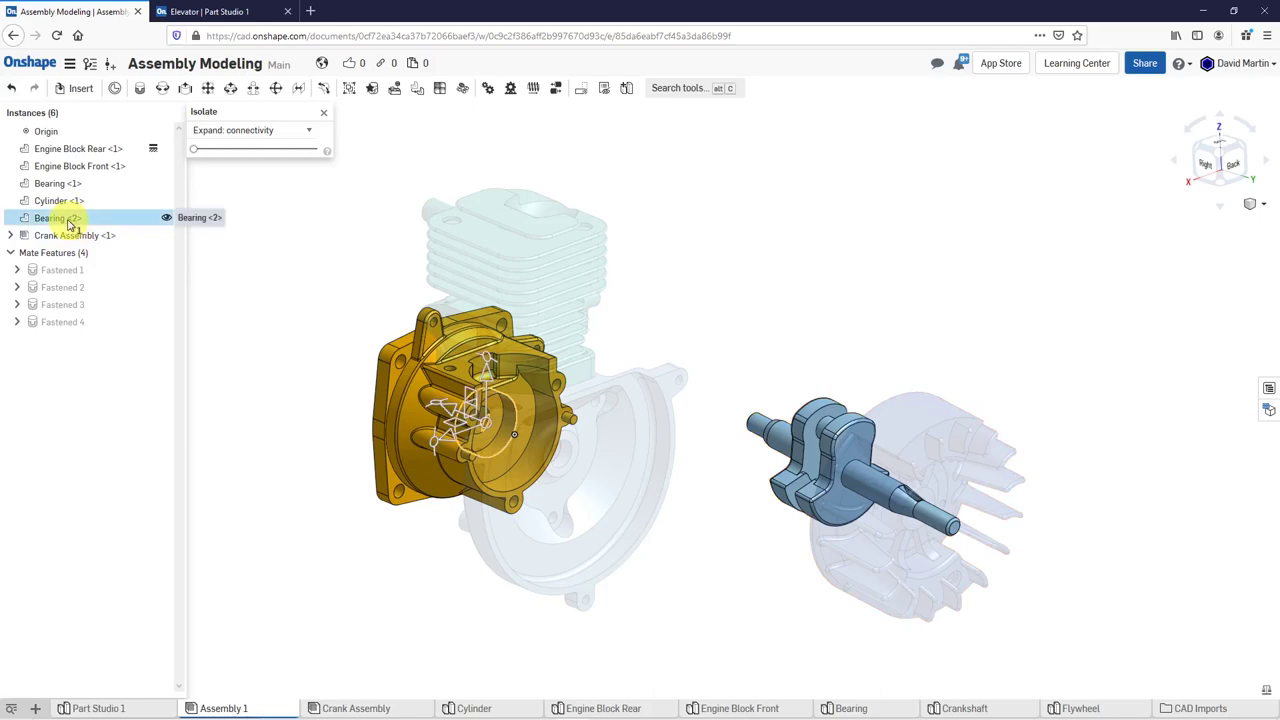
{"action": "right_click", "coordinate": [788, 442]}
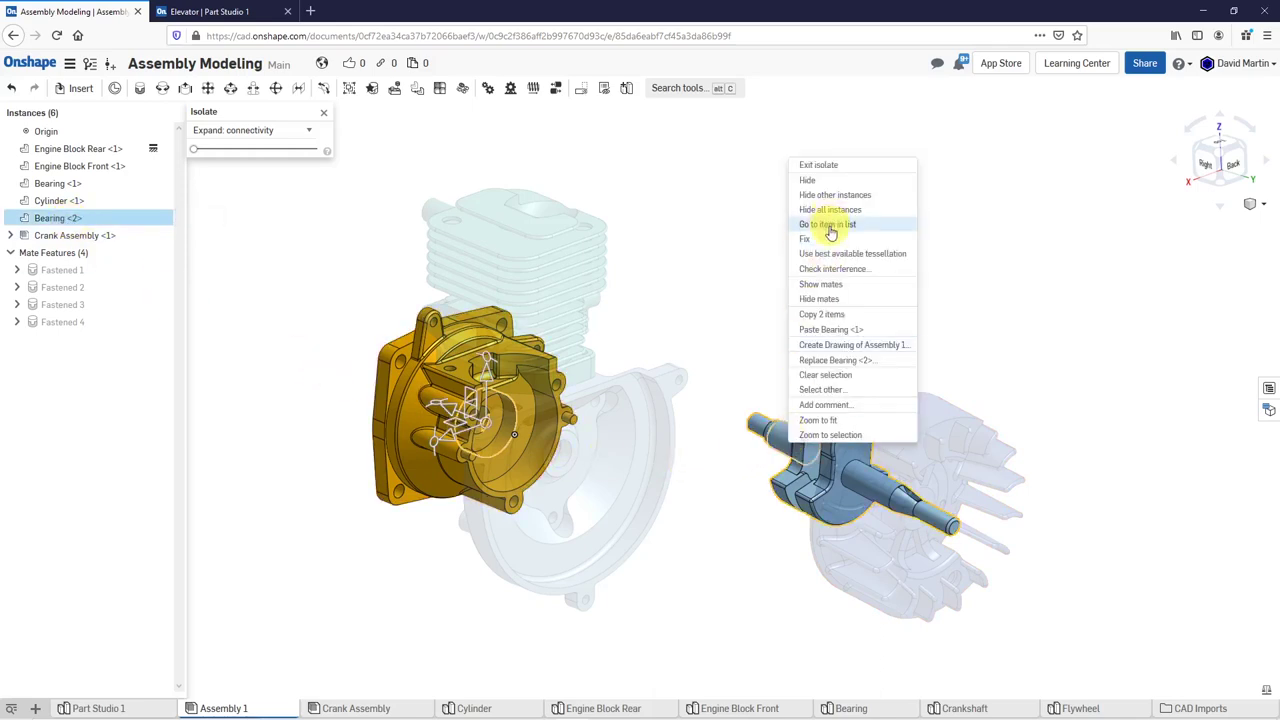
{"action": "left_click", "coordinate": [822, 165]}
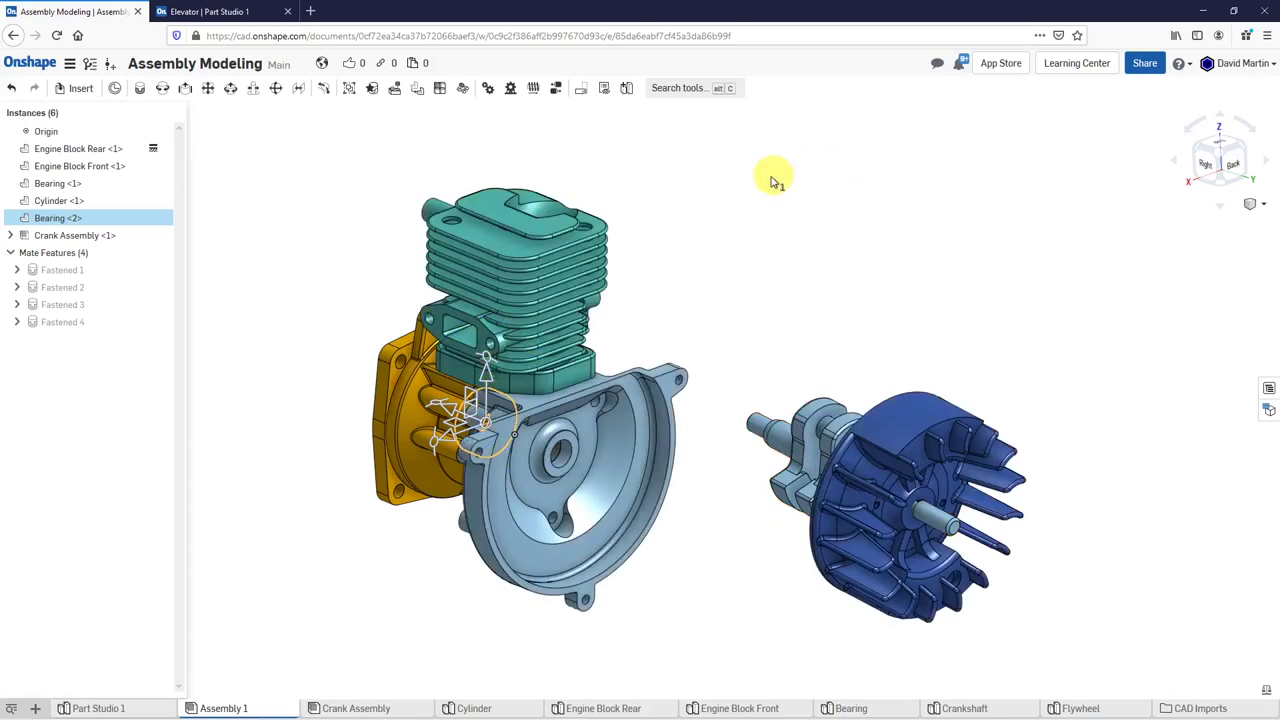
{"action": "left_click", "coordinate": [757, 223]}
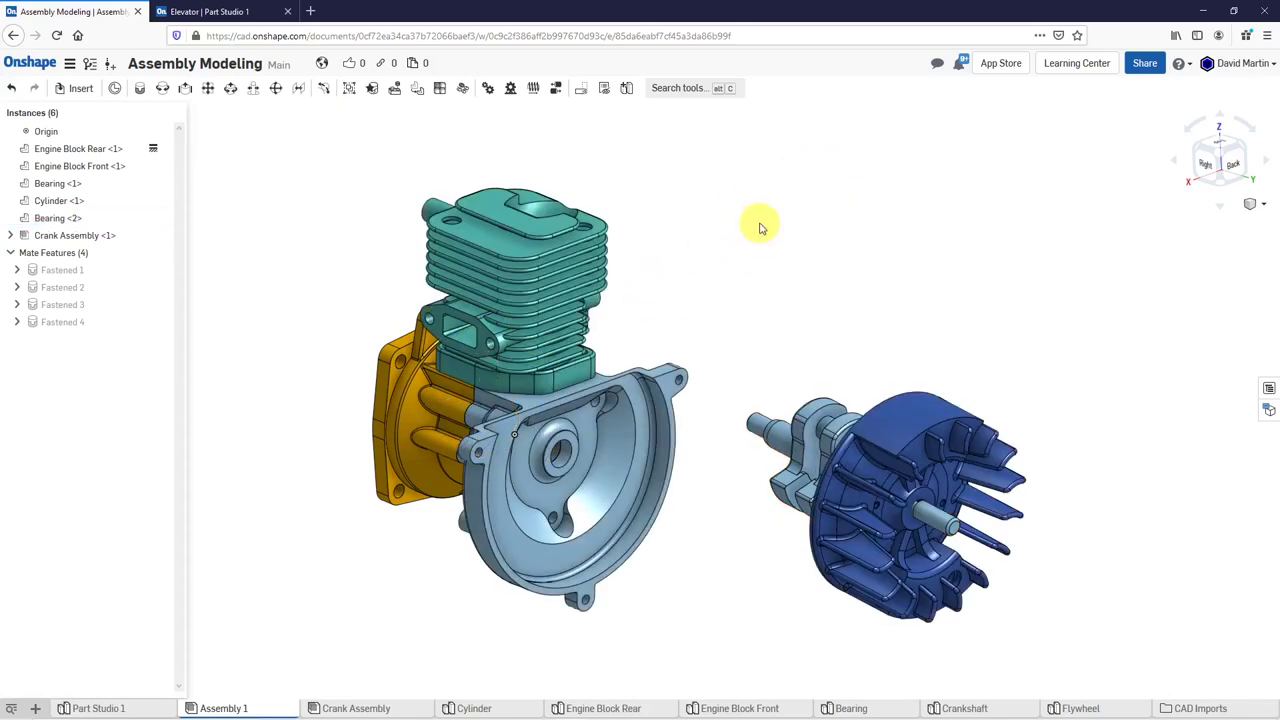
- Isolate Bearing <2> together with the Crankshaft in Assembly 1
{"action": "left_click", "coordinate": [62, 218]}
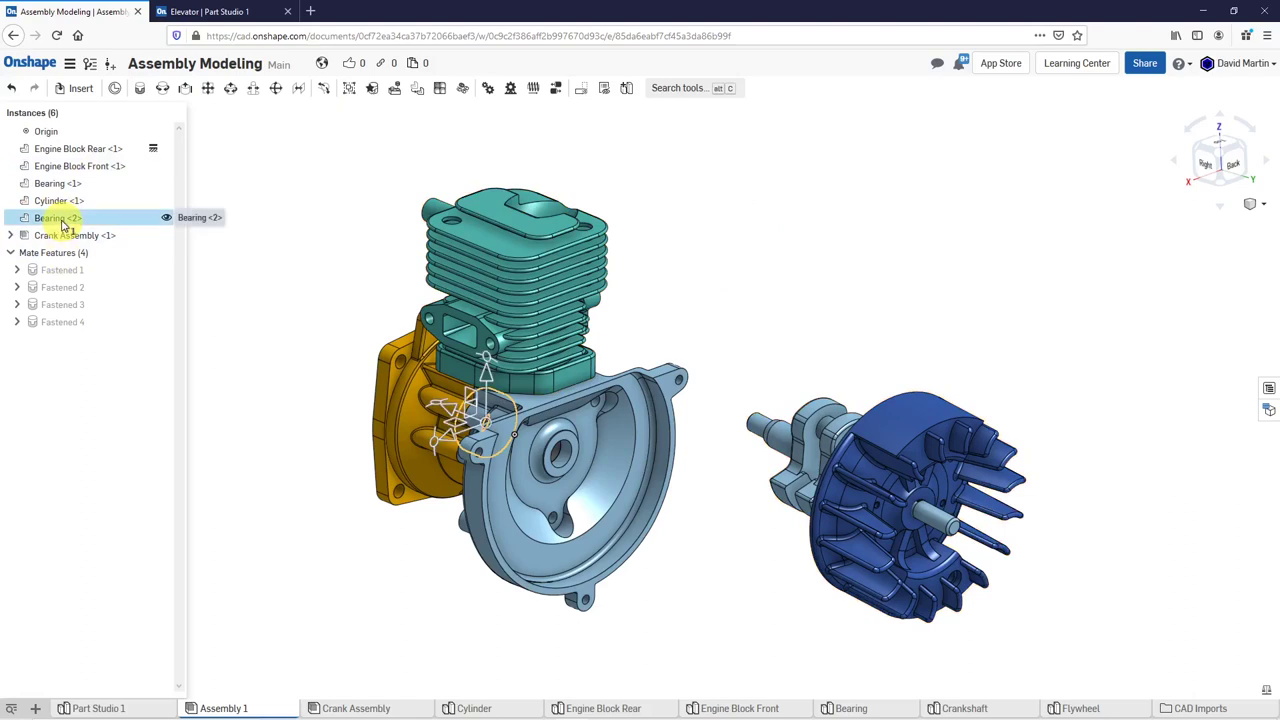
{"action": "right_click", "coordinate": [790, 445]}
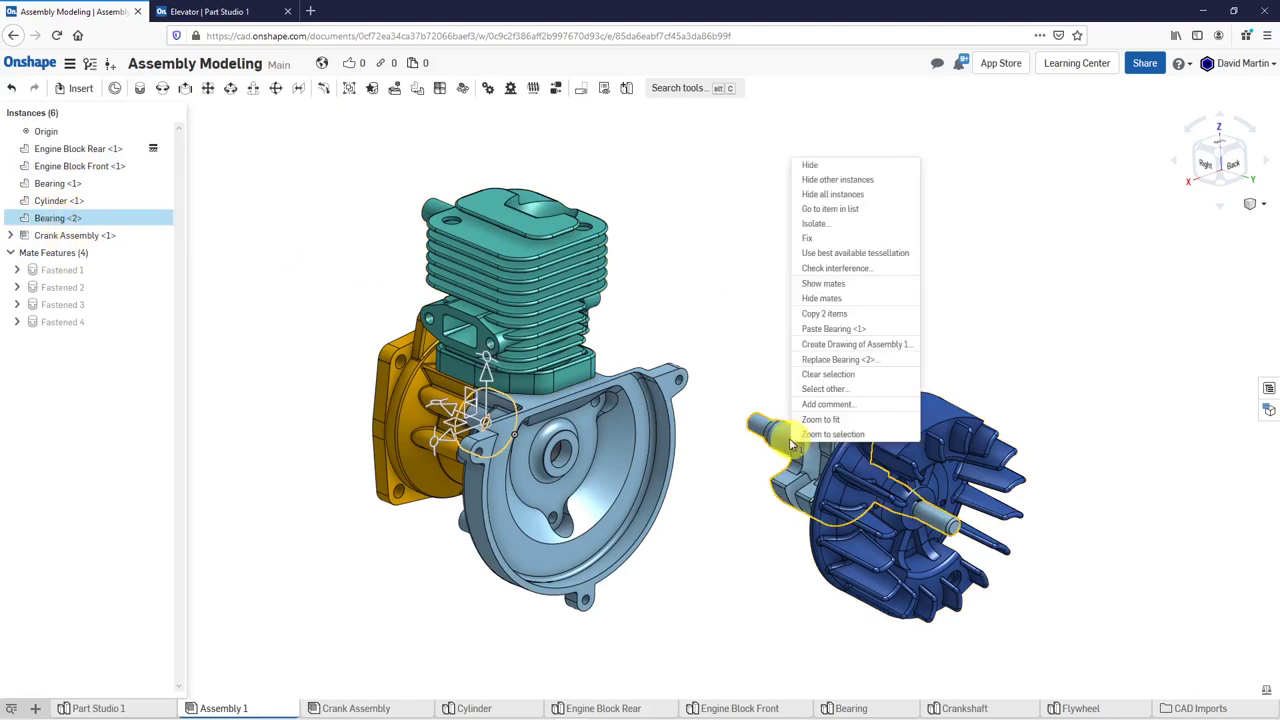
{"action": "left_click", "coordinate": [886, 228]}
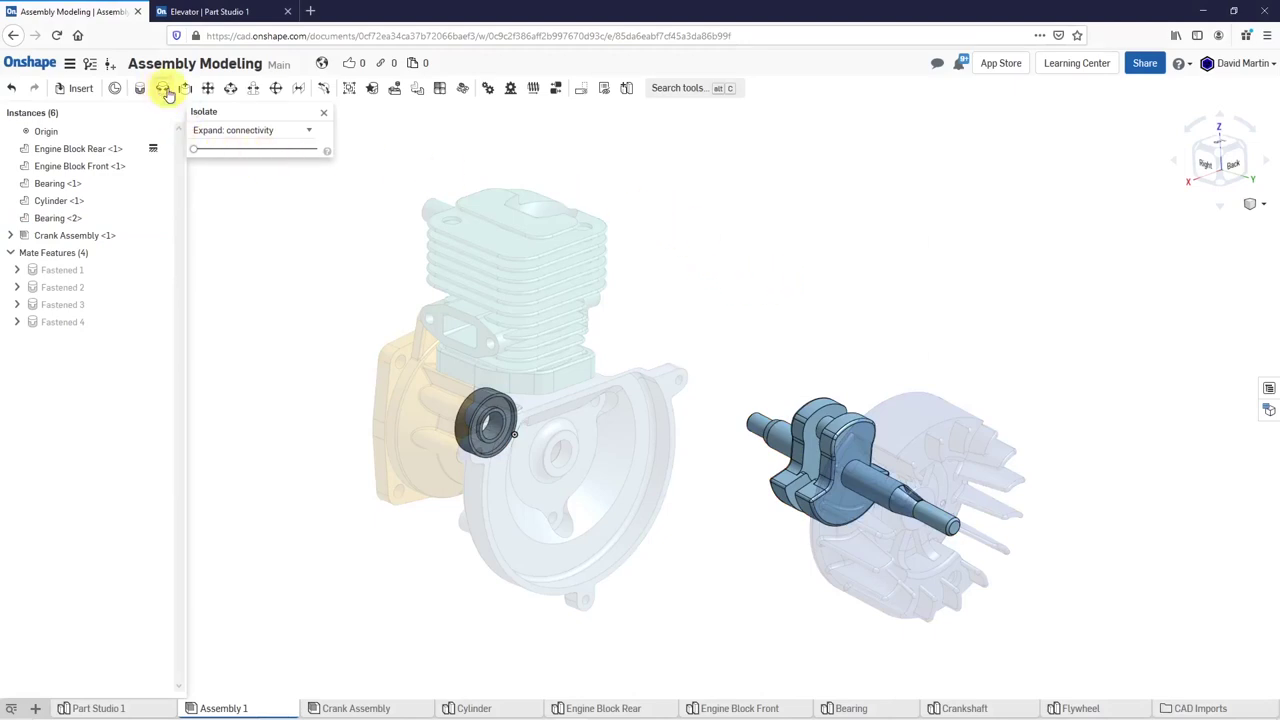
- Set up a Revolute mate between the Crankshaft's circular edge beside the crank web and the inner ring edge of Bearing <2>
{"action": "left_click", "coordinate": [164, 89]}
{"action": "right_click_drag", "start_coordinate": [744, 470], "coordinate": [835, 480]}
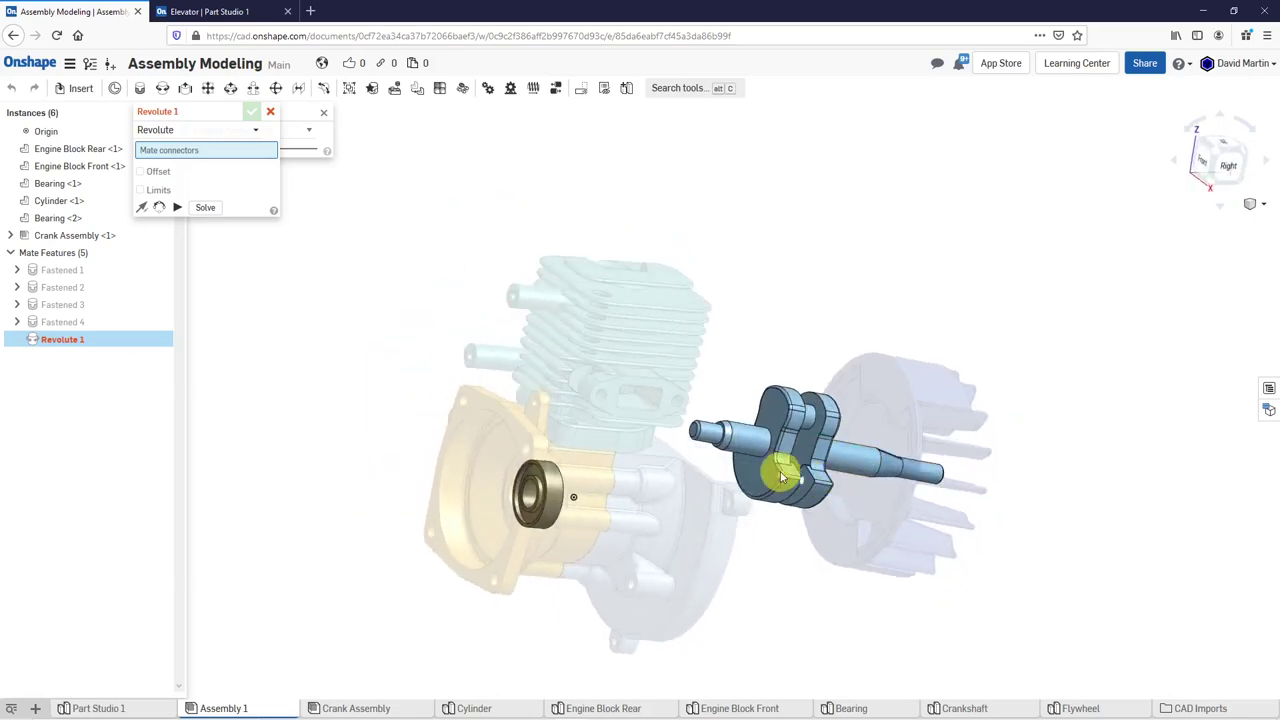
{"action": "scroll", "coordinate": [772, 457], "scroll_direction": "up", "scroll_amount": 3}
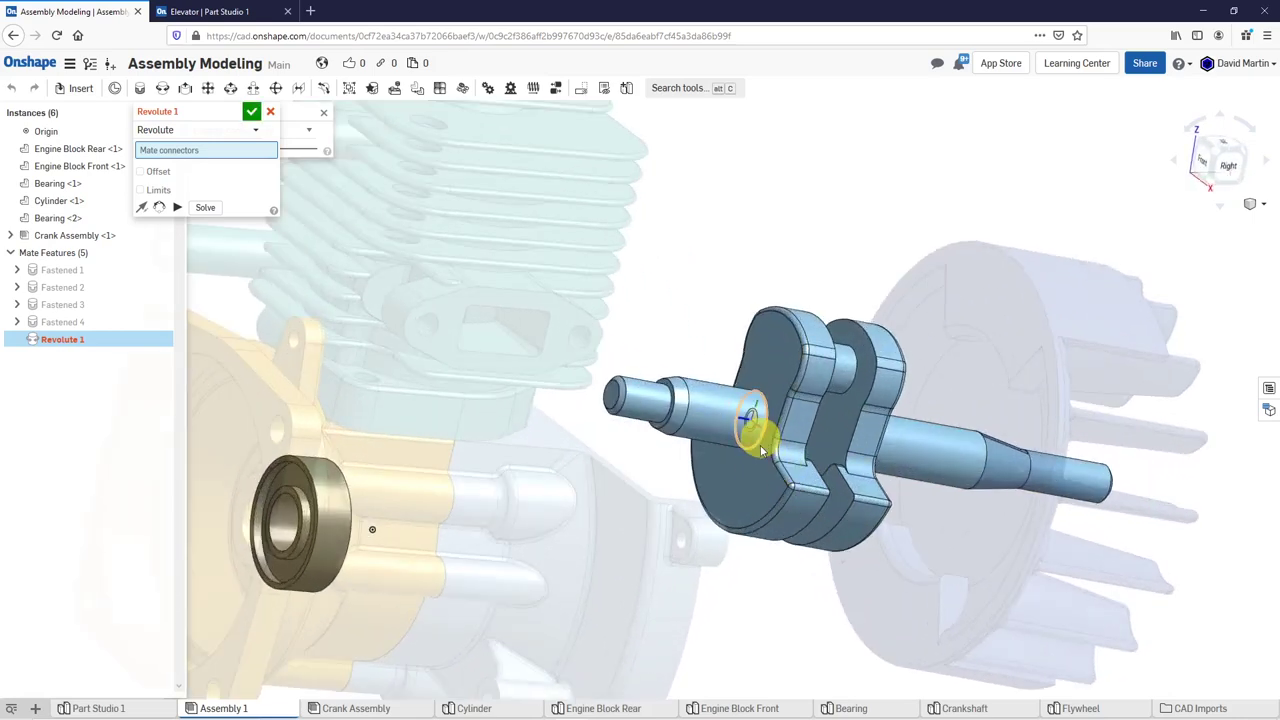
{"action": "left_click", "coordinate": [762, 452]}
{"action": "right_click_drag", "start_coordinate": [760, 452], "coordinate": [640, 460]}
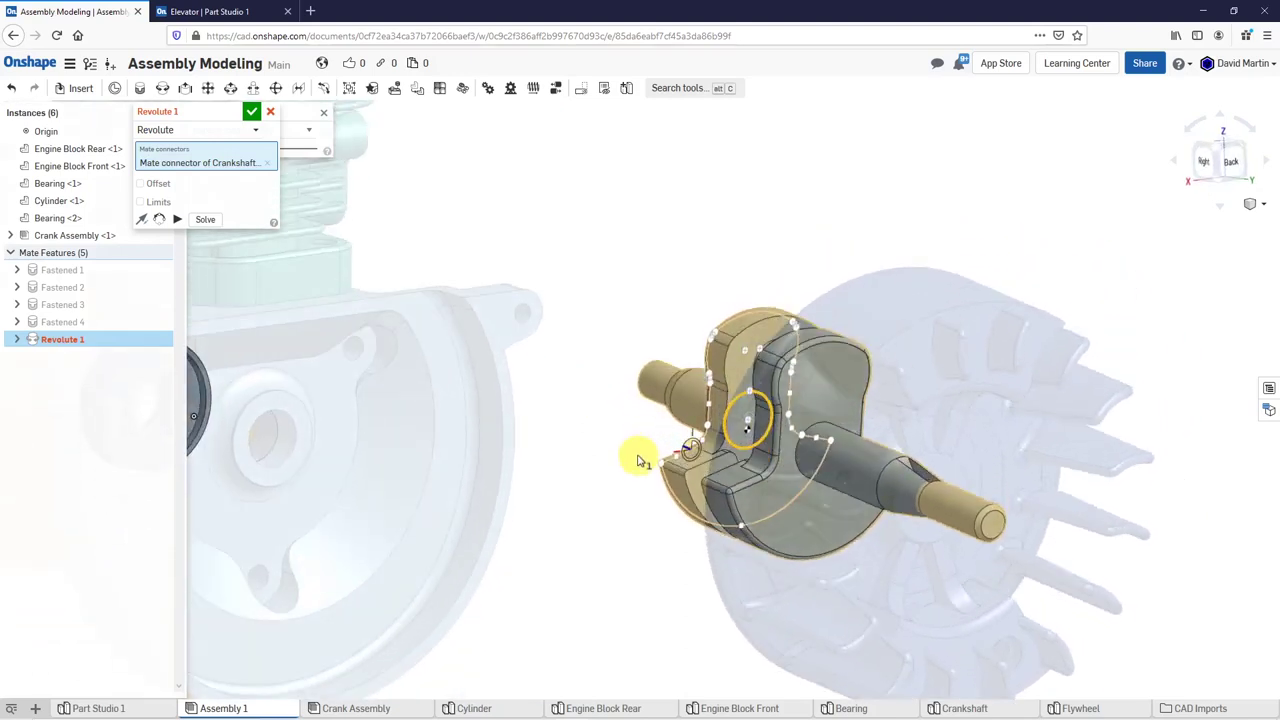
{"action": "scroll", "coordinate": [640, 460], "scroll_direction": "down", "scroll_amount": 5}
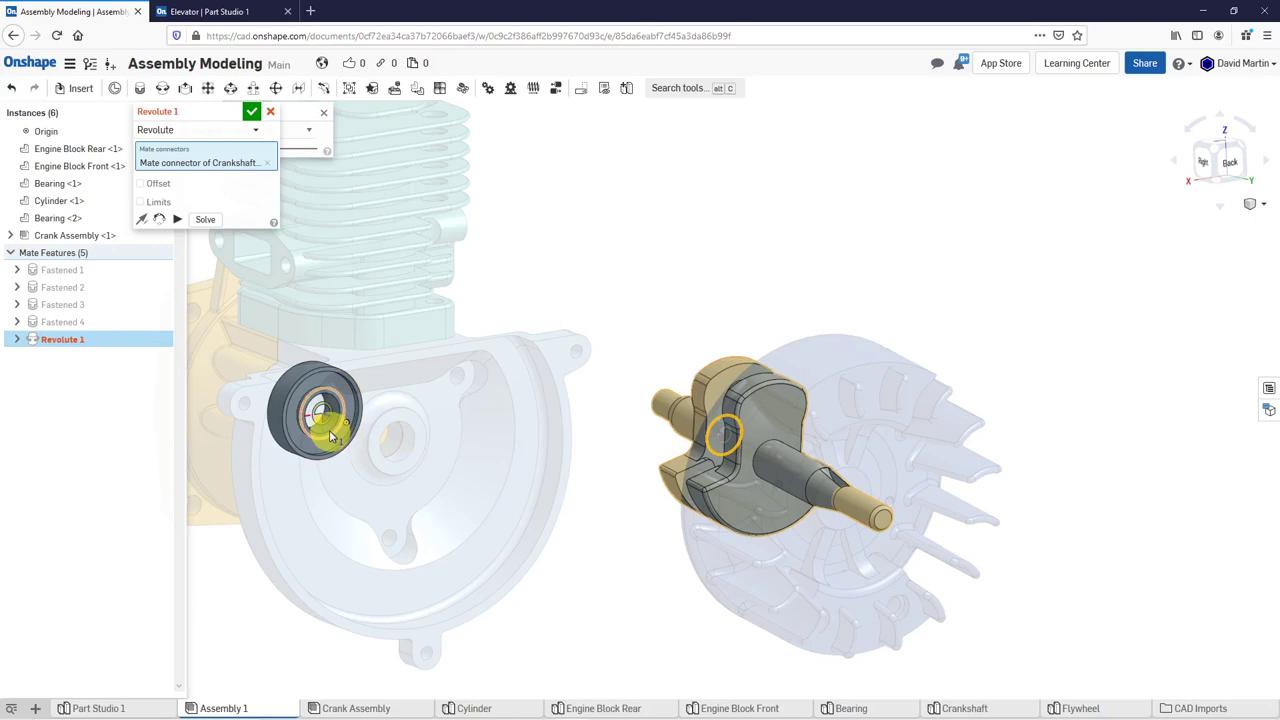
{"action": "left_click", "coordinate": [330, 437]}
- Solve the Revolute mate so the Flywheel moves into place with the Crankshaft, and accept the mate
{"action": "scroll", "coordinate": [620, 525], "scroll_direction": "down", "scroll_amount": 4}
{"action": "right_click_drag", "start_coordinate": [628, 452], "coordinate": [691, 463]}
{"action": "scroll", "coordinate": [752, 357], "scroll_direction": "down", "scroll_amount": 3}
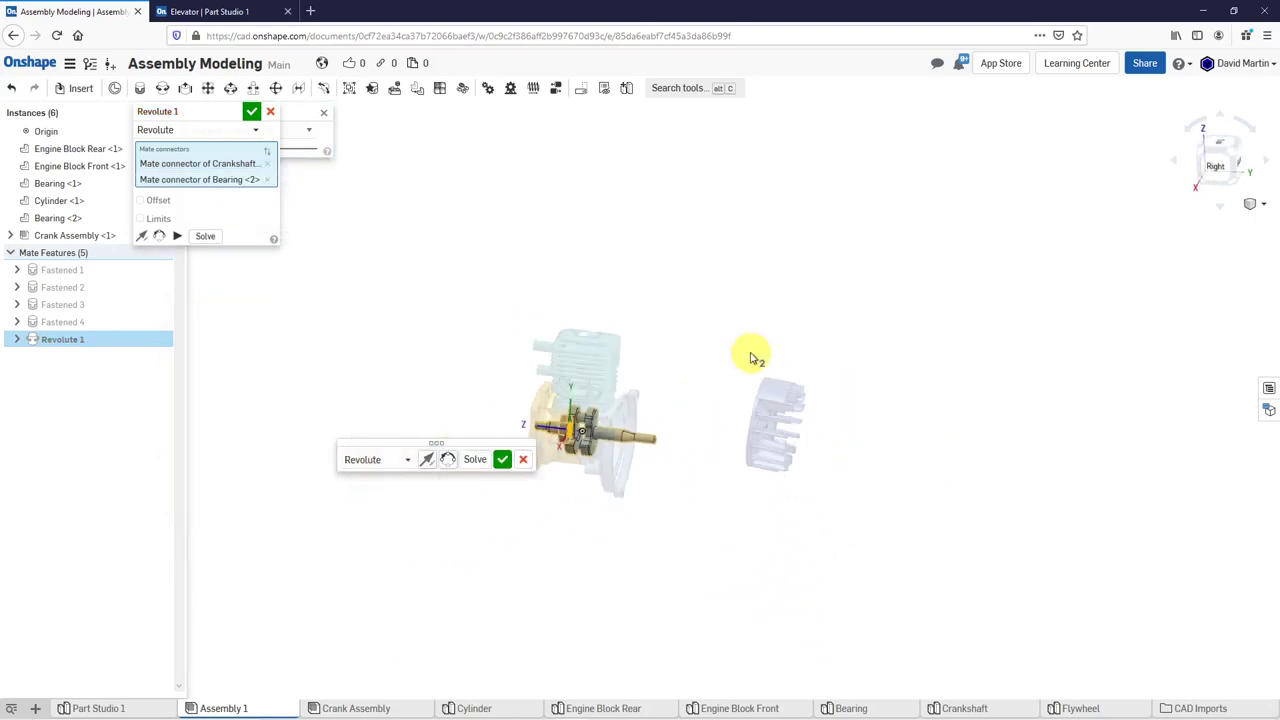
{"action": "scroll", "coordinate": [569, 491], "scroll_direction": "up", "scroll_amount": 5}
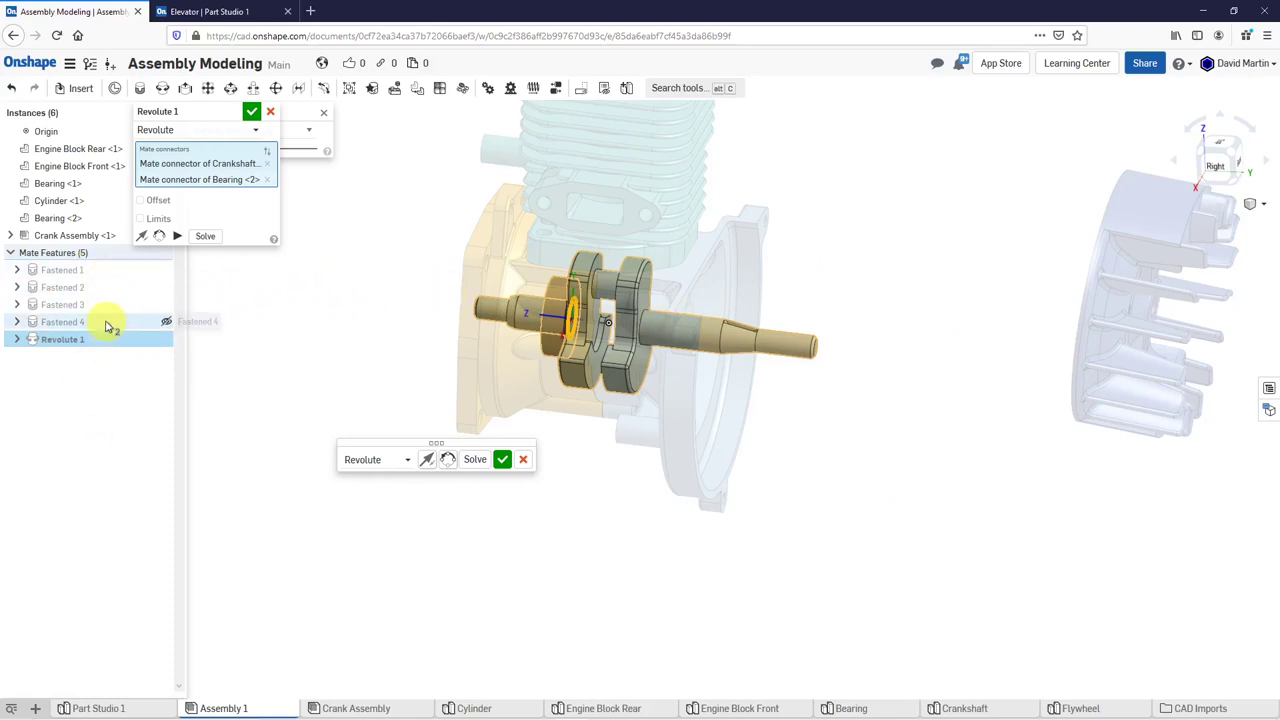
{"action": "left_click", "coordinate": [207, 237]}
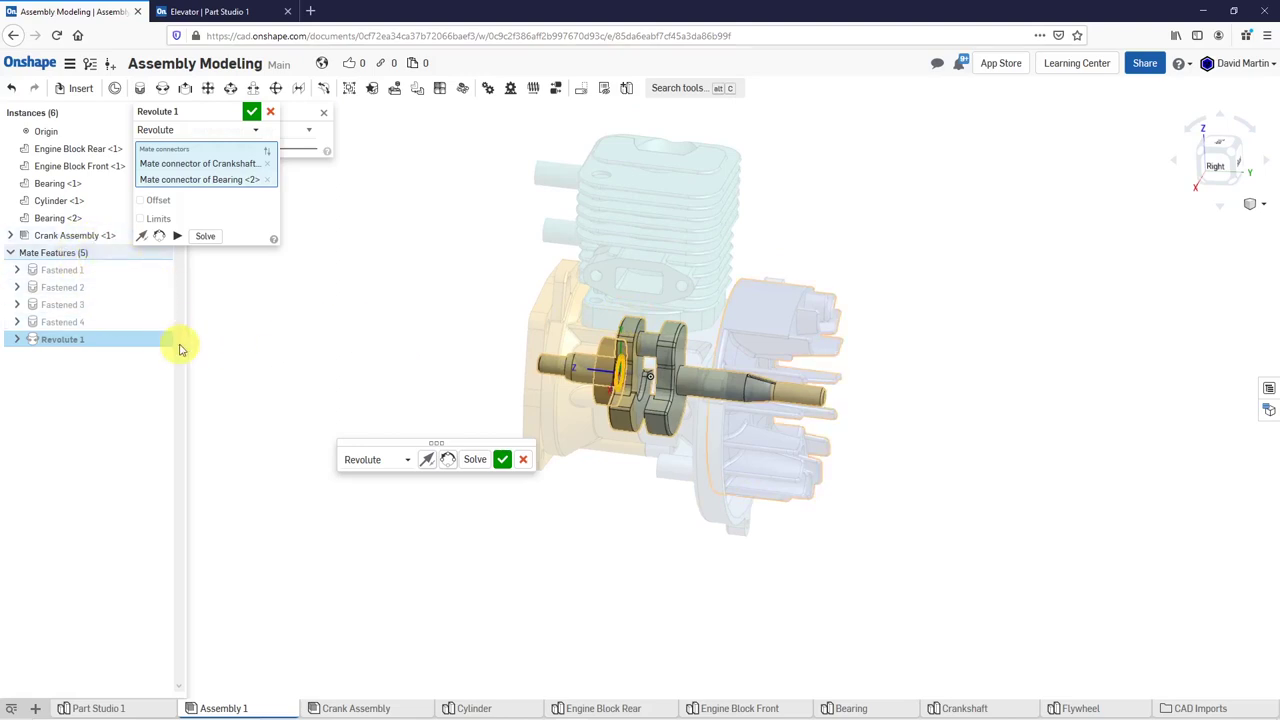
{"action": "left_click", "coordinate": [252, 113]}
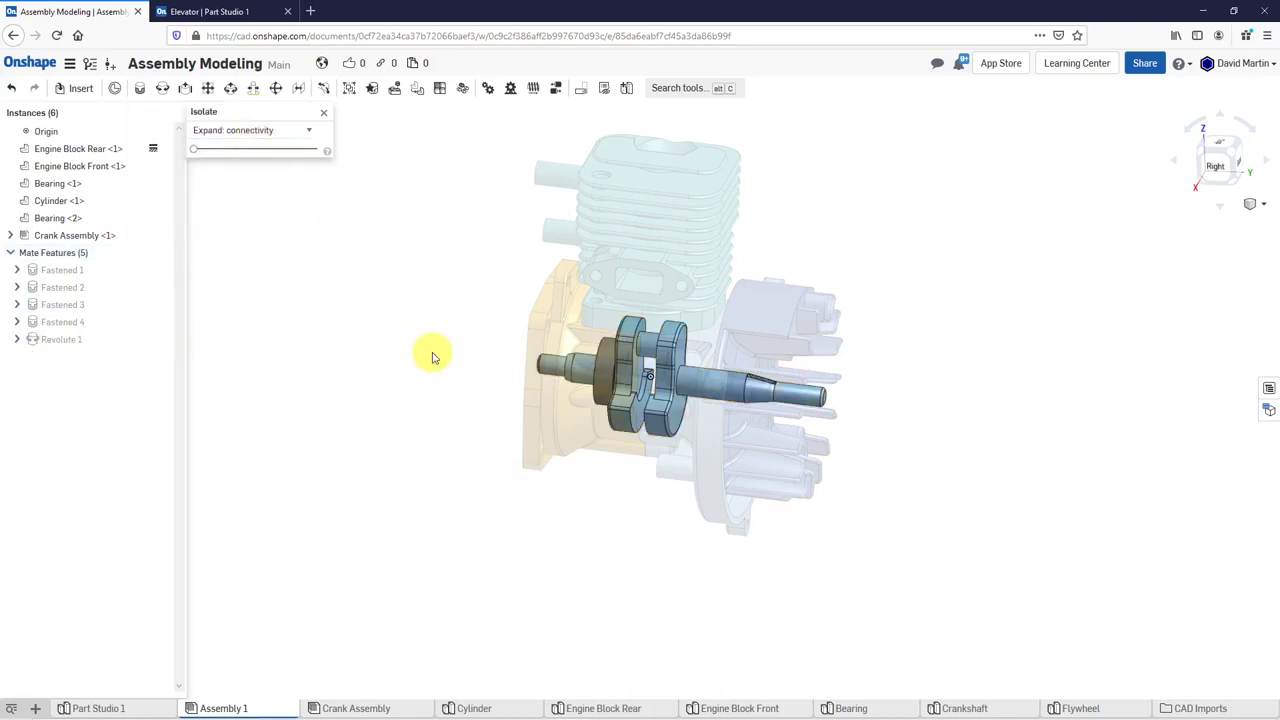
- Exit the isolation of Bearing <2> and the Crankshaft to show the whole engine assembly
{"action": "left_click", "coordinate": [323, 113]}
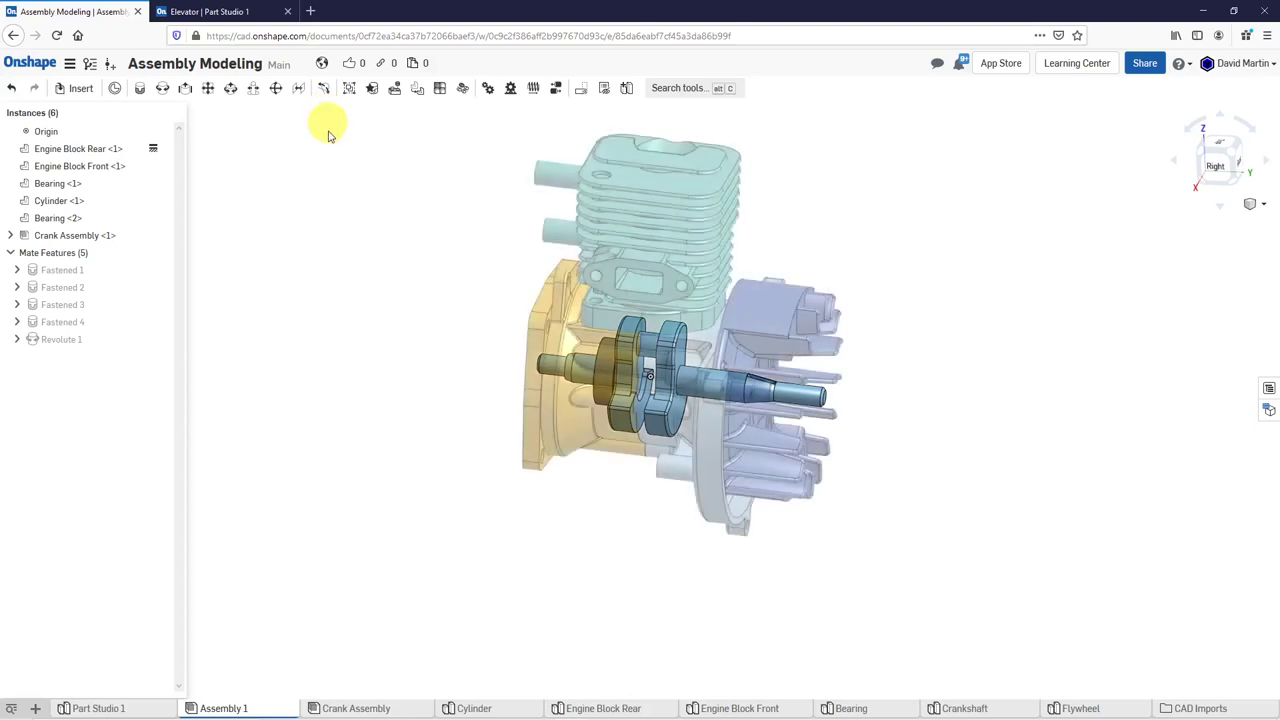
{"action": "right_click_drag", "start_coordinate": [675, 470], "coordinate": [627, 372]}
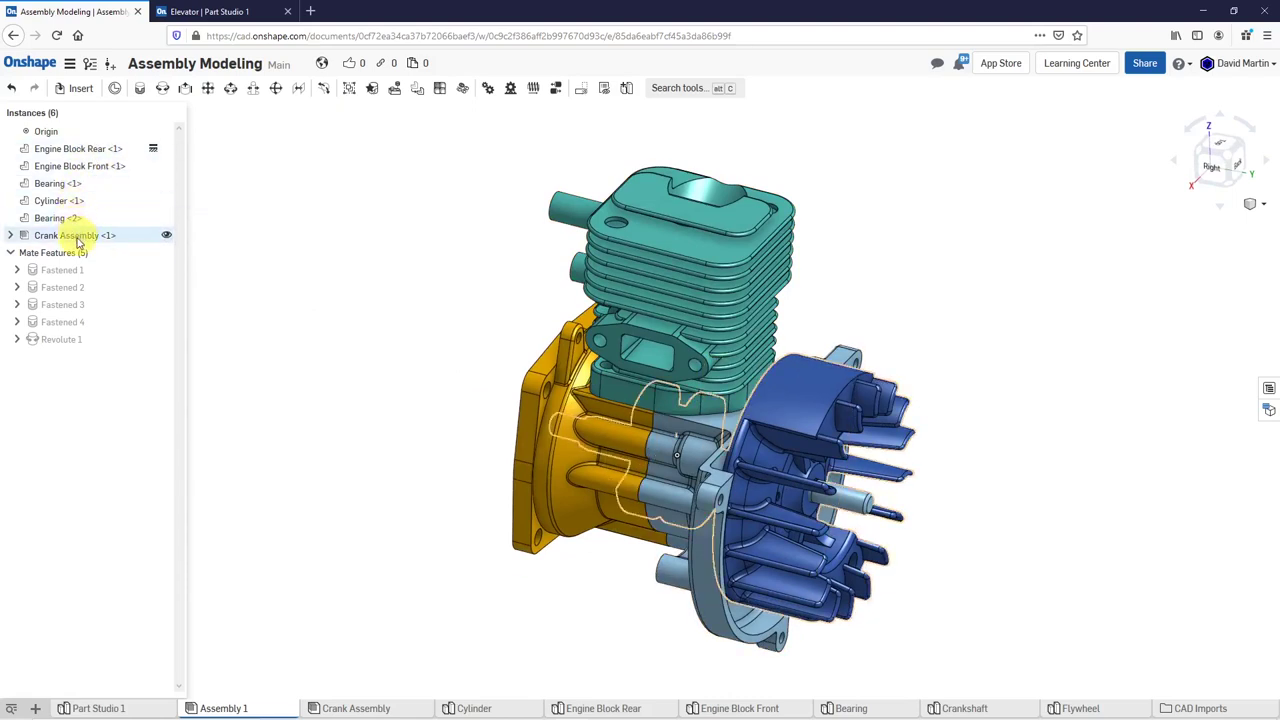
{"action": "mouse_move", "coordinate": [494, 297]}
{"action": "right_mouse_down"}
{"action": "mouse_move", "coordinate": [471, 254]}
{"action": "mouse_move", "coordinate": [503, 281]}
{"action": "right_mouse_up"}
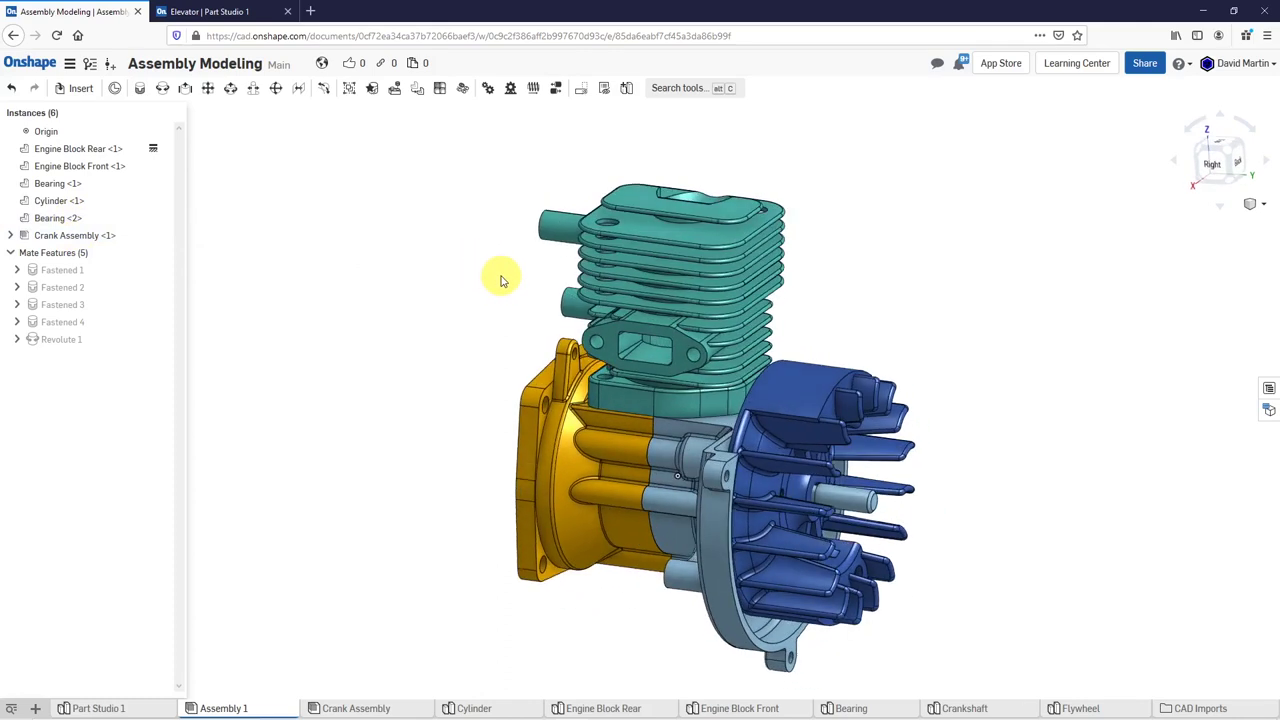